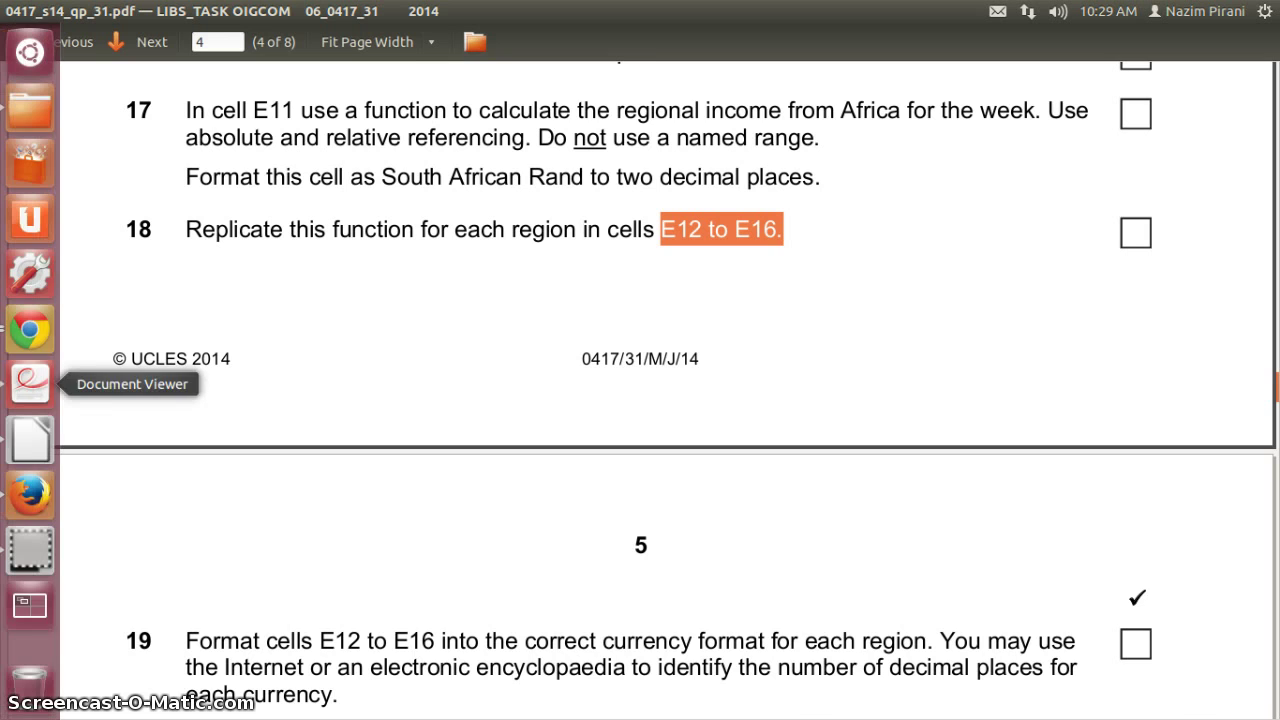
Switch to the J1431income.ods spreadsheet in LibreOffice Calc and select the Africa regional income in cell E11
{"action": "left_click", "coordinate": [23, 437]}
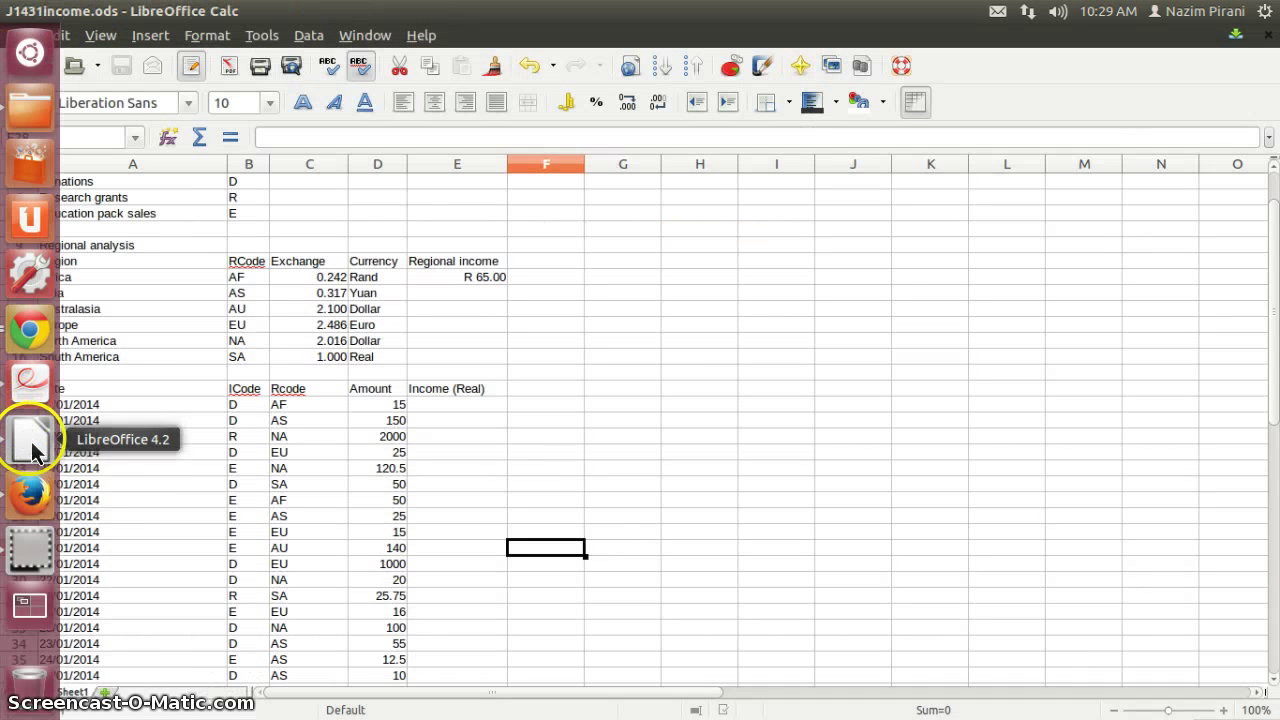
{"action": "left_click", "coordinate": [452, 296]}
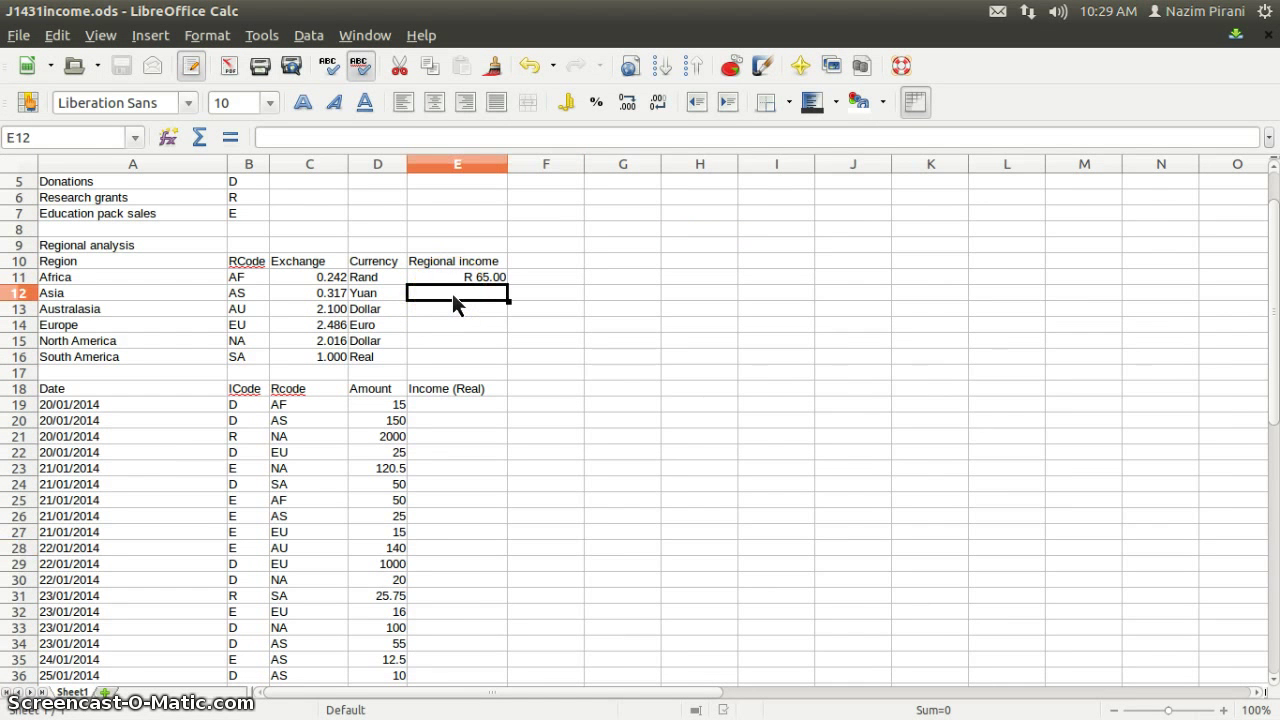
{"action": "left_click", "coordinate": [8, 138]}
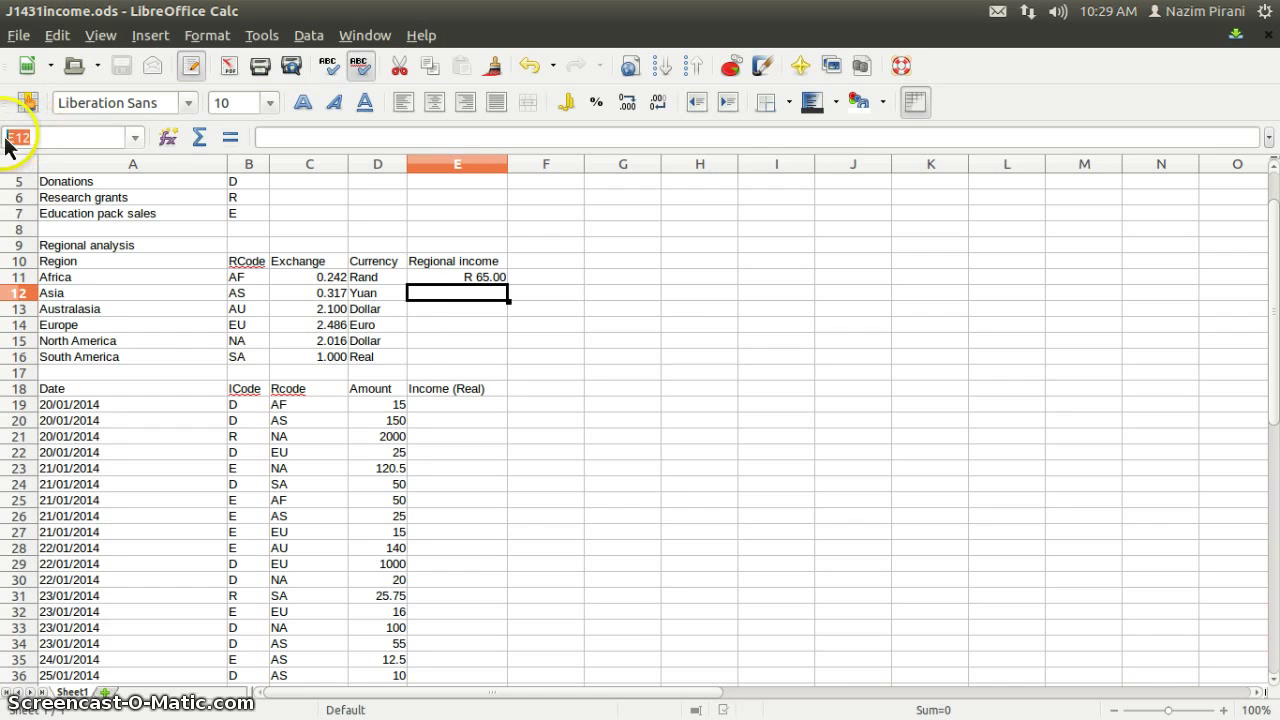
{"action": "left_click", "coordinate": [440, 303]}
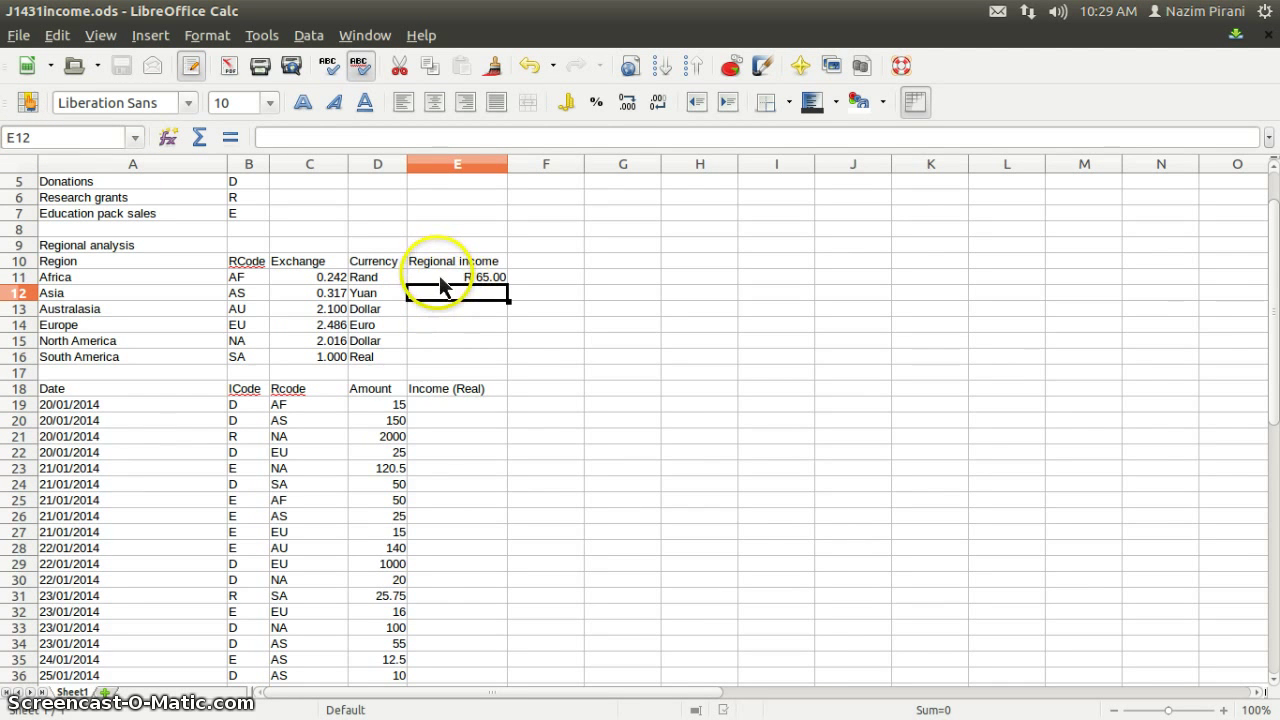
{"action": "left_click", "coordinate": [441, 278]}
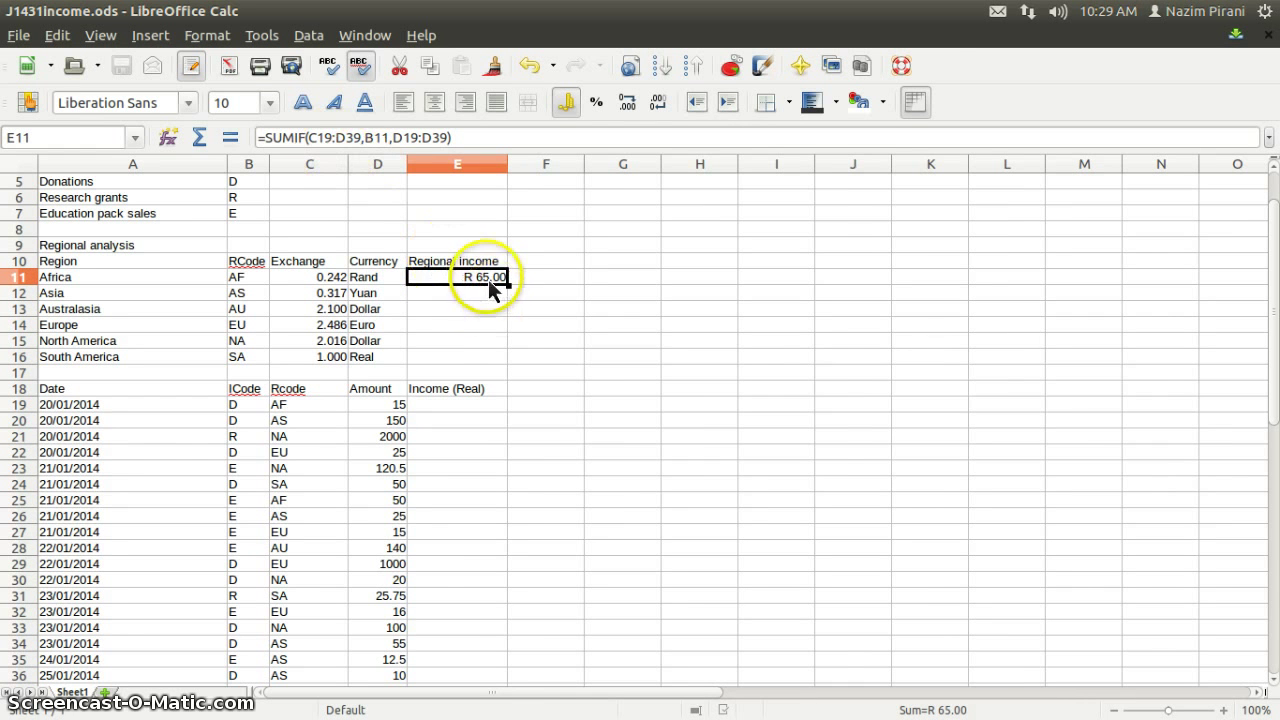
Make the first range of the SUMIF formula in E11 absolute, as $C$19:$D$39
{"action": "double_click", "coordinate": [487, 281]}
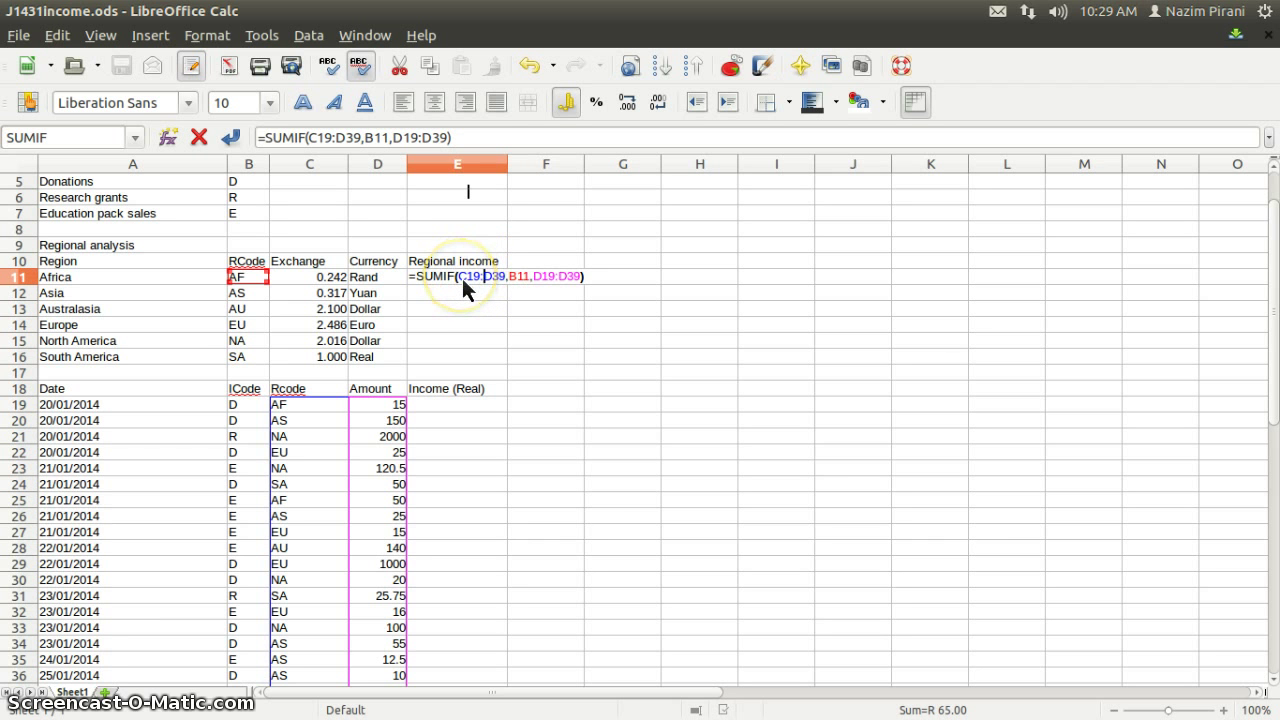
{"action": "left_click", "coordinate": [460, 284]}
{"action": "left_click_drag", "start_coordinate": [466, 282], "coordinate": [505, 283]}
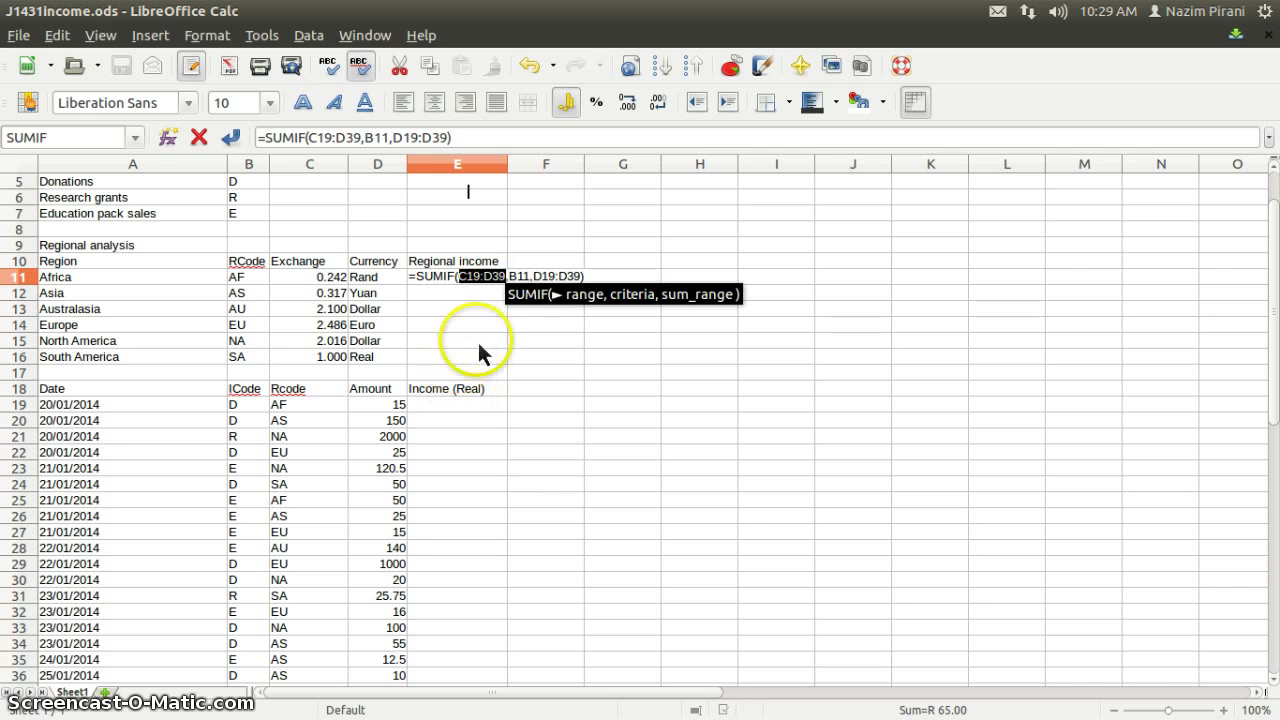
{"action": "left_click", "coordinate": [470, 296]}
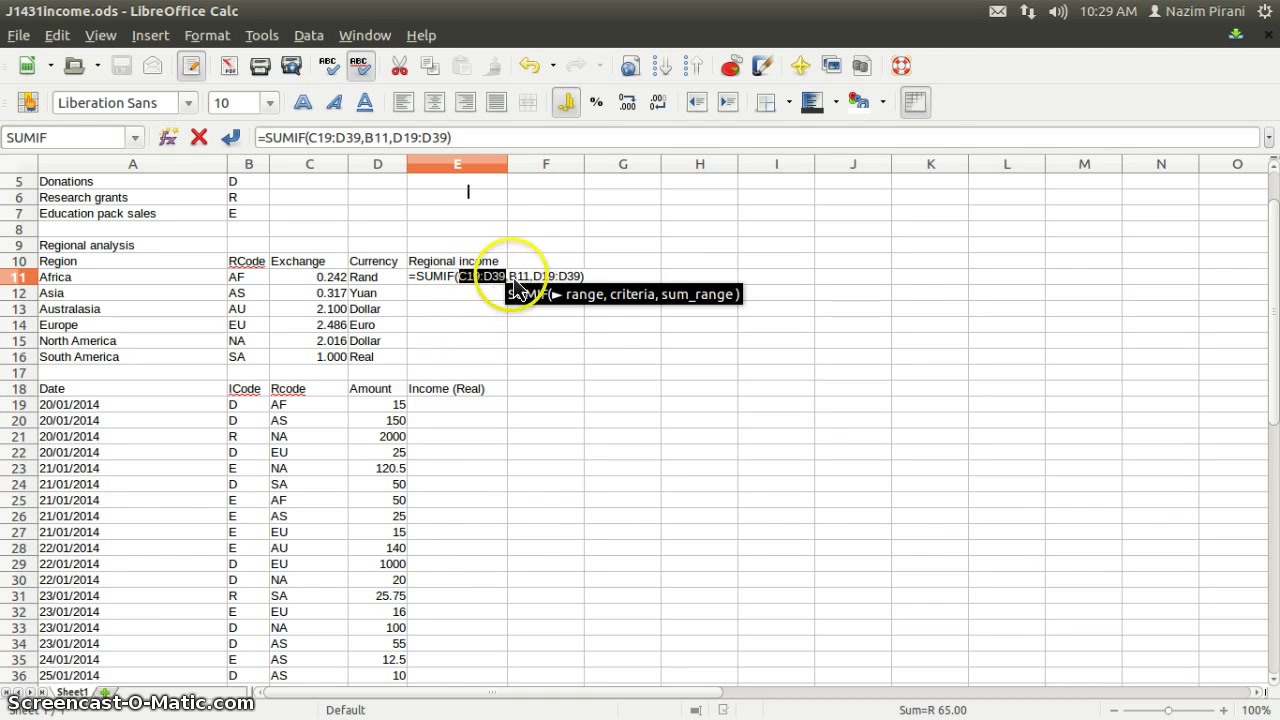
{"action": "left_click", "coordinate": [470, 285]}
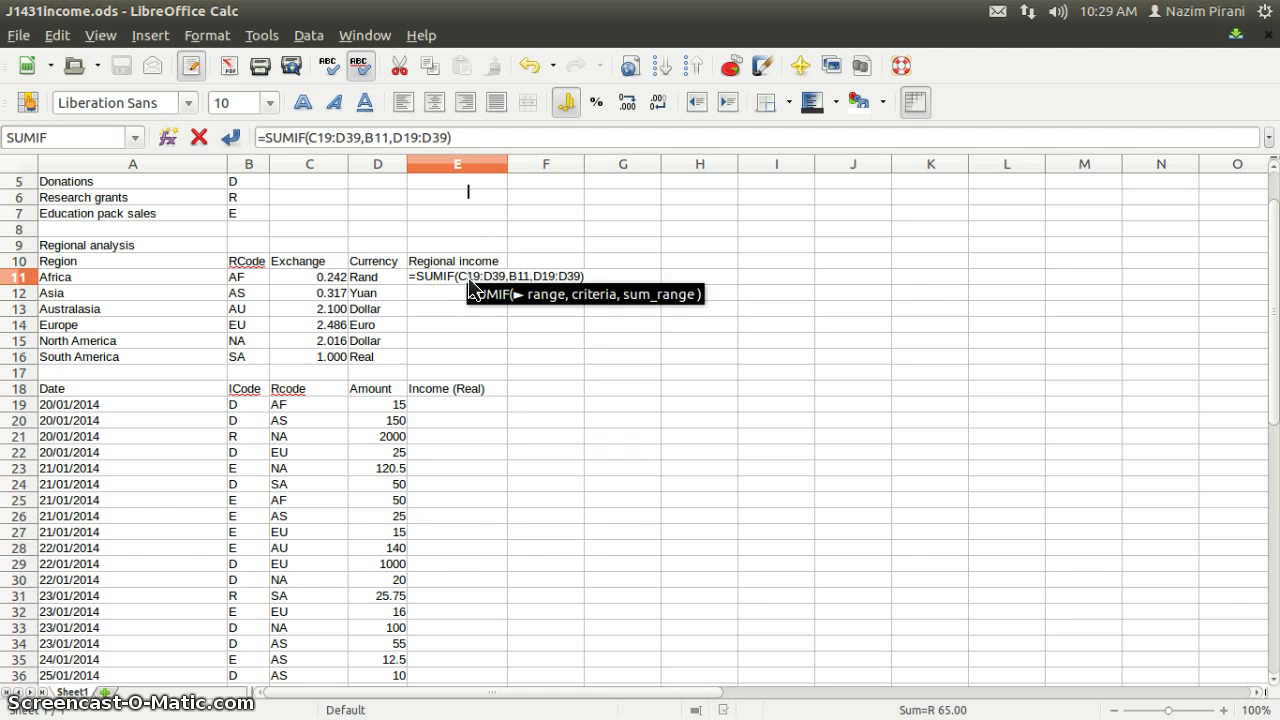
{"action": "key", "text": "Left"}
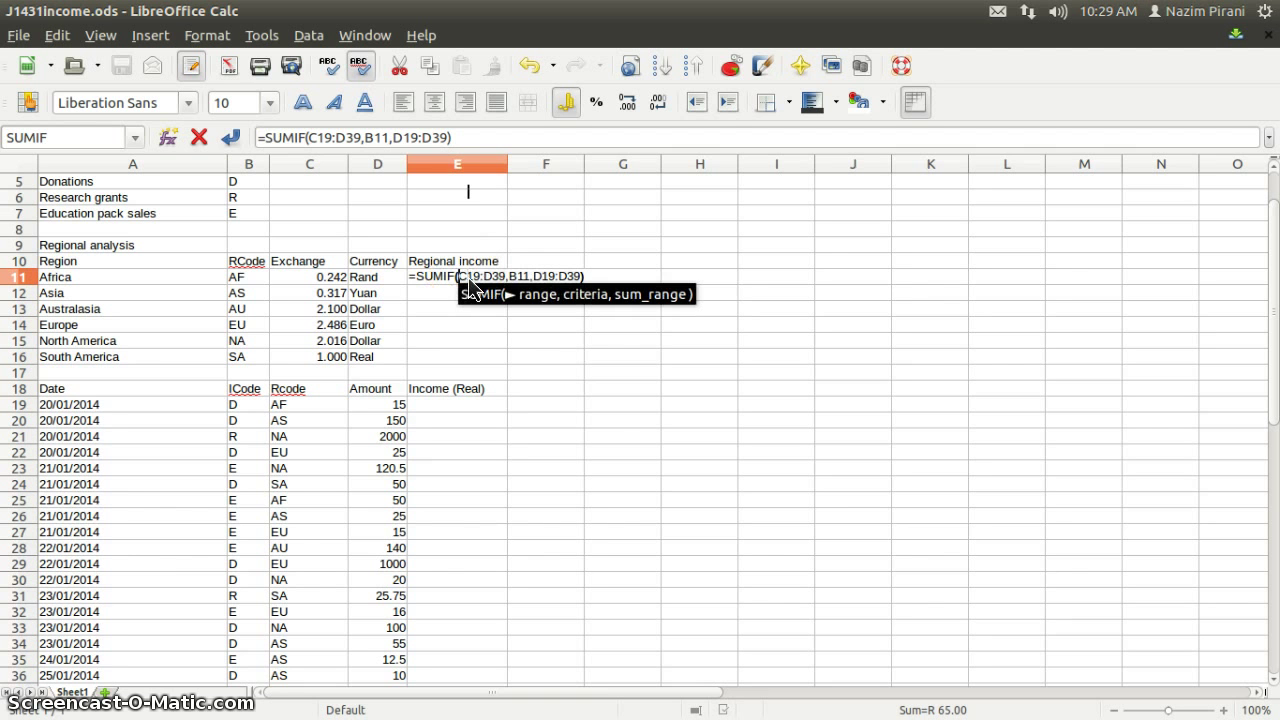
{"action": "type", "text": "$"}
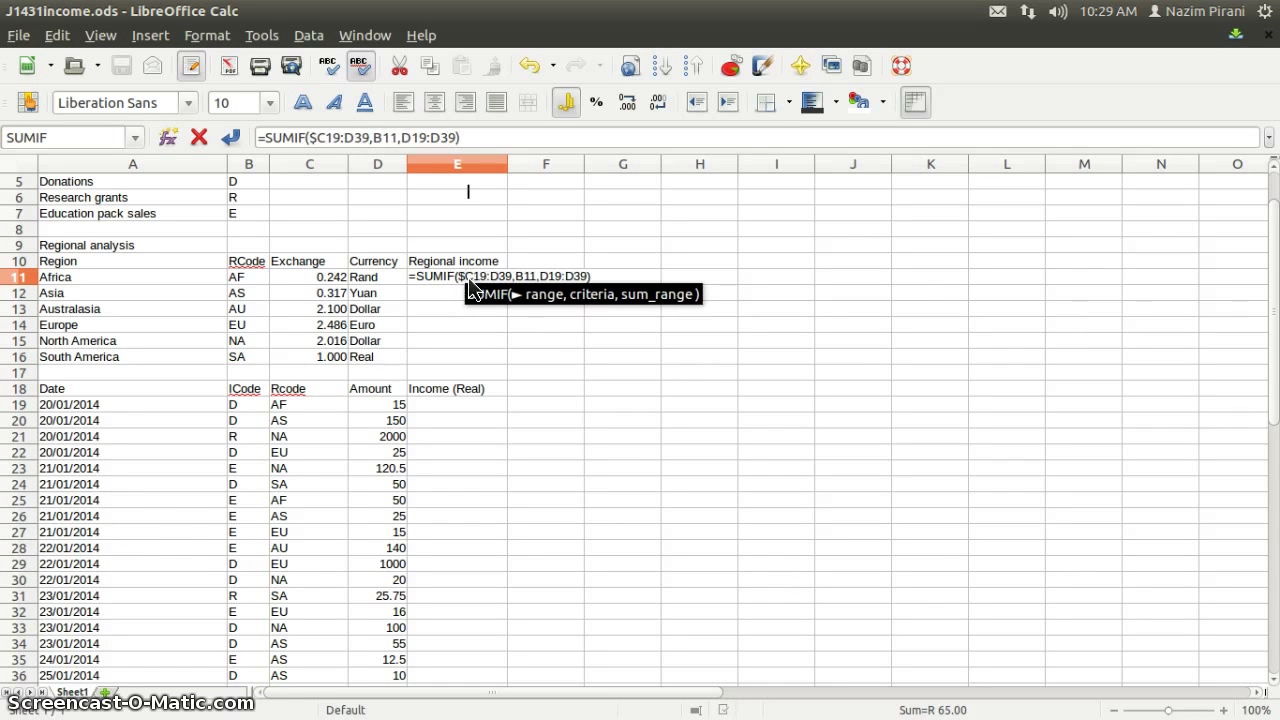
{"action": "key", "text": "Right"}
{"action": "type", "text": "$"}
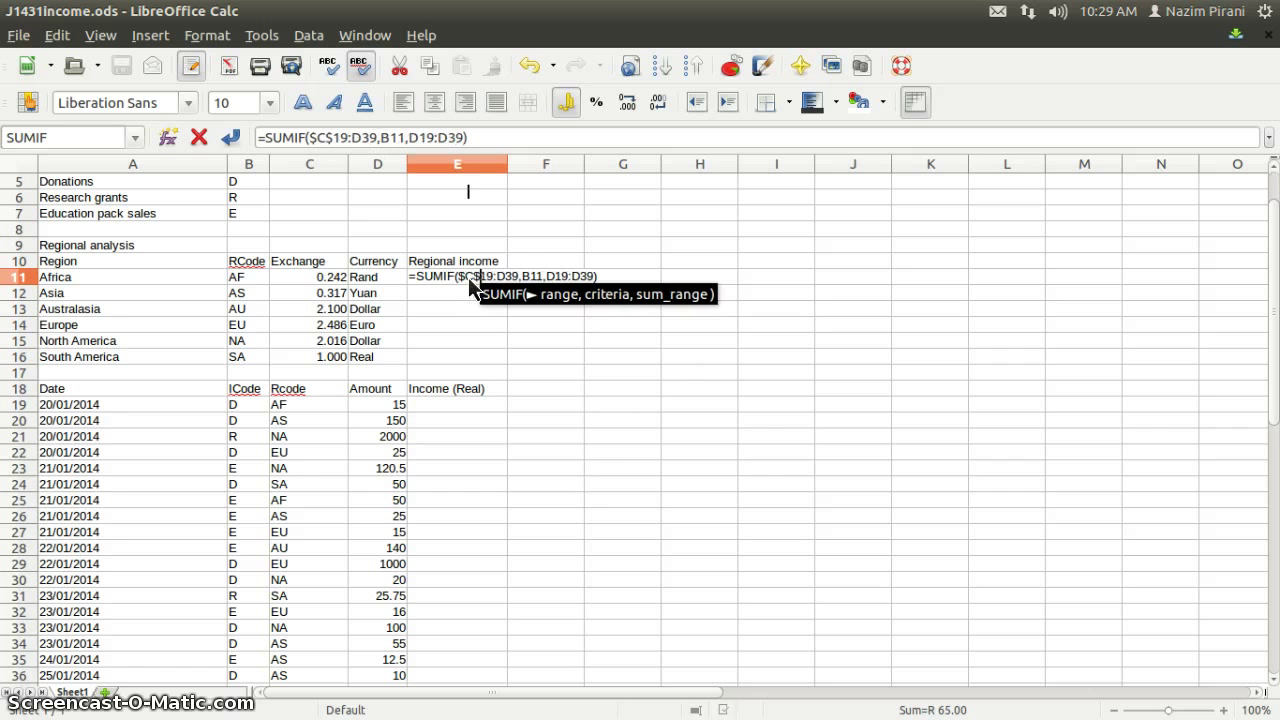
{"action": "key", "text": "Right"}
{"action": "key", "text": "Right"}
{"action": "key", "text": "Right"}
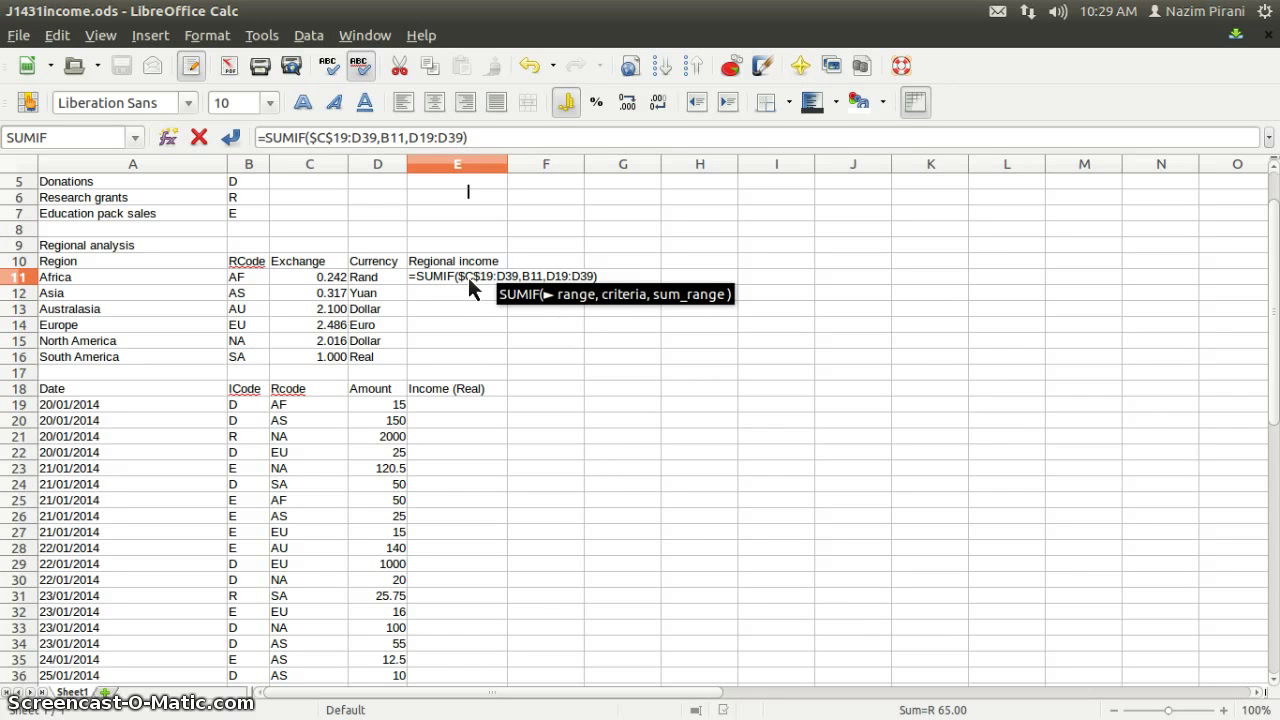
{"action": "type", "text": "$"}
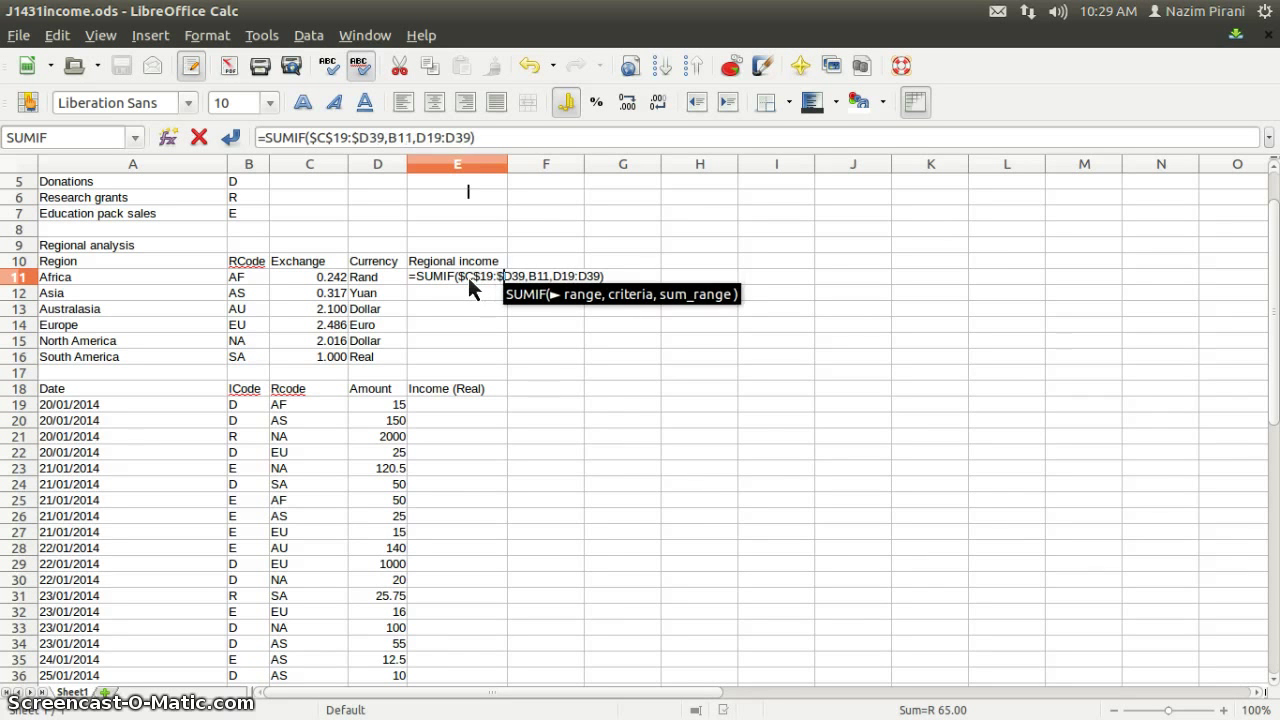
{"action": "key", "text": "Right"}
{"action": "type", "text": "$"}
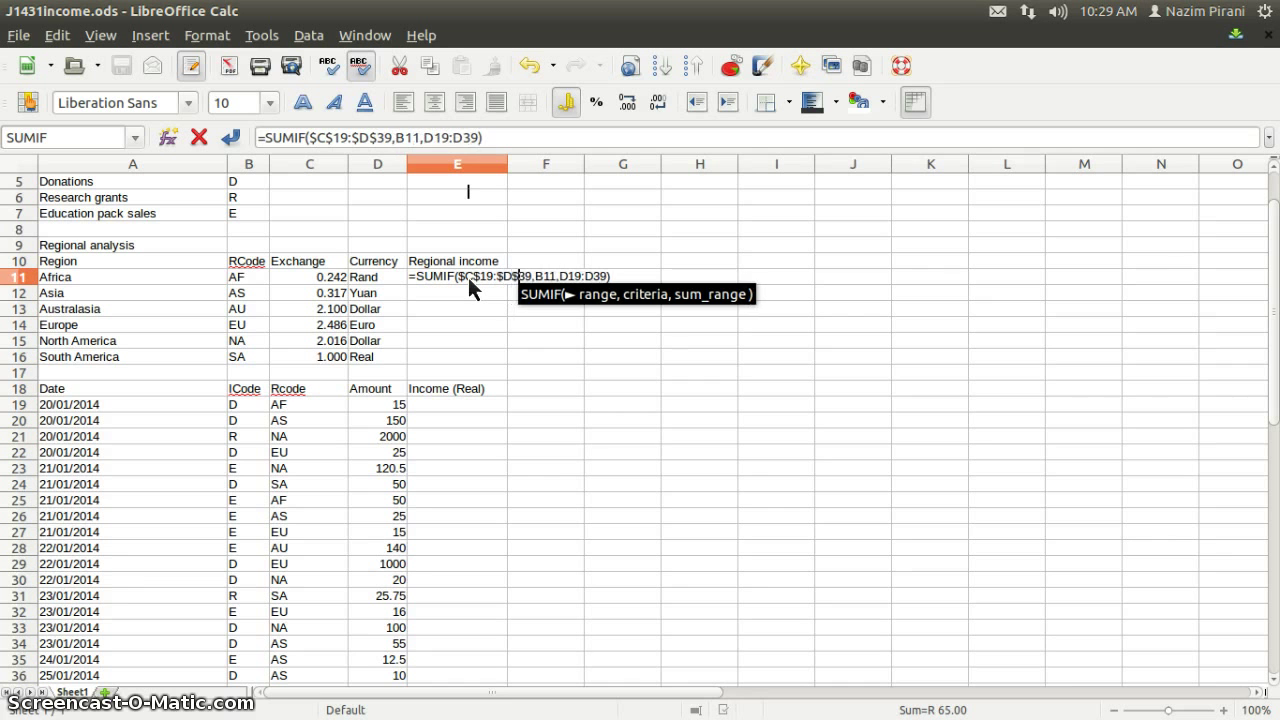
Make the sum range of the E11 formula absolute, as $D$19:$D$39, keeping B11 relative, and commit the formula
{"action": "key", "text": "Right"}
{"action": "key", "text": "Right"}
{"action": "key", "text": "Right"}
{"action": "key", "text": "Right"}
{"action": "key", "text": "Right"}
{"action": "key", "text": "Right"}
{"action": "key", "text": "Right"}
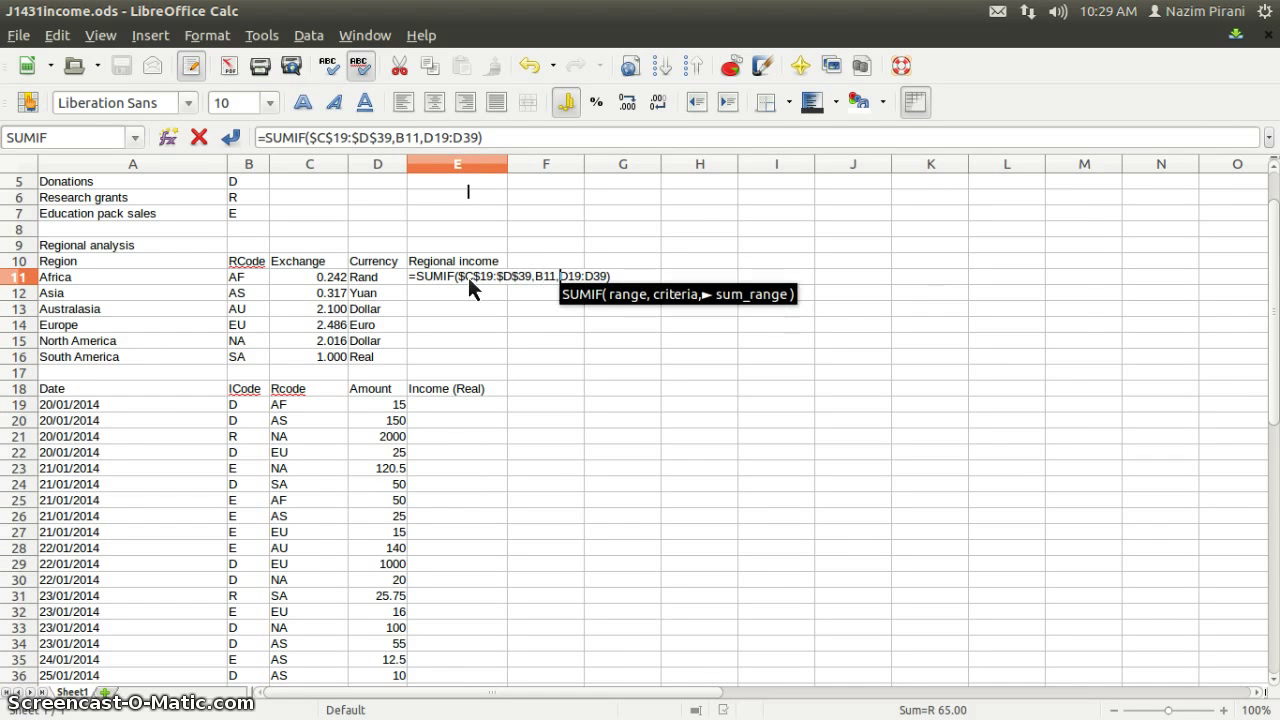
{"action": "type", "text": "$"}
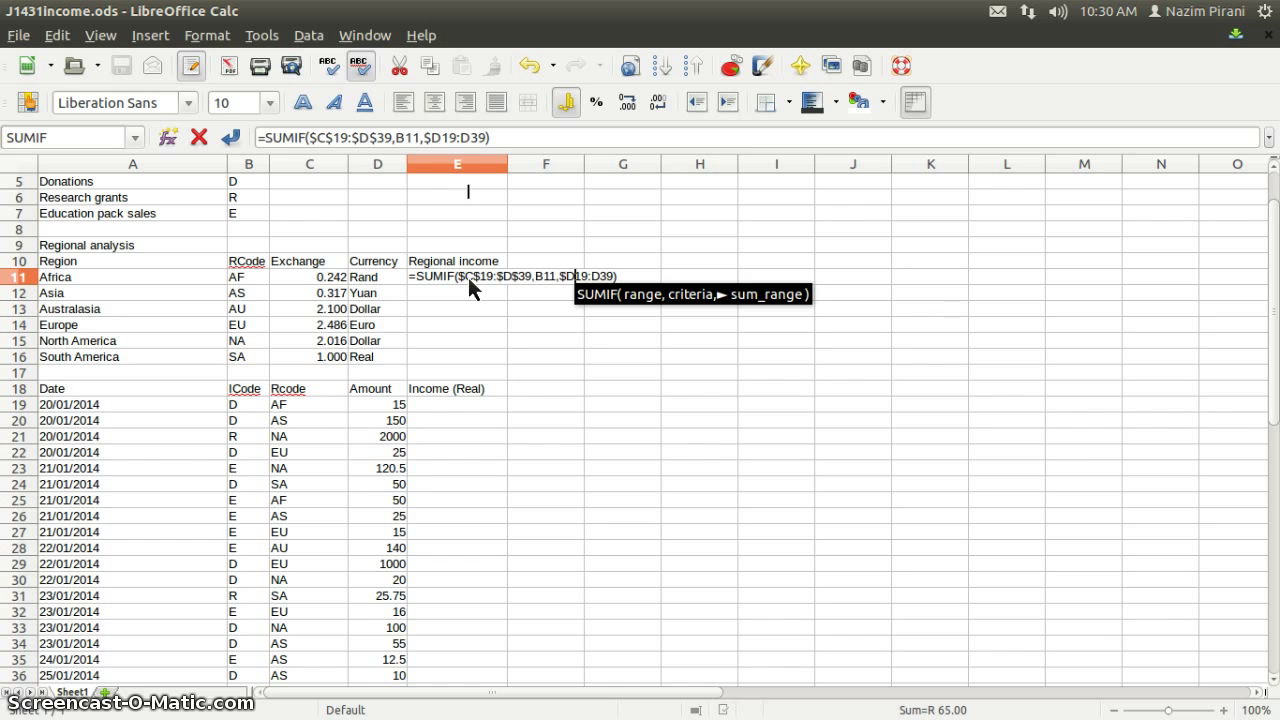
{"action": "type", "text": "$"}
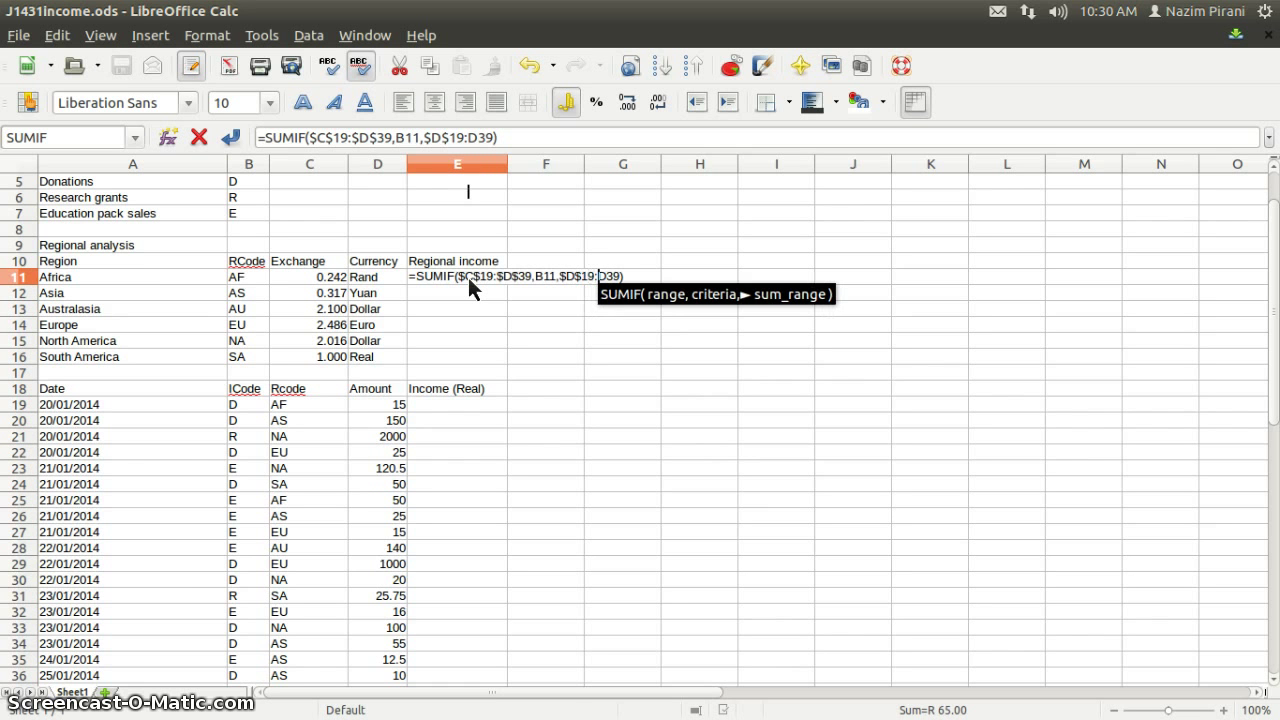
{"action": "type", "text": "$"}
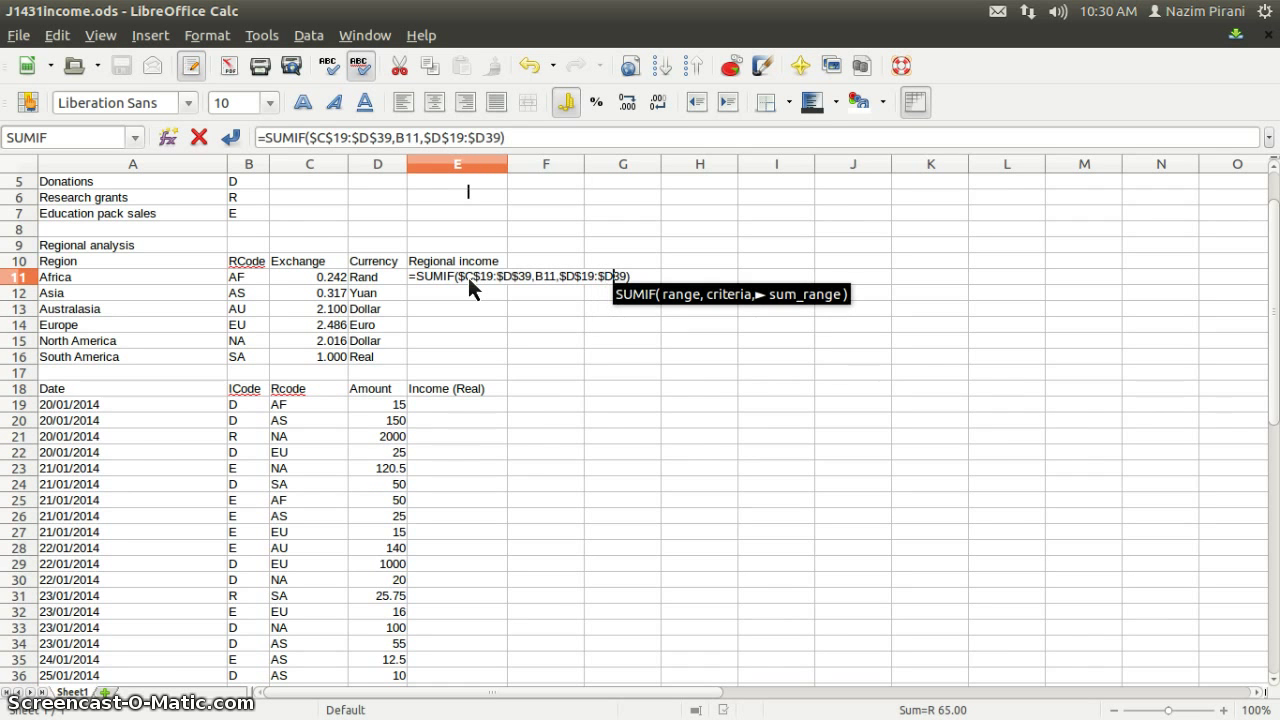
{"action": "type", "text": "$"}
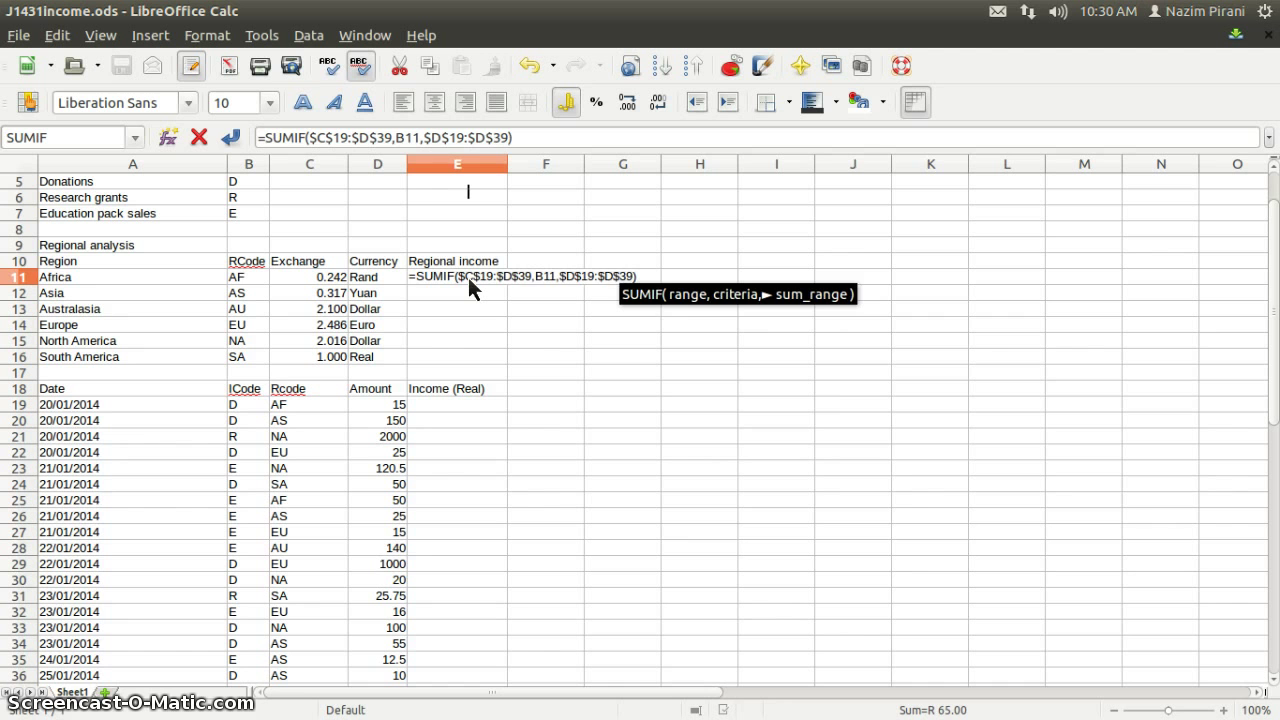
{"action": "key", "text": "Return"}
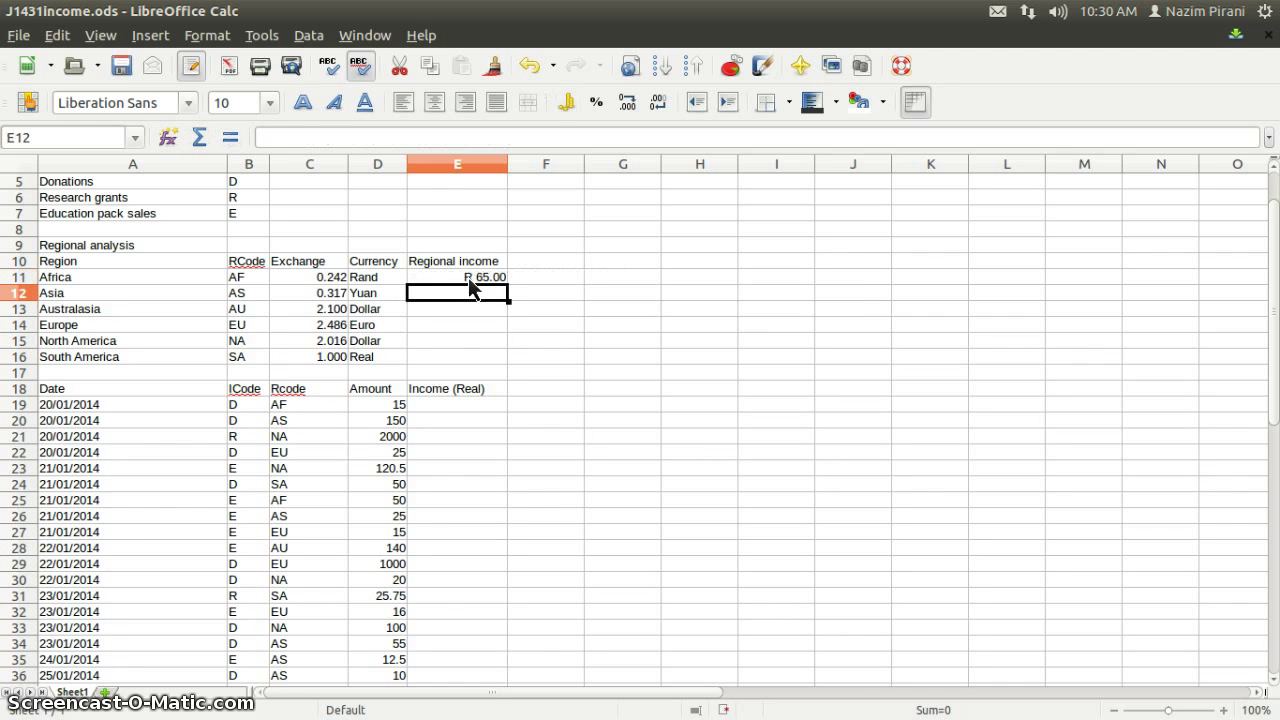
Replicate the Africa regional income formula from E11 down through E16
{"action": "left_click", "coordinate": [440, 290]}
{"action": "left_click", "coordinate": [430, 277]}
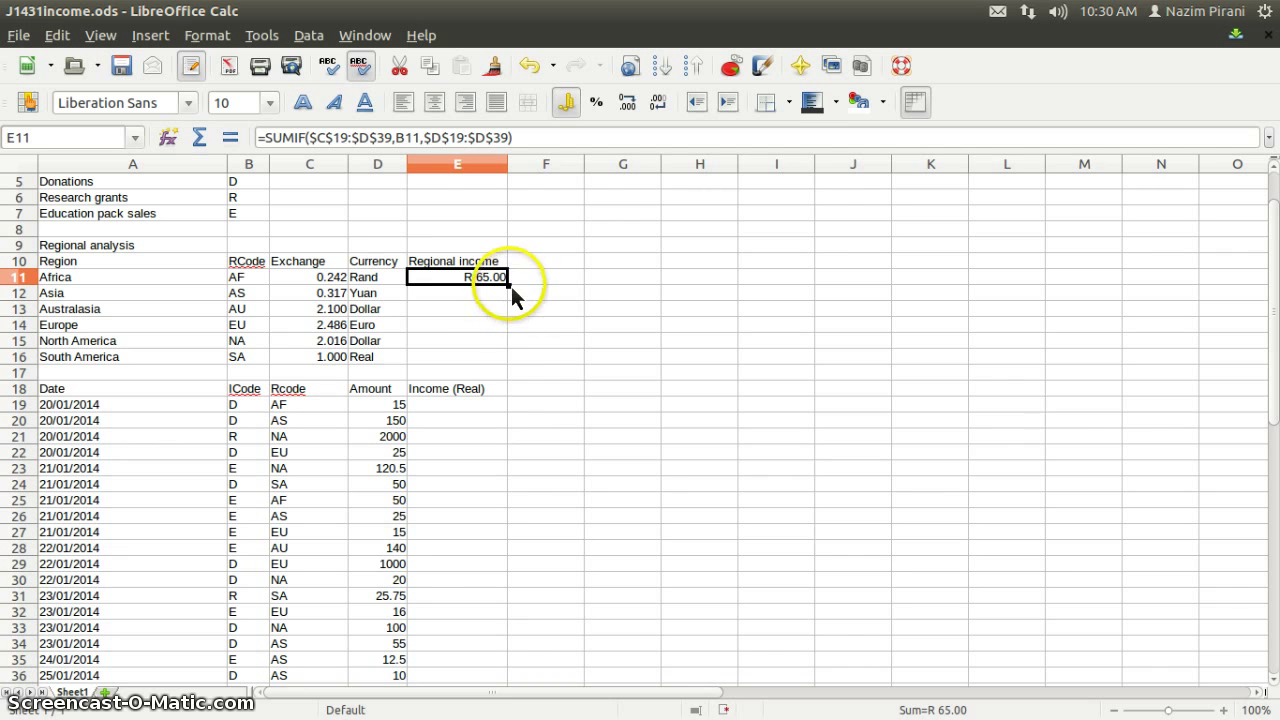
{"action": "left_click_drag", "start_coordinate": [508, 285], "coordinate": [508, 368]}
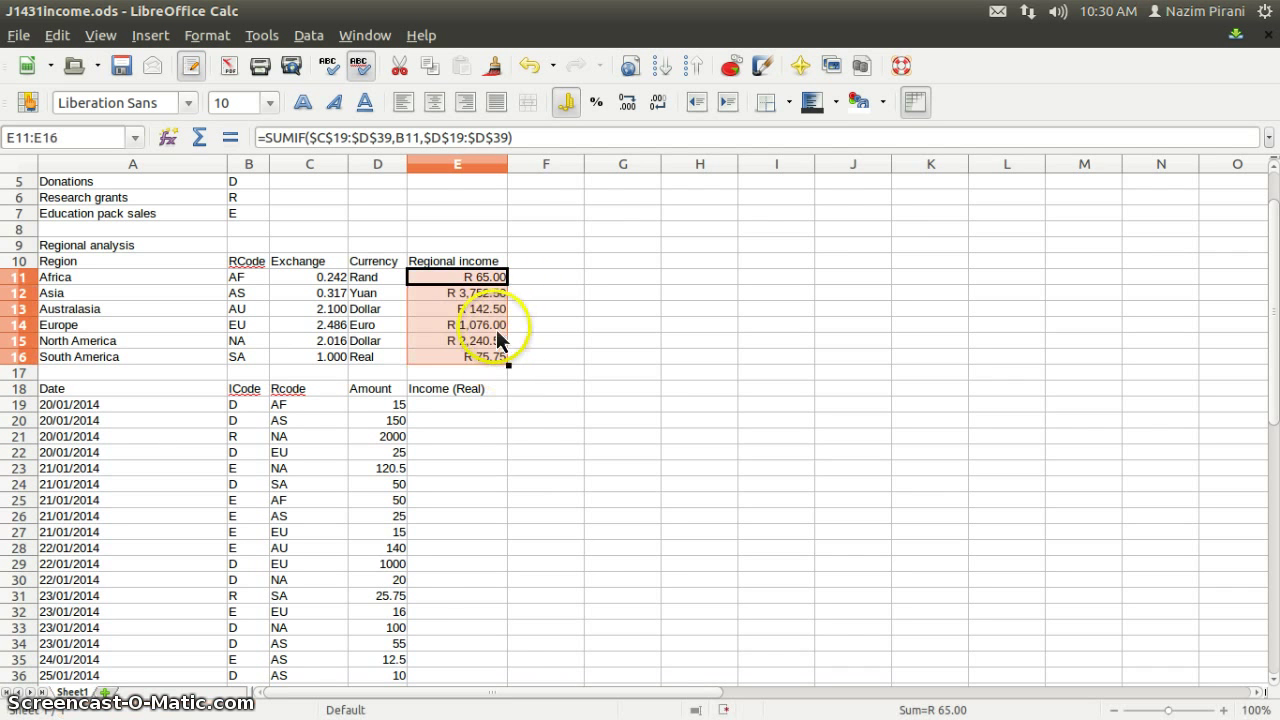
Format the Asia regional income in E12 with the currency format CNY ¥ Chinese (simplified)
{"action": "left_click", "coordinate": [450, 296]}
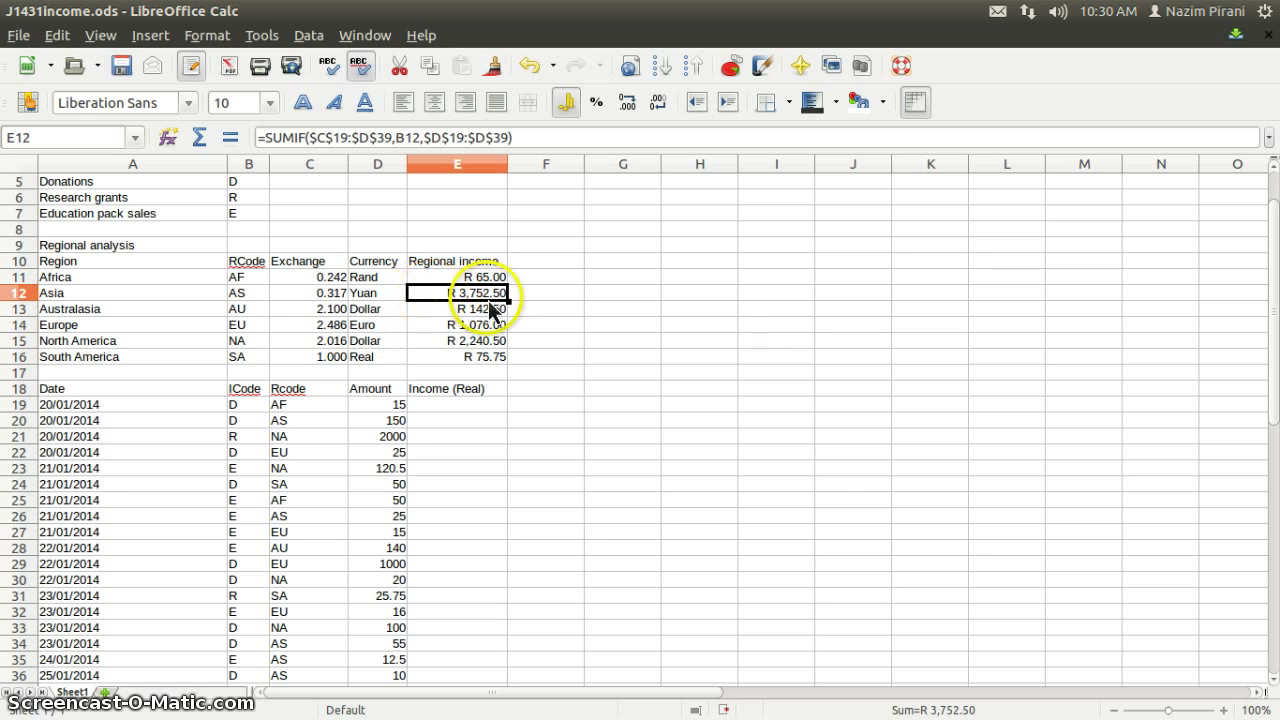
{"action": "left_click", "coordinate": [372, 295]}
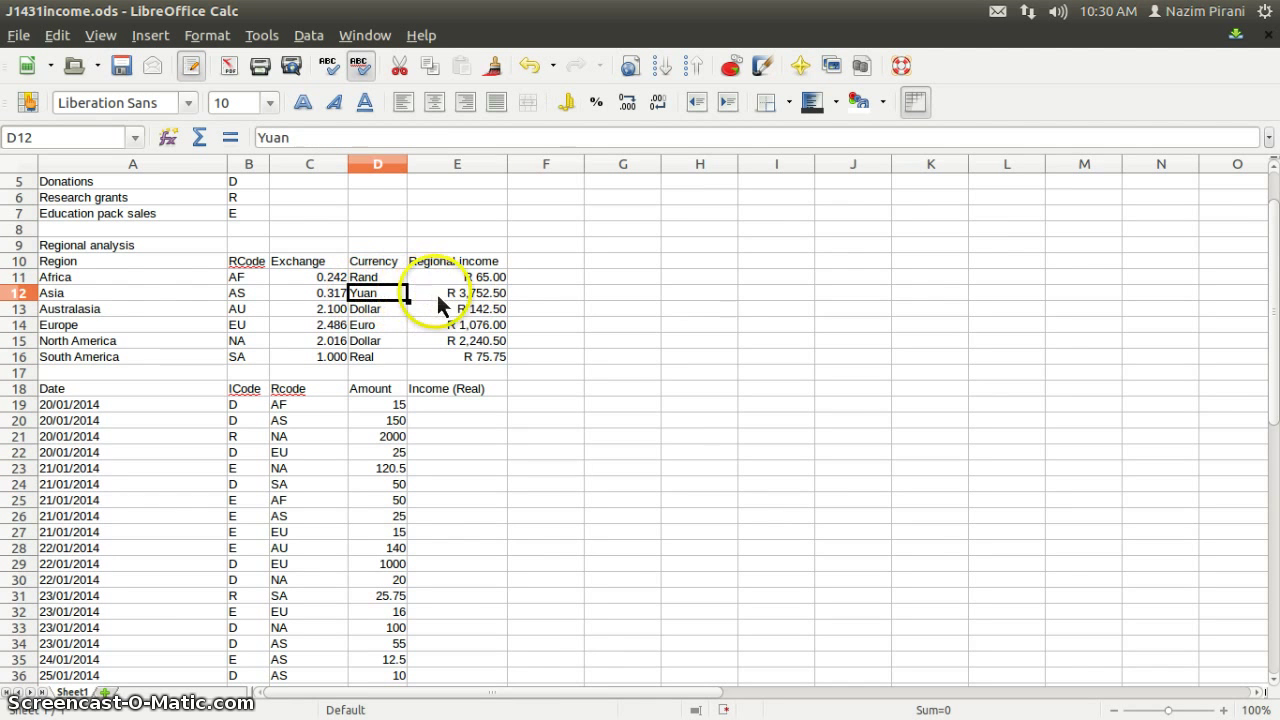
{"action": "left_click", "coordinate": [440, 296]}
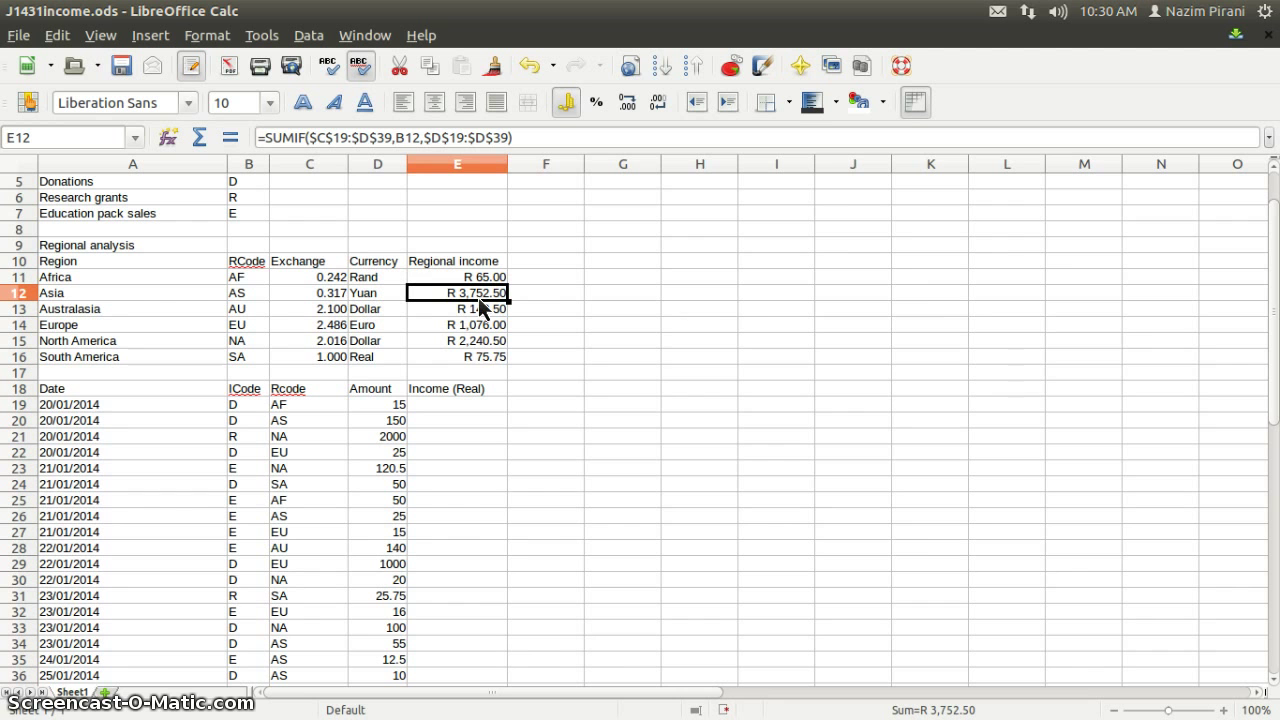
{"action": "right_click", "coordinate": [480, 306]}
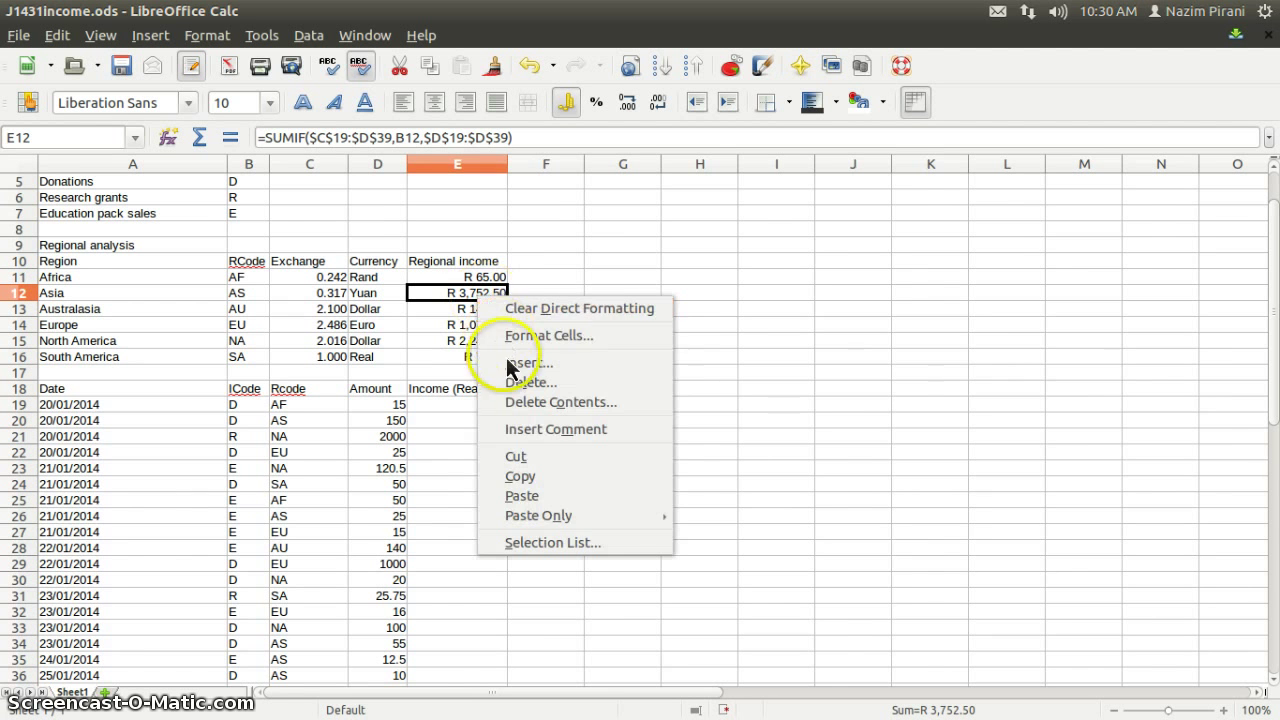
{"action": "left_click", "coordinate": [508, 336]}
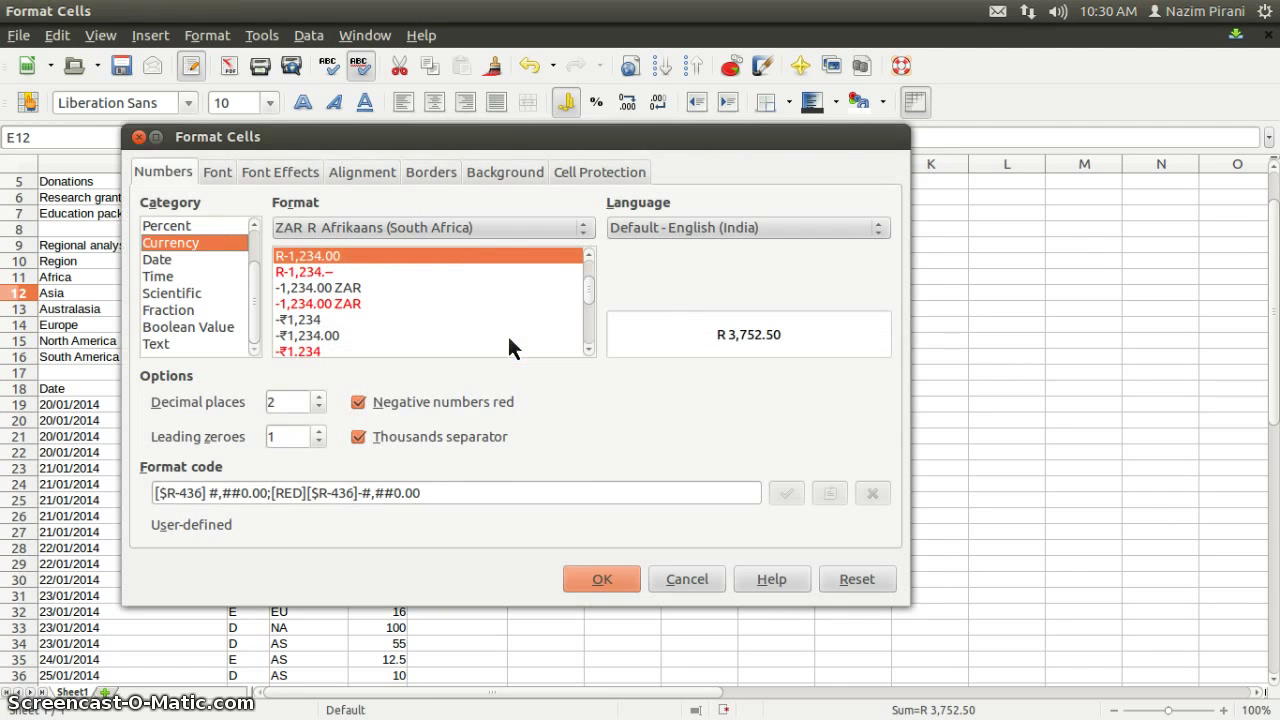
{"action": "left_click", "coordinate": [484, 228]}
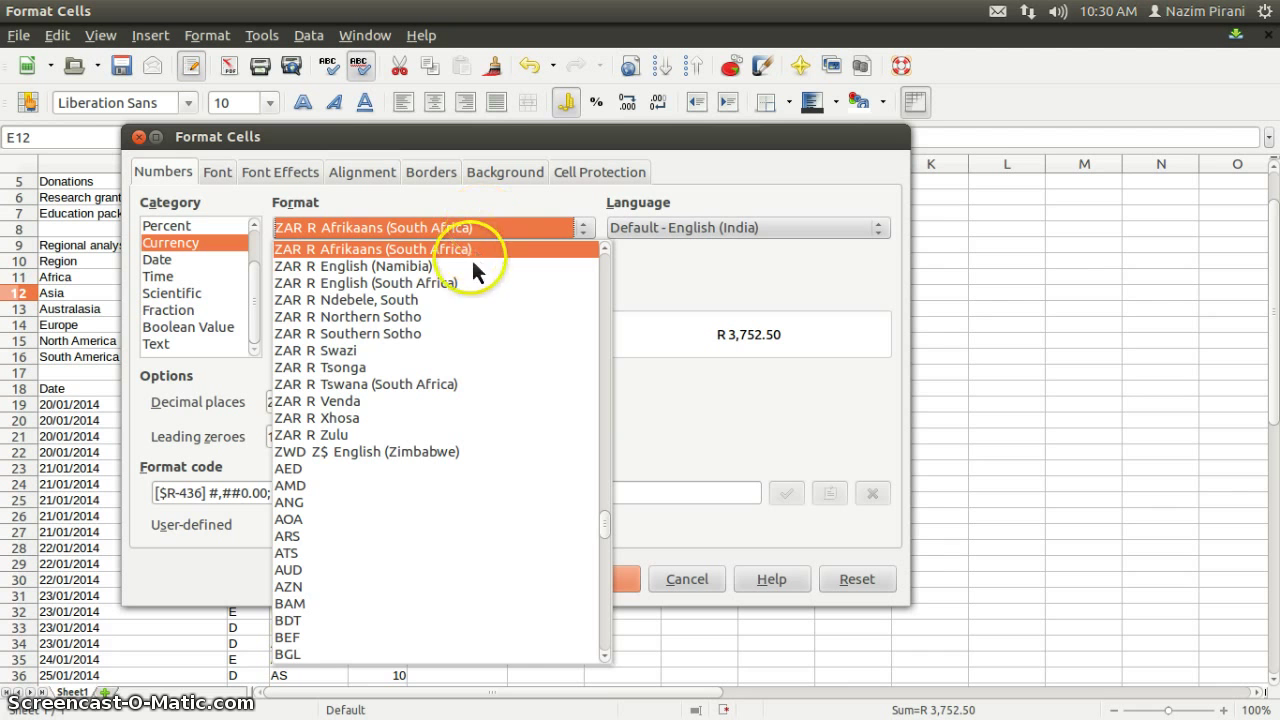
{"action": "key", "text": "c"}
{"action": "key", "text": "h"}
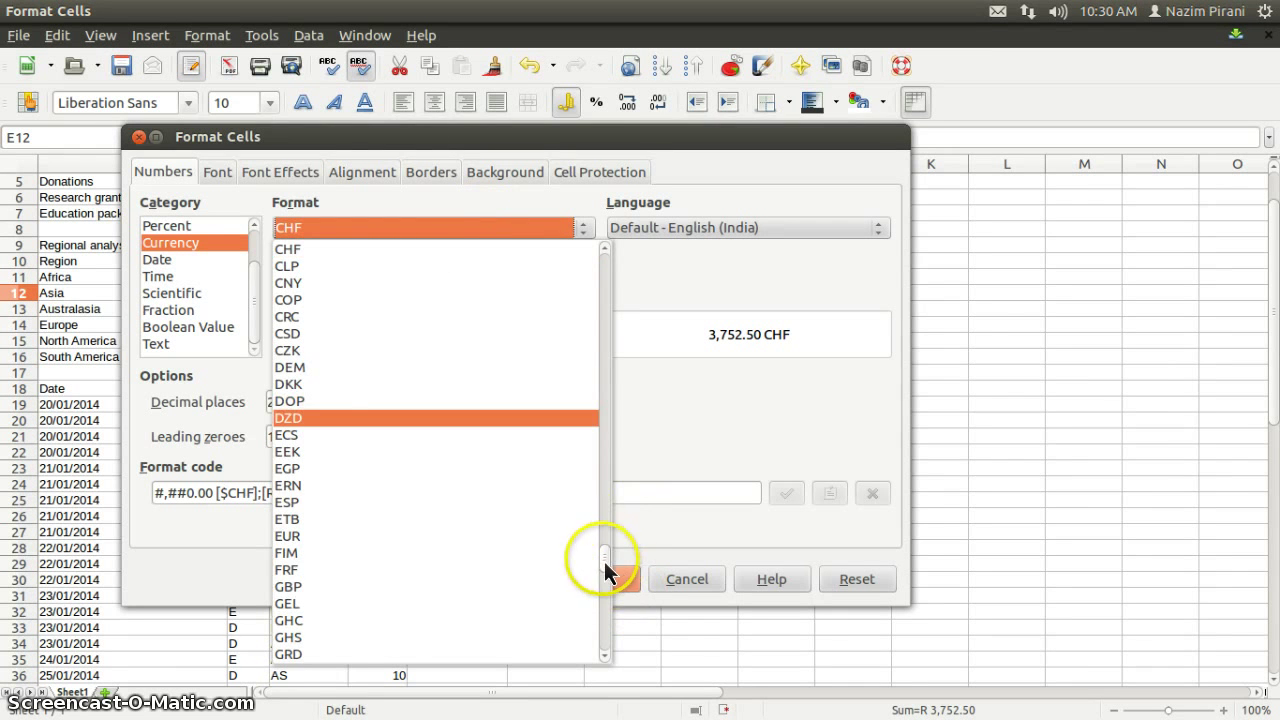
{"action": "left_click_drag", "start_coordinate": [605, 568], "coordinate": [598, 270]}
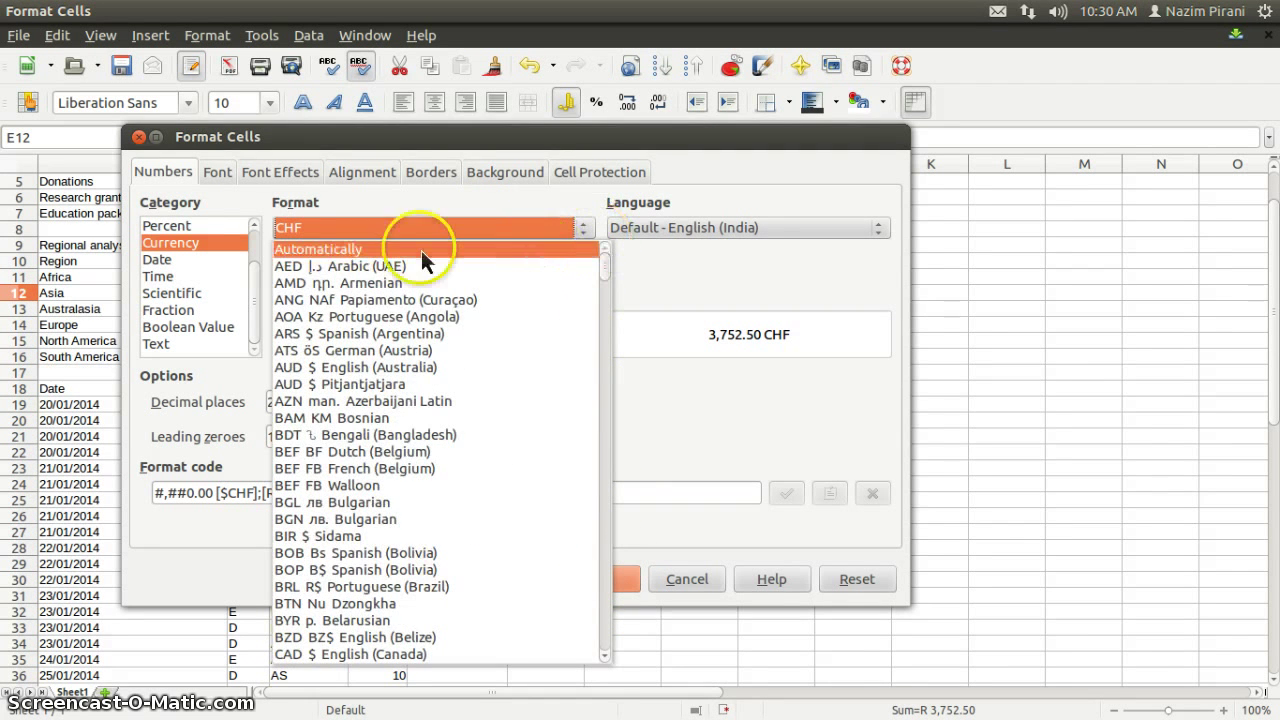
{"action": "scroll", "coordinate": [407, 467], "scroll_direction": "down", "scroll_amount": 2}
{"action": "scroll", "coordinate": [407, 467], "scroll_direction": "down", "scroll_amount": 1}
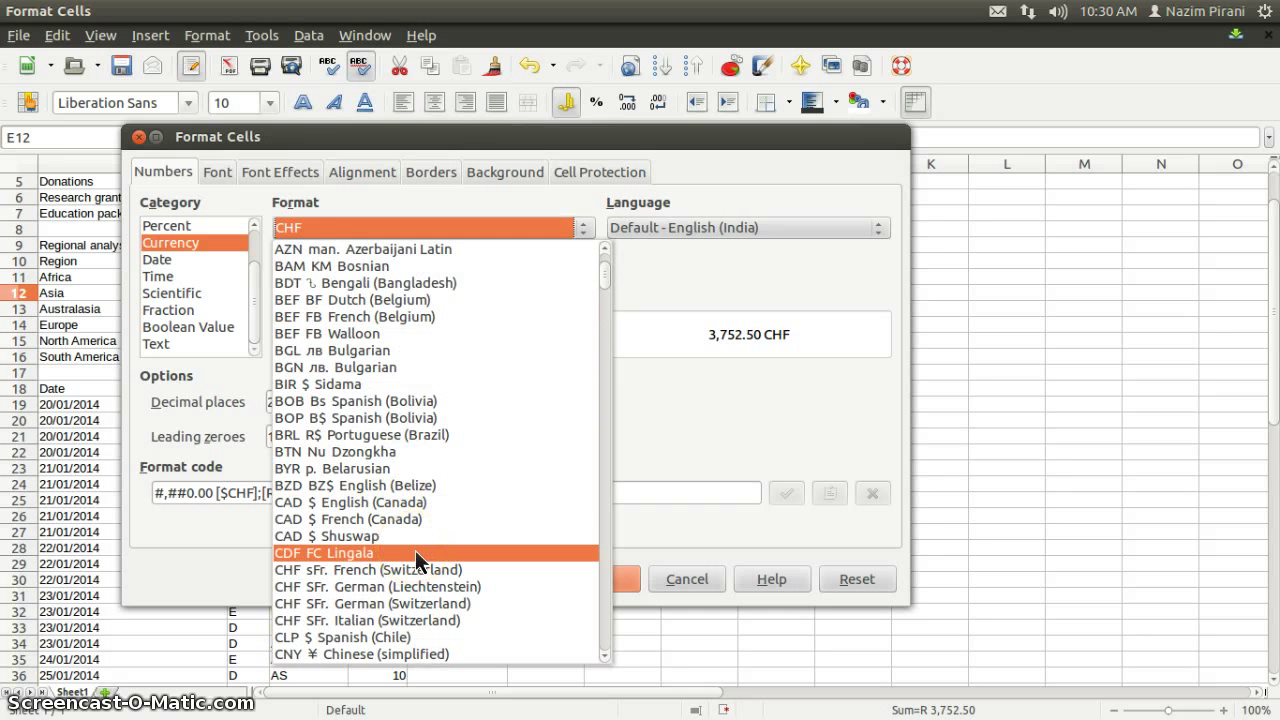
{"action": "scroll", "coordinate": [415, 550], "scroll_direction": "down", "scroll_amount": 2}
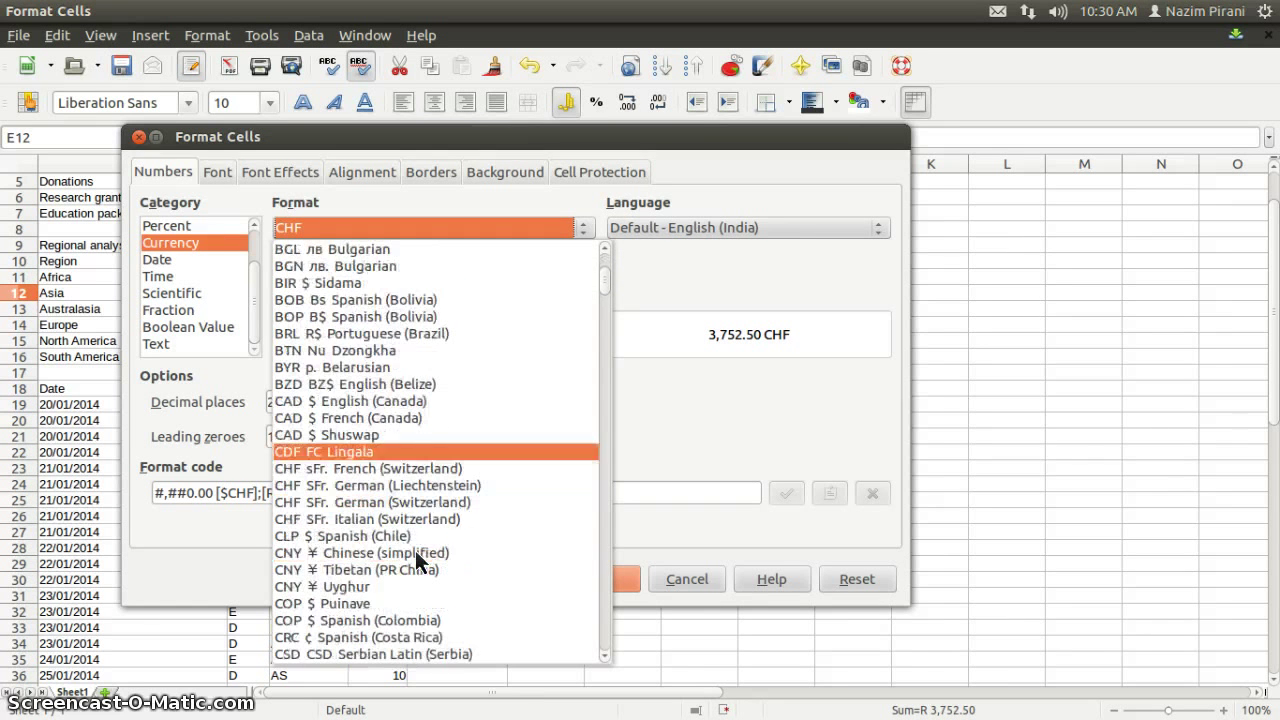
{"action": "left_click", "coordinate": [351, 558]}
{"action": "left_click", "coordinate": [600, 582]}
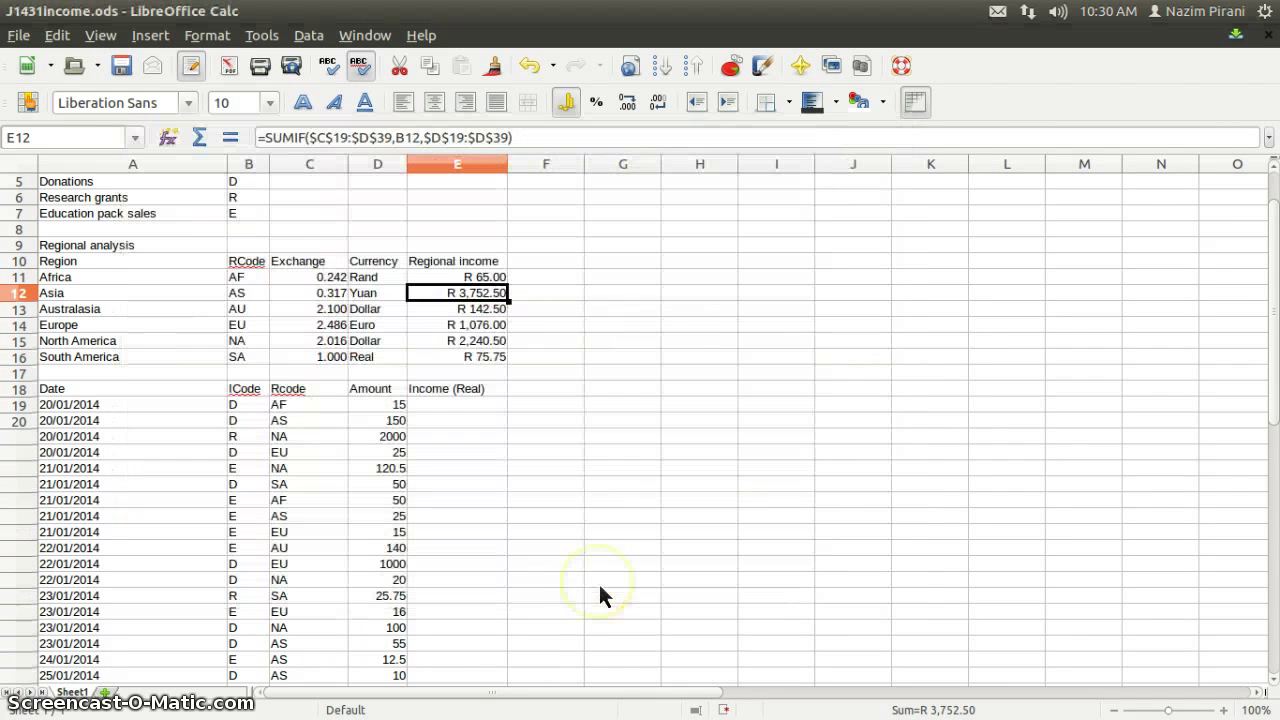
Format the Australasia regional income in E13 with the currency format AUD $ English (Australia)
{"action": "left_click", "coordinate": [425, 310]}
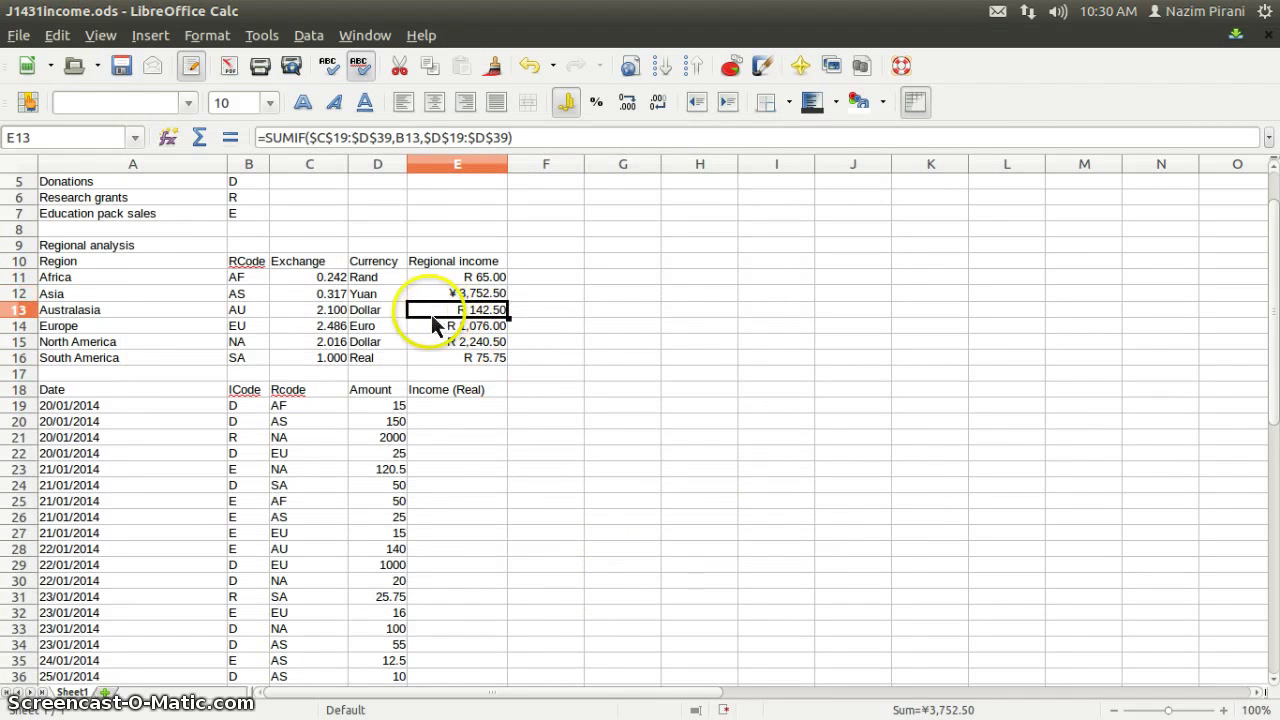
{"action": "left_click", "coordinate": [365, 310]}
{"action": "left_click", "coordinate": [170, 318]}
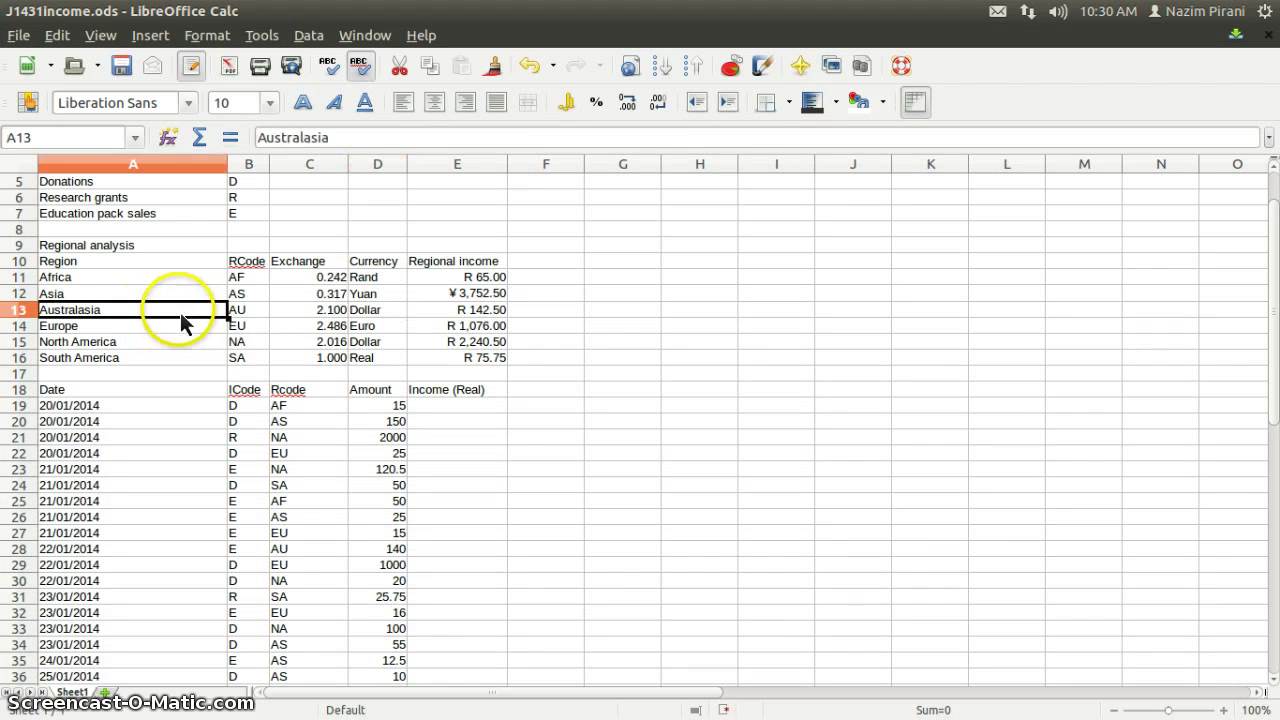
{"action": "left_click", "coordinate": [245, 312]}
{"action": "left_click", "coordinate": [435, 314]}
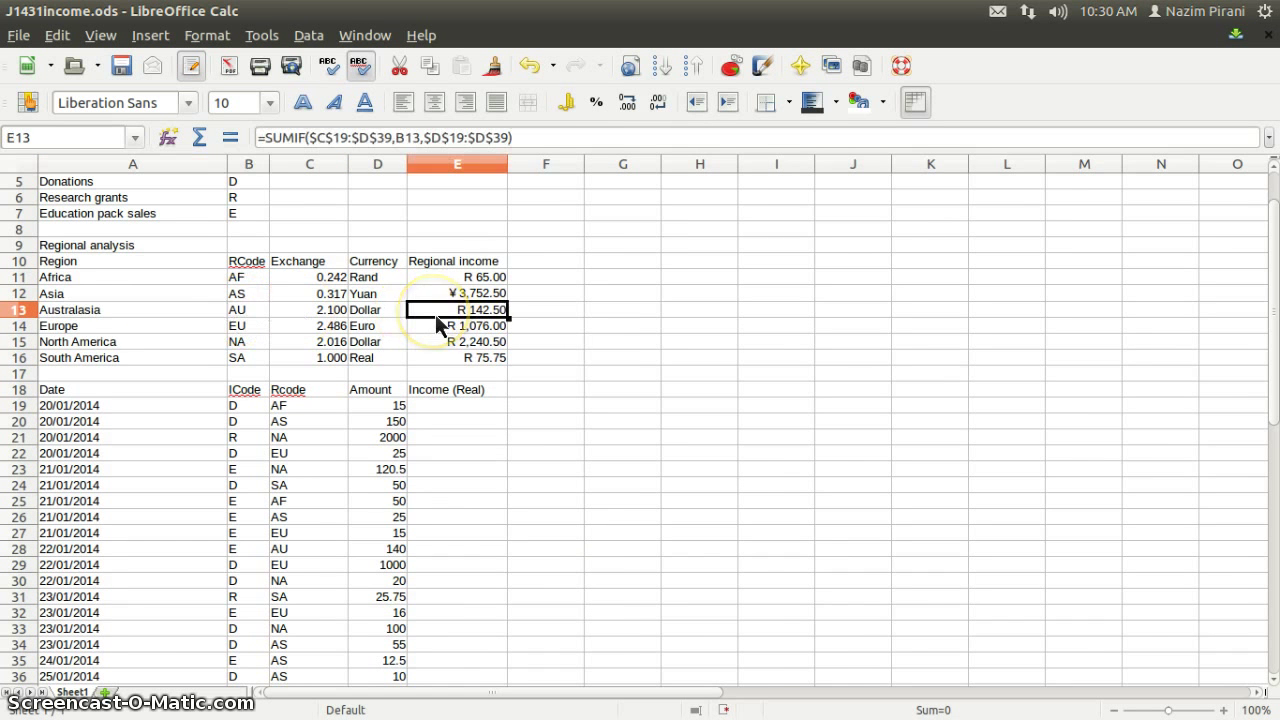
{"action": "right_click", "coordinate": [435, 314]}
{"action": "left_click", "coordinate": [508, 356]}
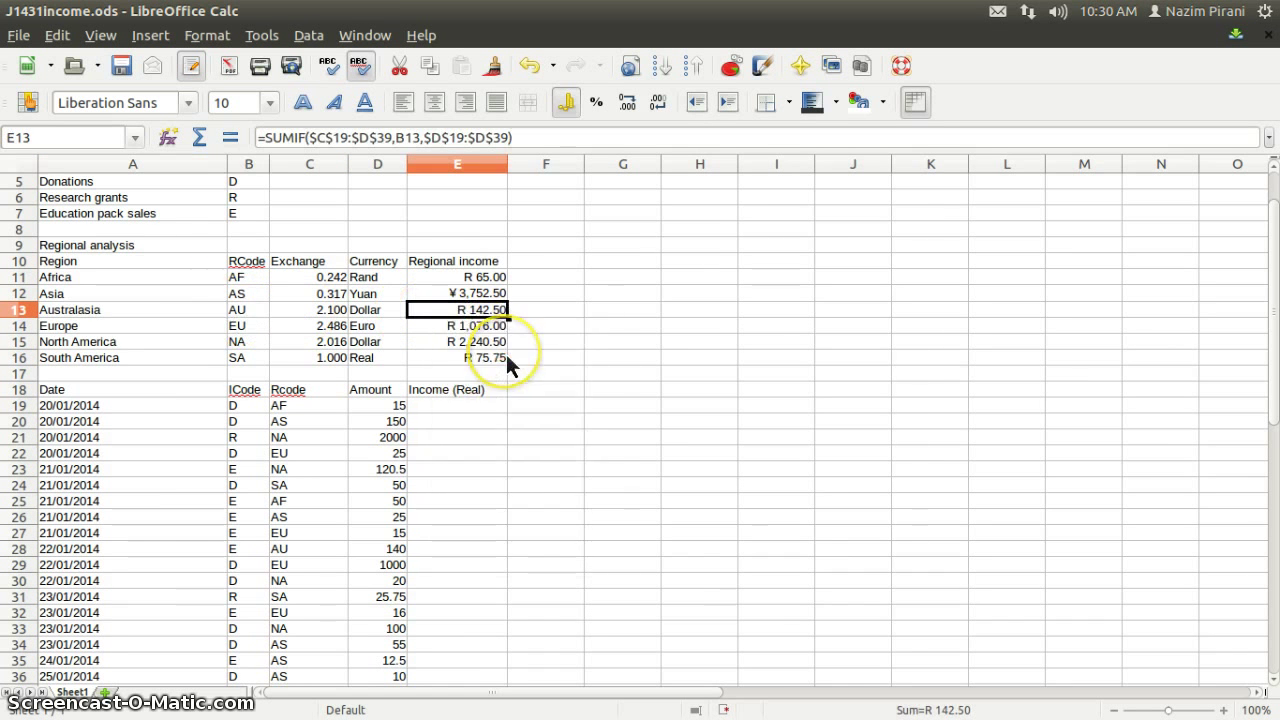
{"action": "left_click", "coordinate": [580, 228]}
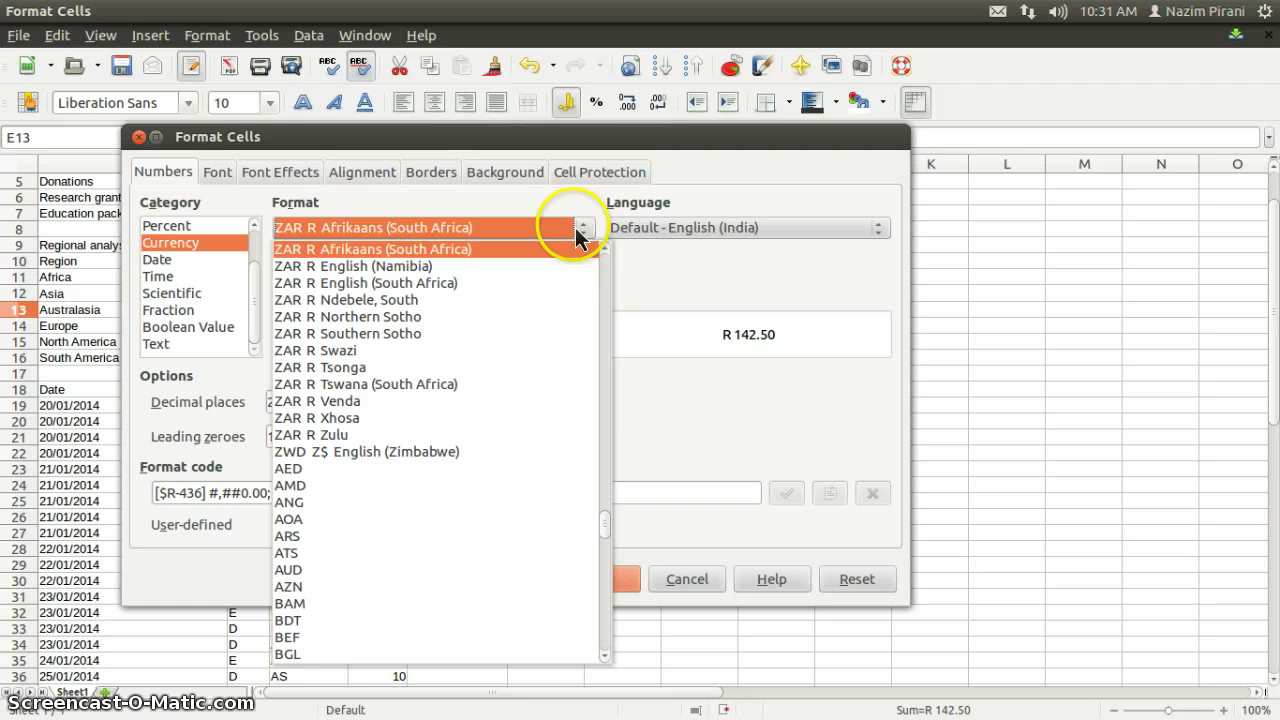
{"action": "left_click_drag", "start_coordinate": [605, 527], "coordinate": [577, 263]}
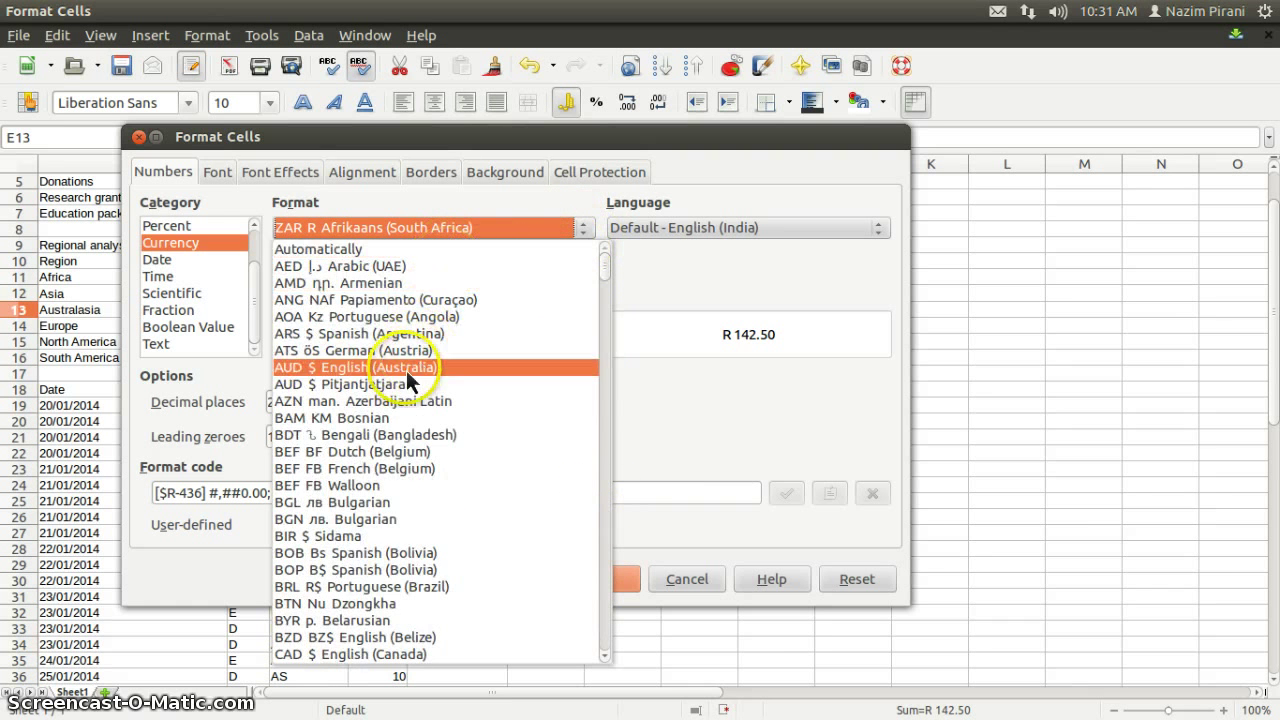
{"action": "left_click", "coordinate": [406, 369]}
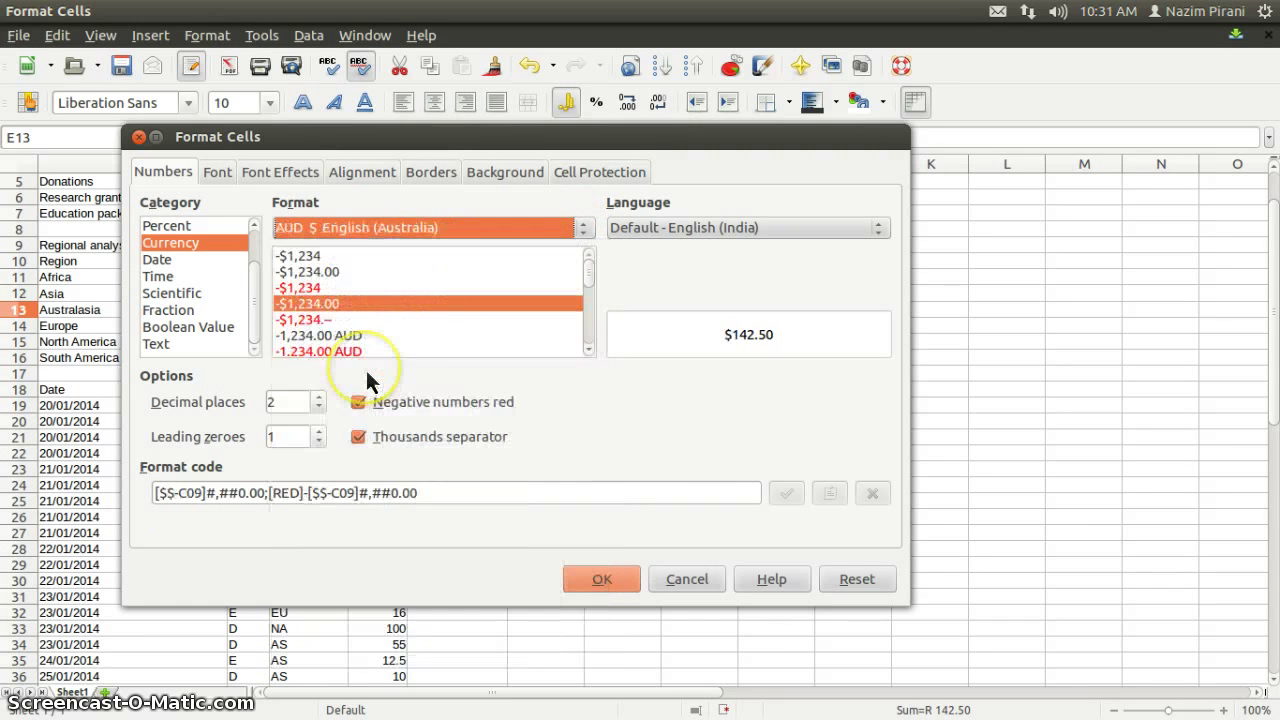
{"action": "left_click", "coordinate": [591, 584]}
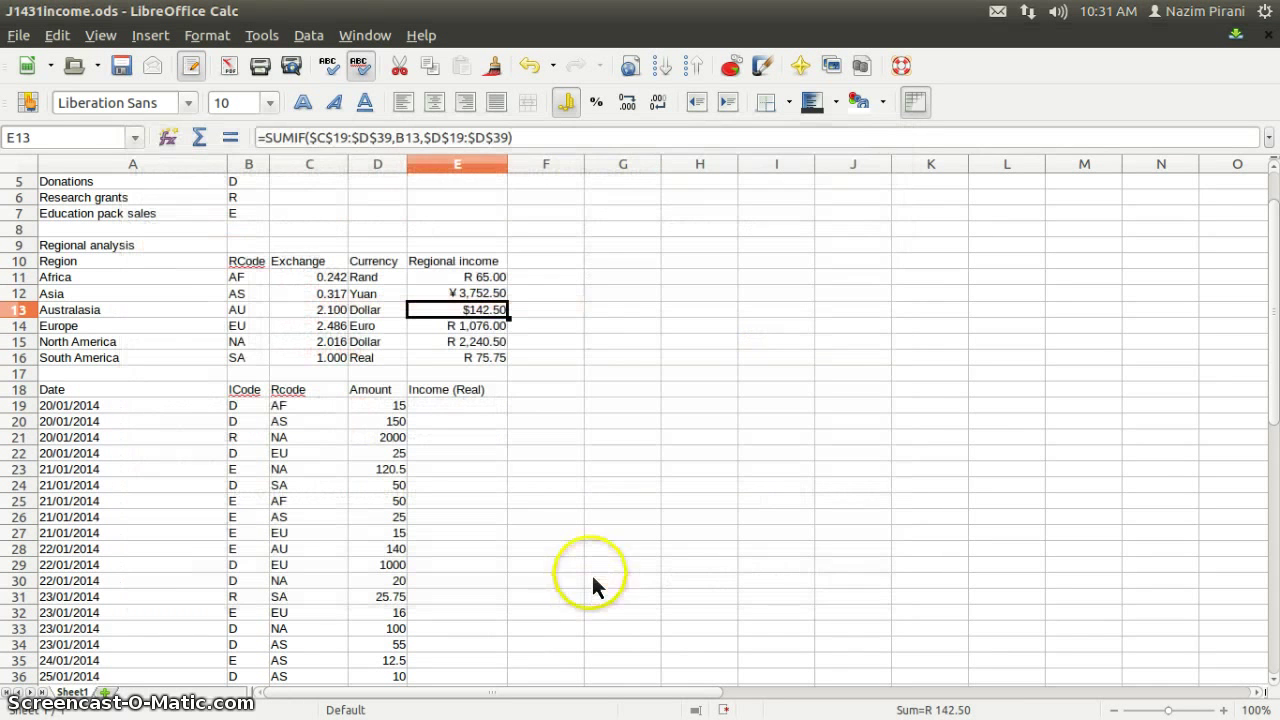
Format the Europe regional income in E14 with the currency format EUR € English (Ireland)
{"action": "left_click", "coordinate": [436, 330]}
{"action": "left_click", "coordinate": [387, 330]}
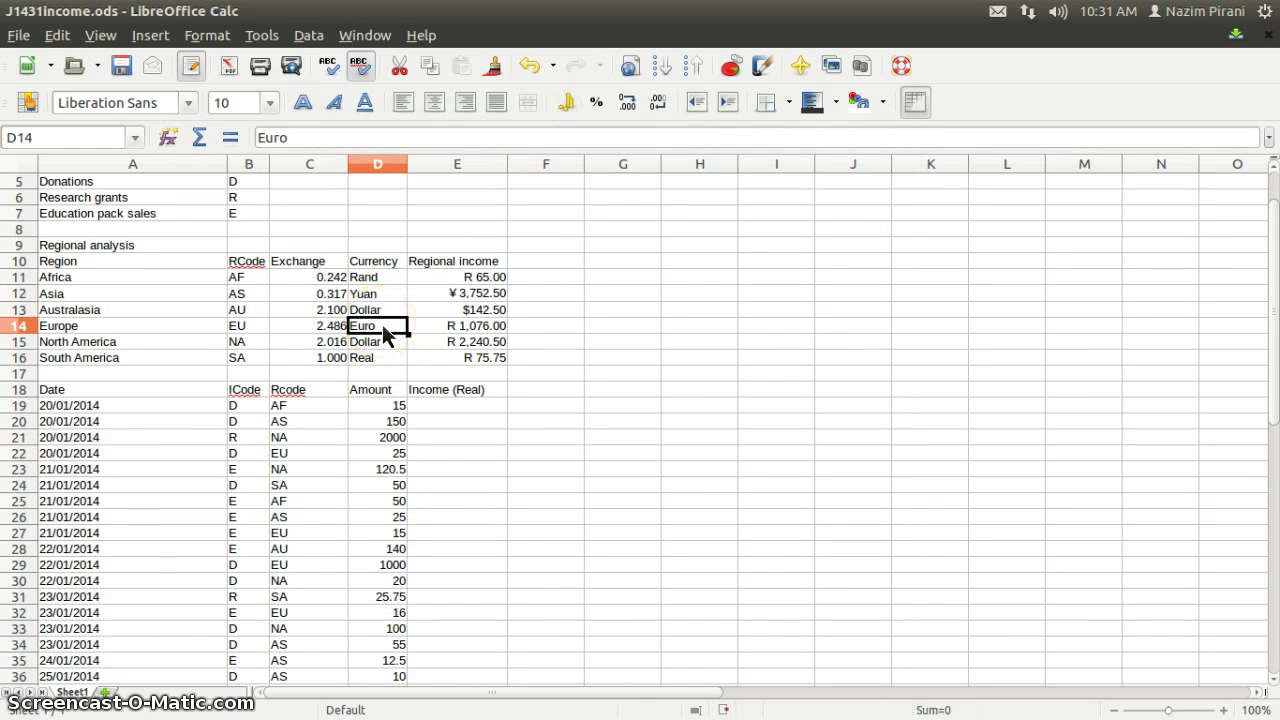
{"action": "right_click", "coordinate": [460, 331]}
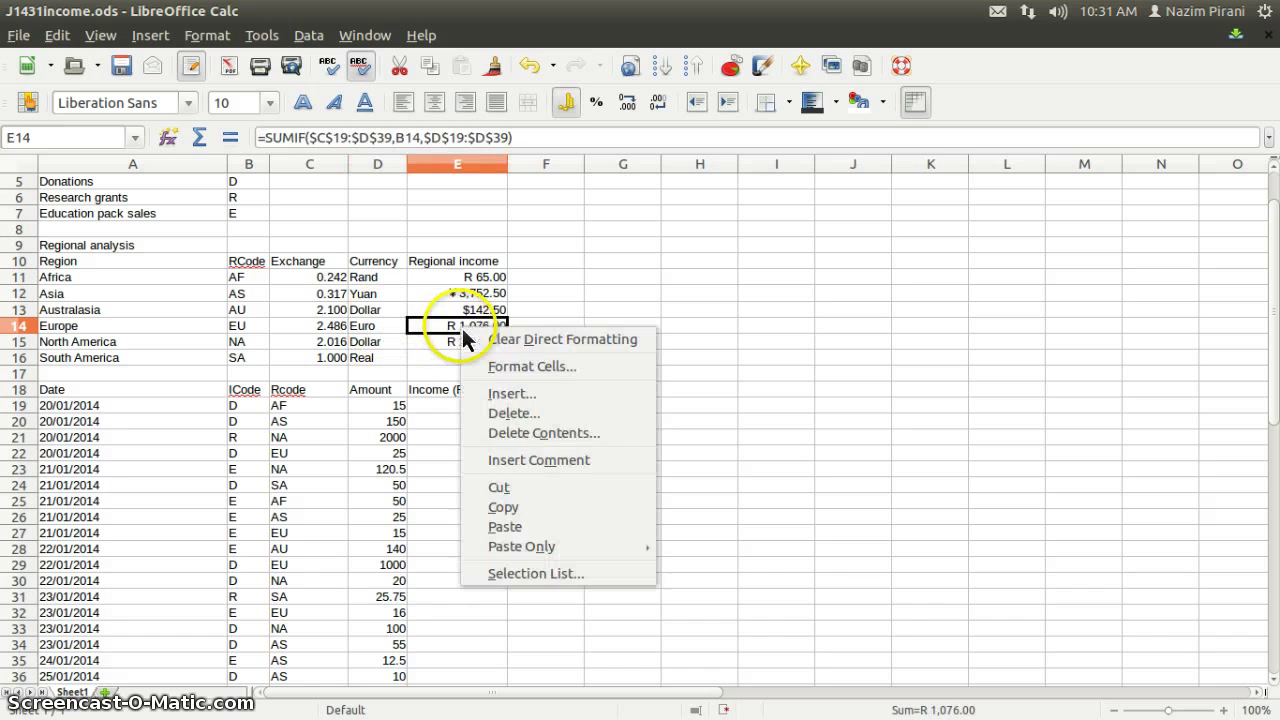
{"action": "left_click", "coordinate": [519, 366]}
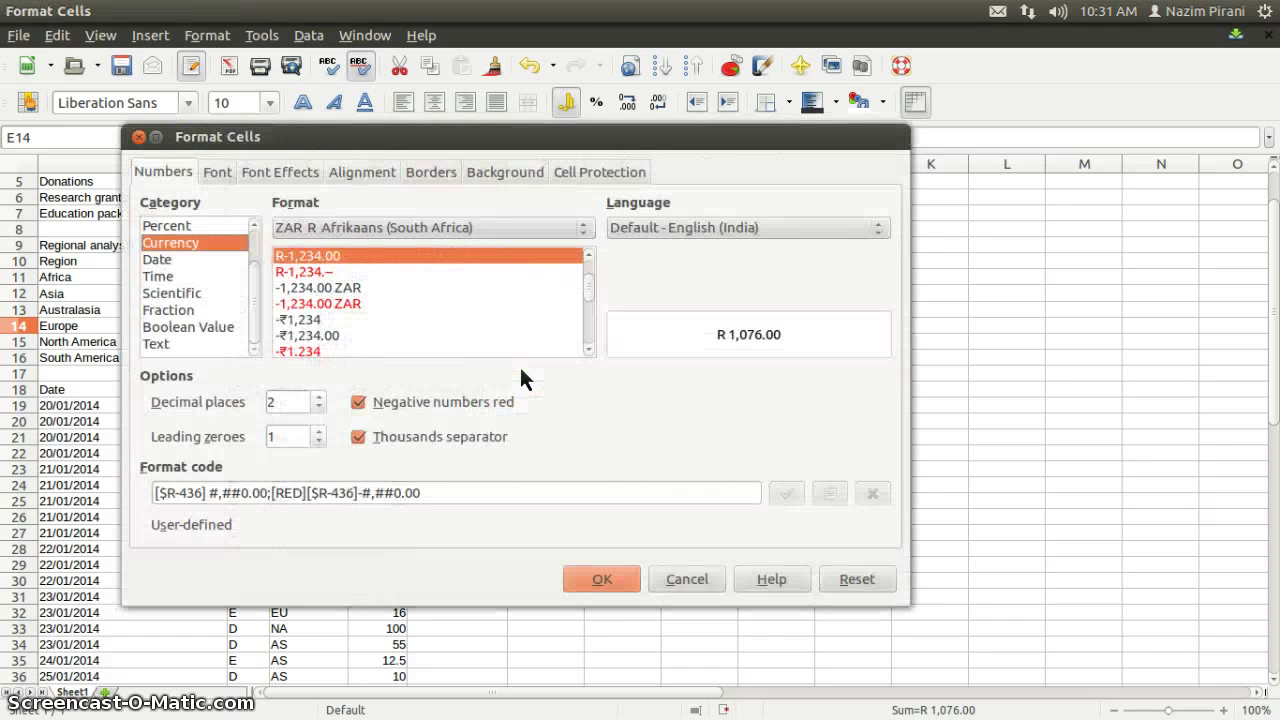
{"action": "left_click", "coordinate": [452, 229]}
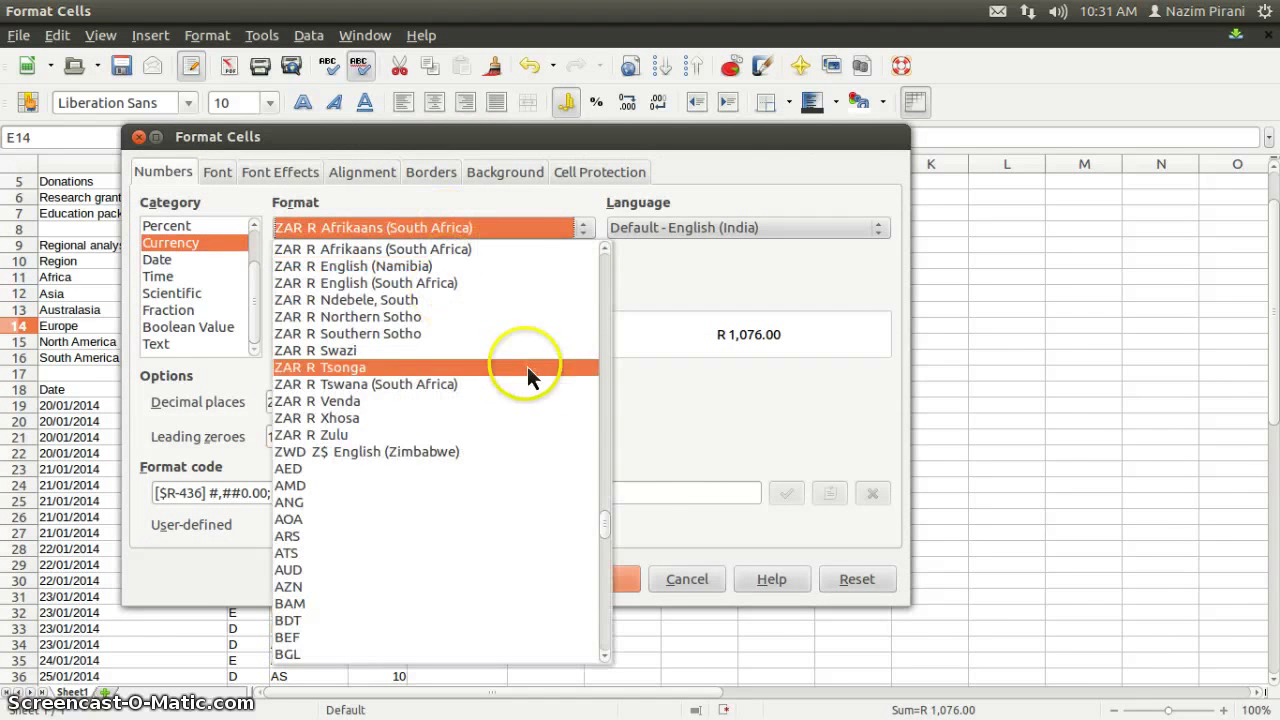
{"action": "left_click_drag", "start_coordinate": [607, 520], "coordinate": [597, 251]}
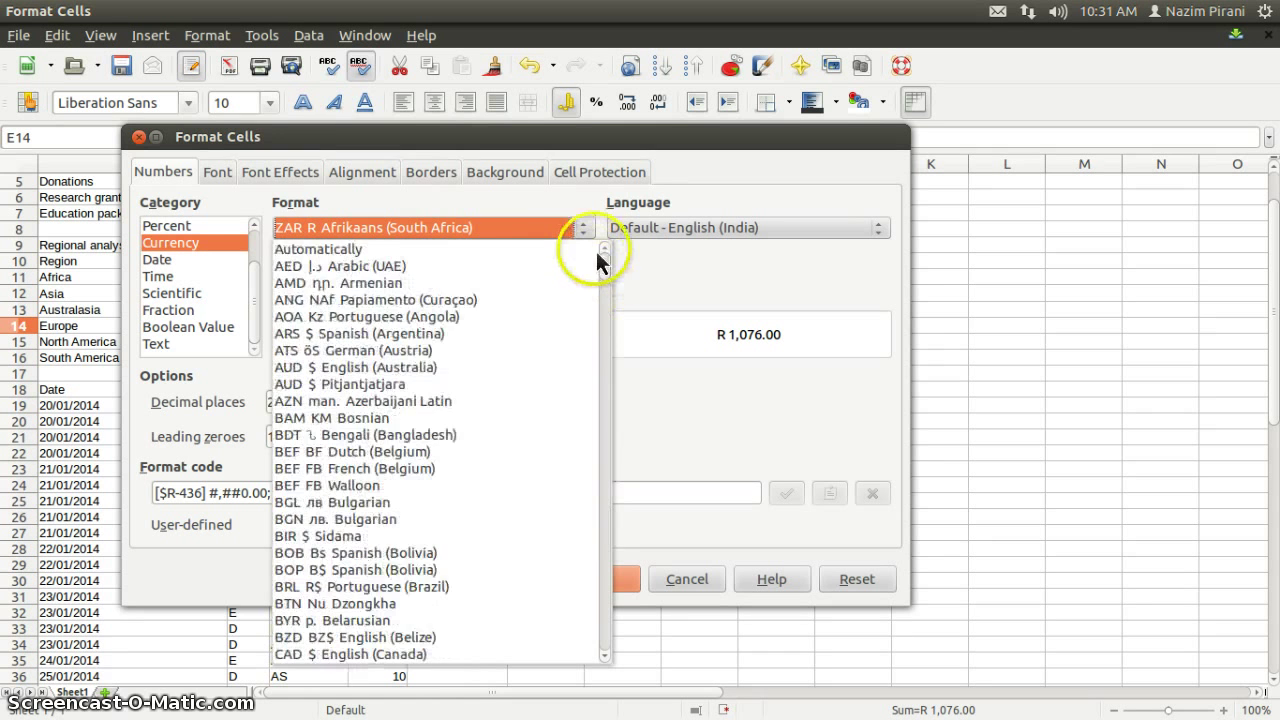
{"action": "scroll", "coordinate": [458, 414], "scroll_direction": "down", "scroll_amount": 6}
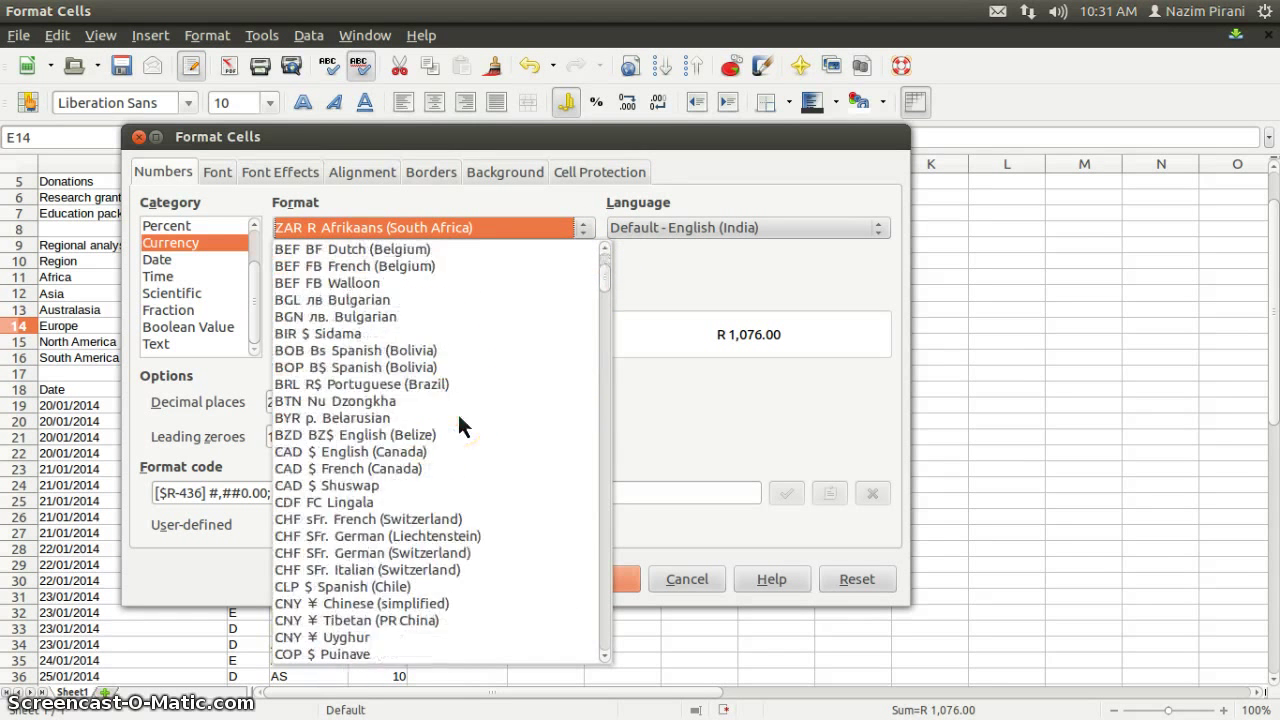
{"action": "scroll", "coordinate": [458, 416], "scroll_direction": "down", "scroll_amount": 7}
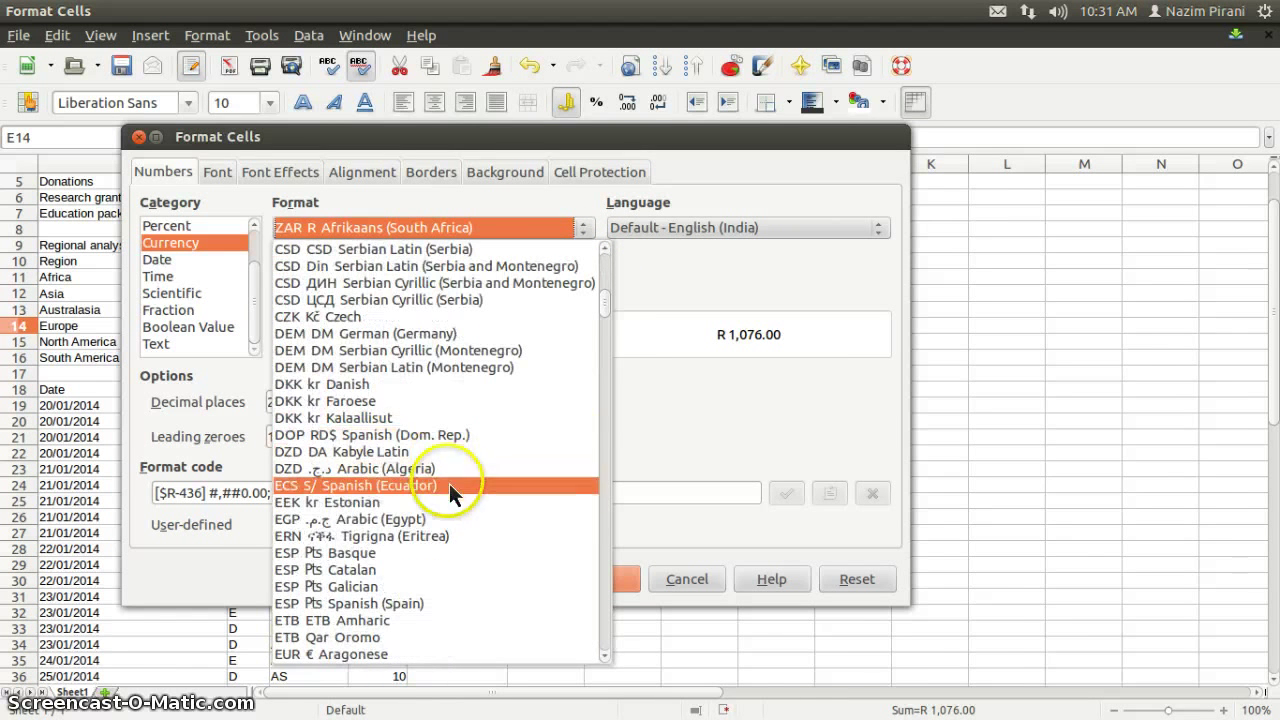
{"action": "scroll", "coordinate": [468, 510], "scroll_direction": "down", "scroll_amount": 4}
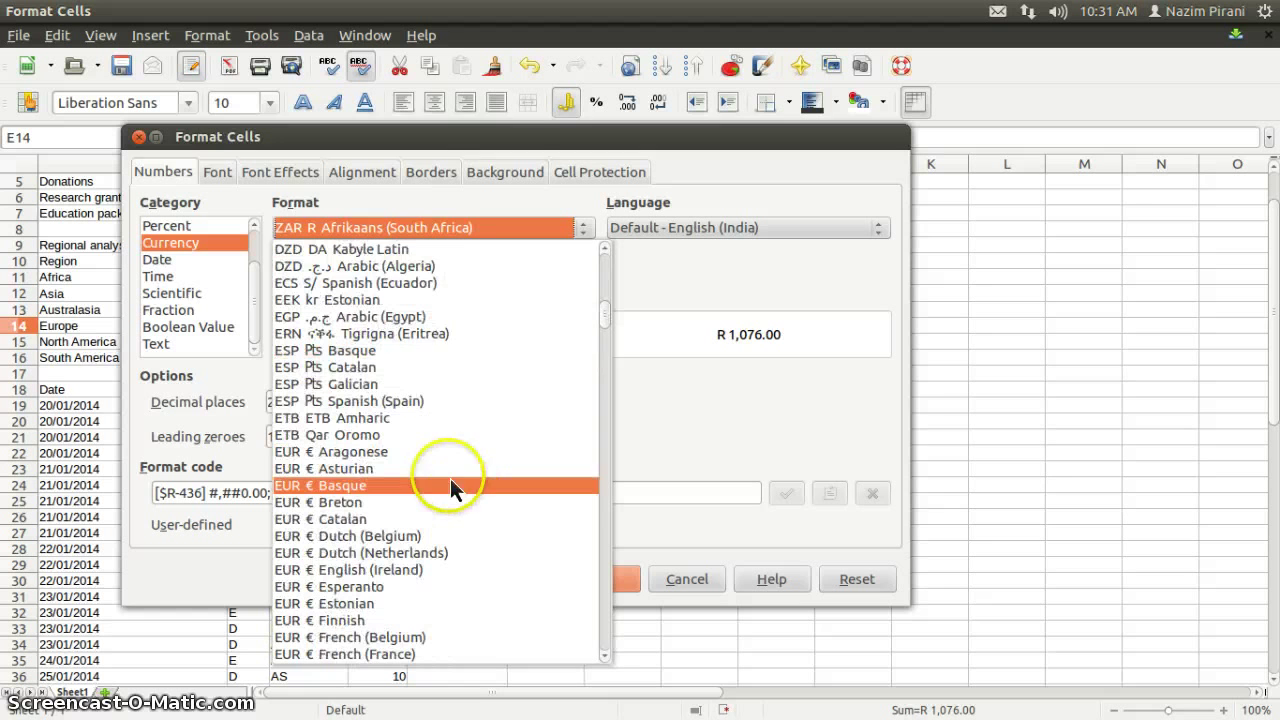
{"action": "scroll", "coordinate": [443, 468], "scroll_direction": "down", "scroll_amount": 1}
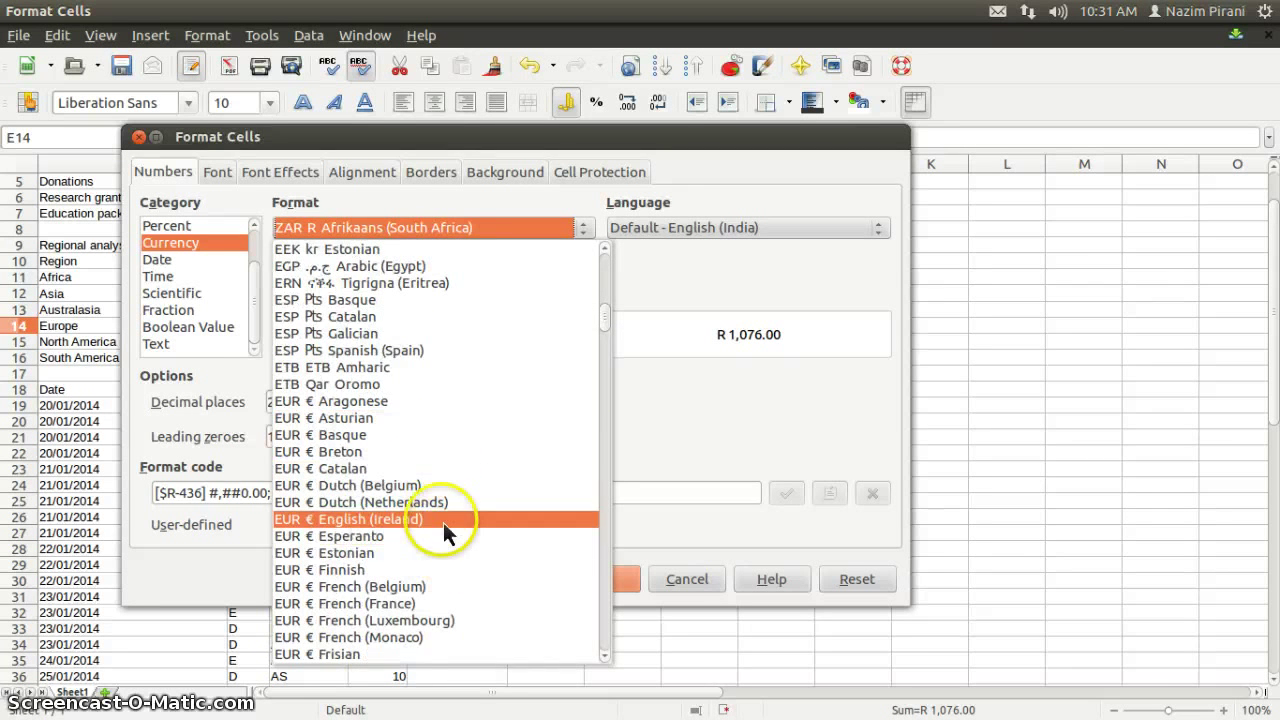
{"action": "left_click", "coordinate": [443, 520]}
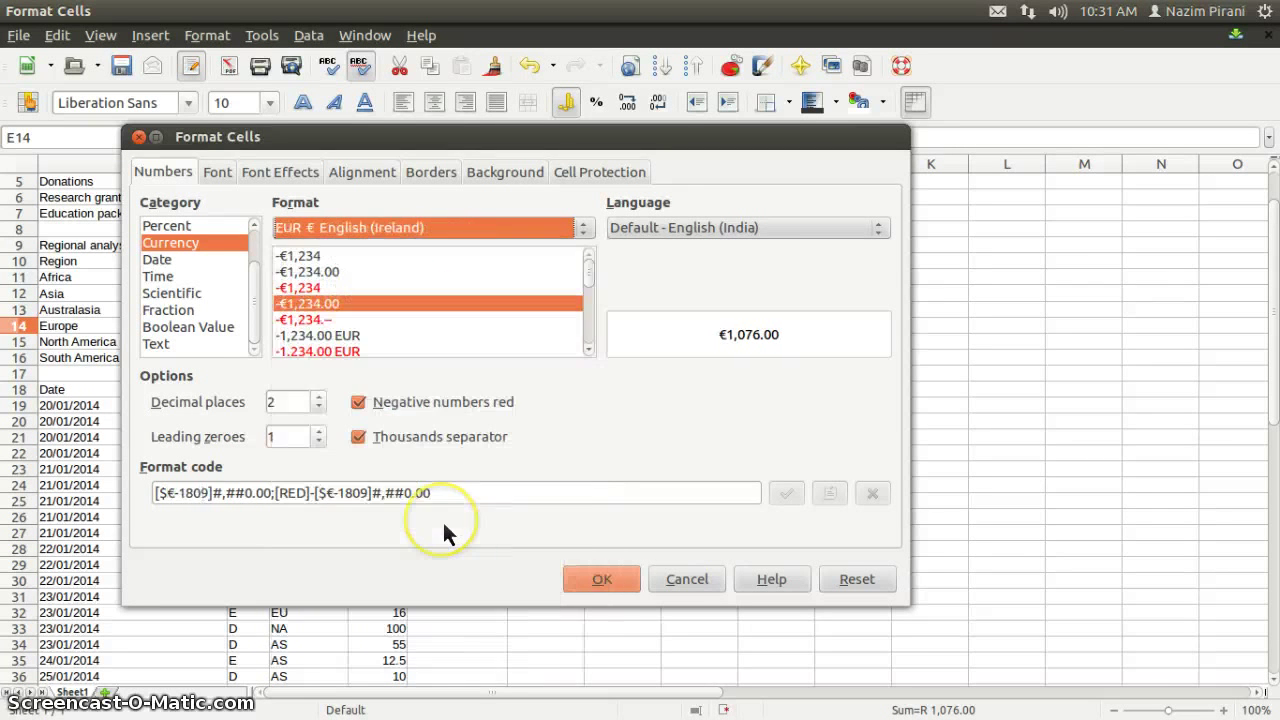
{"action": "left_click", "coordinate": [588, 579]}
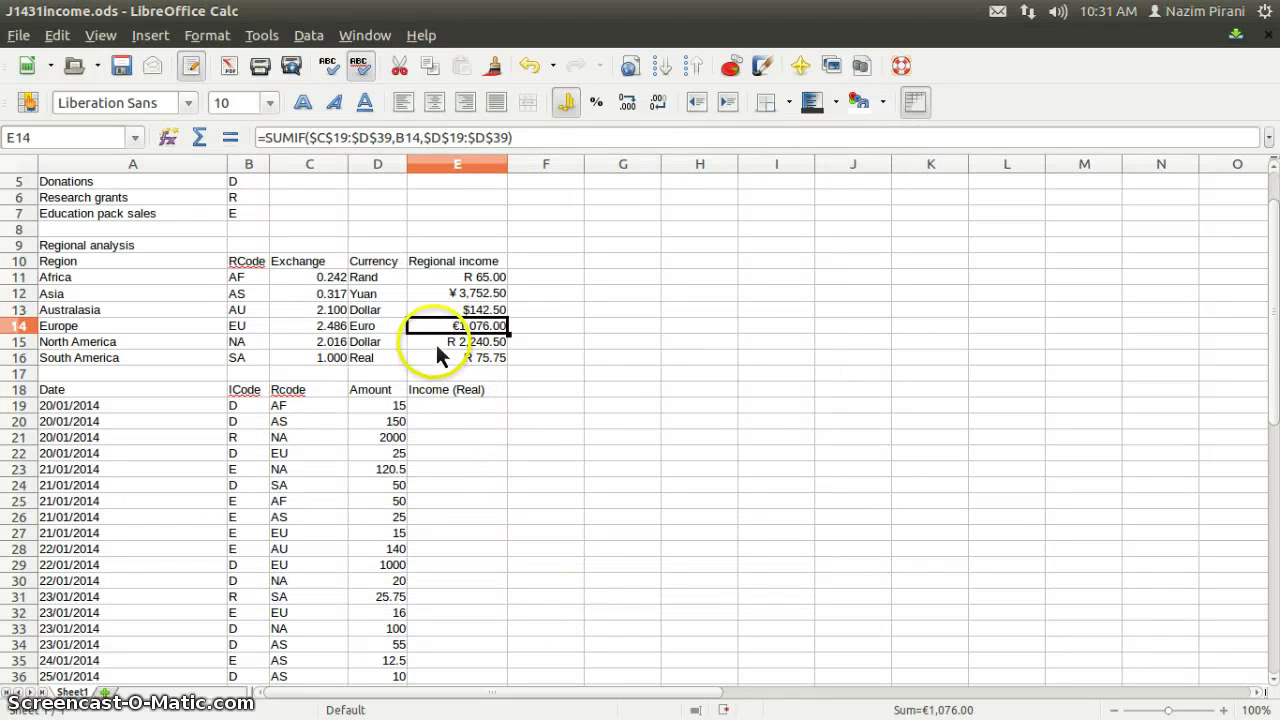
Format the North America regional income in E15 with the currency format USD $ English (USA)
{"action": "left_click", "coordinate": [415, 342]}
{"action": "left_click", "coordinate": [386, 341]}
{"action": "left_click", "coordinate": [116, 343]}
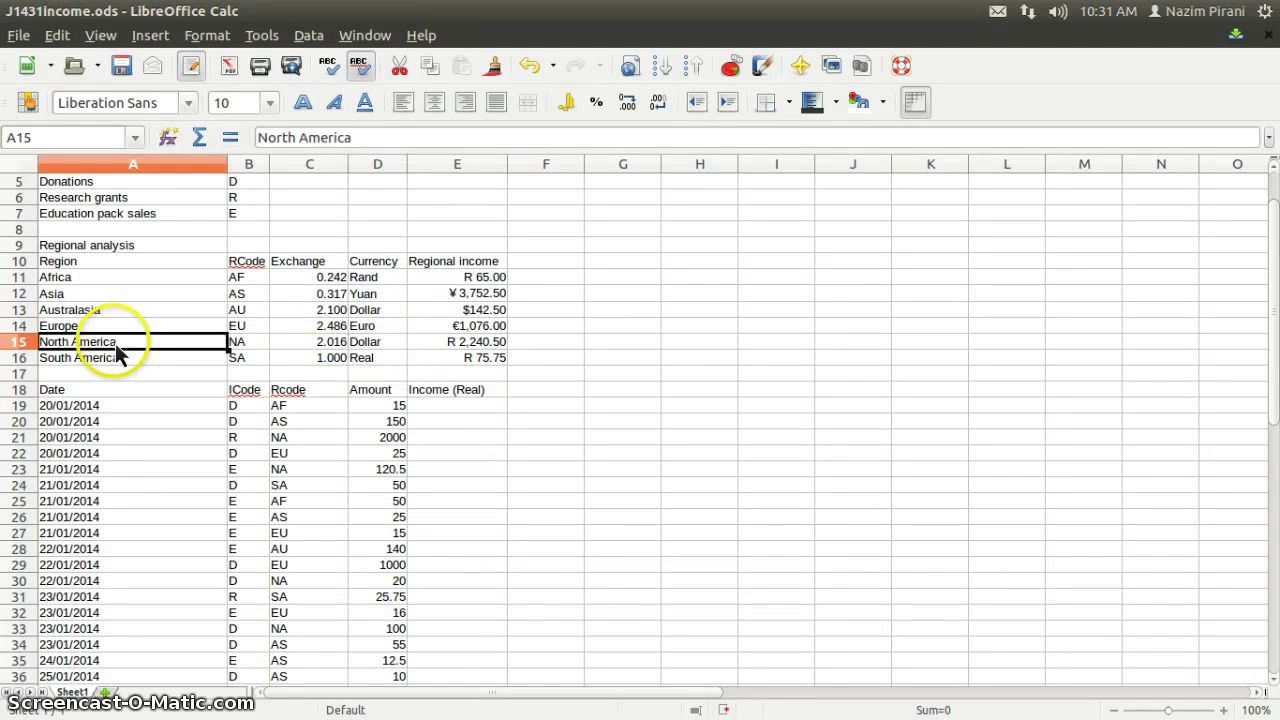
{"action": "left_click", "coordinate": [424, 340]}
{"action": "right_click", "coordinate": [450, 350]}
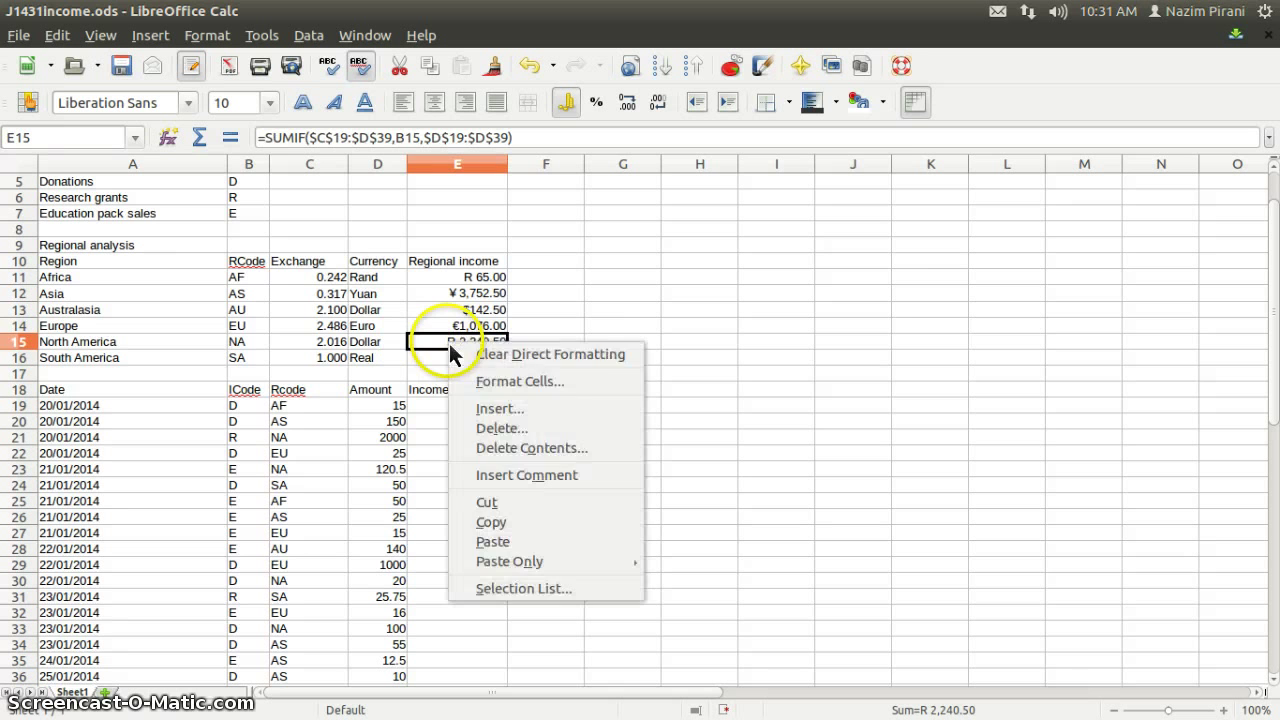
{"action": "left_click", "coordinate": [474, 380]}
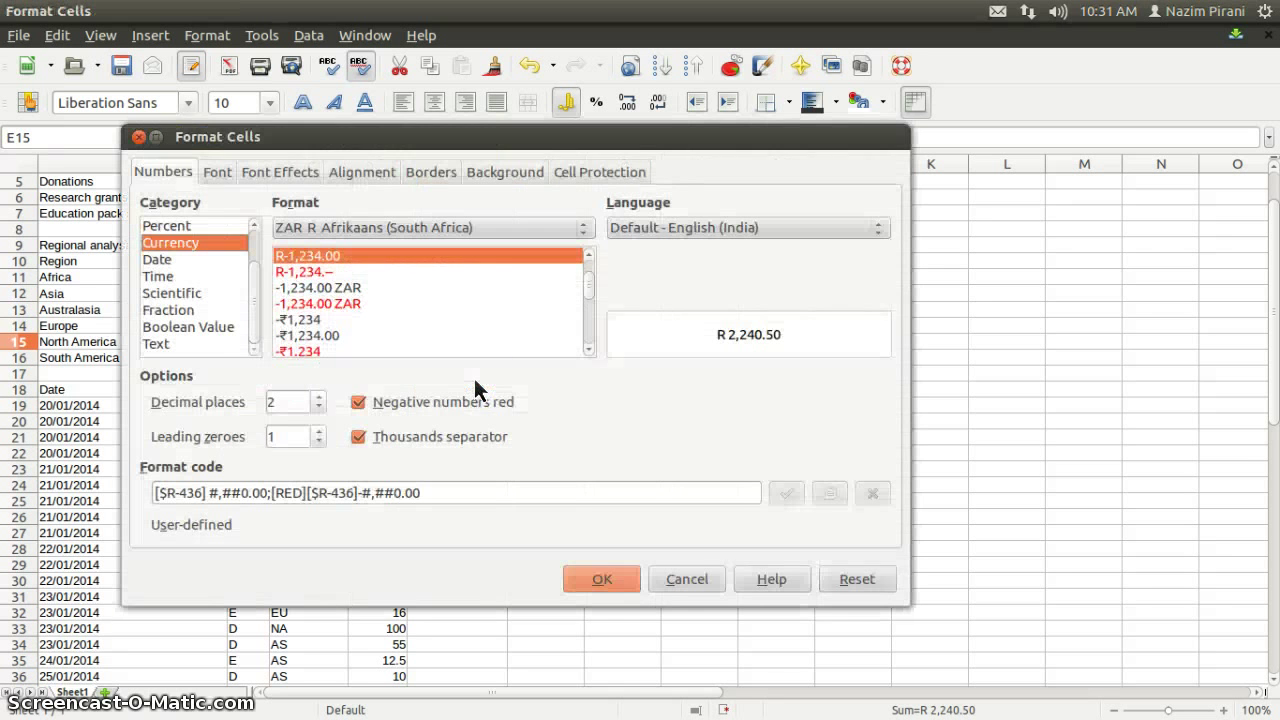
{"action": "left_click", "coordinate": [497, 262]}
{"action": "left_click", "coordinate": [501, 230]}
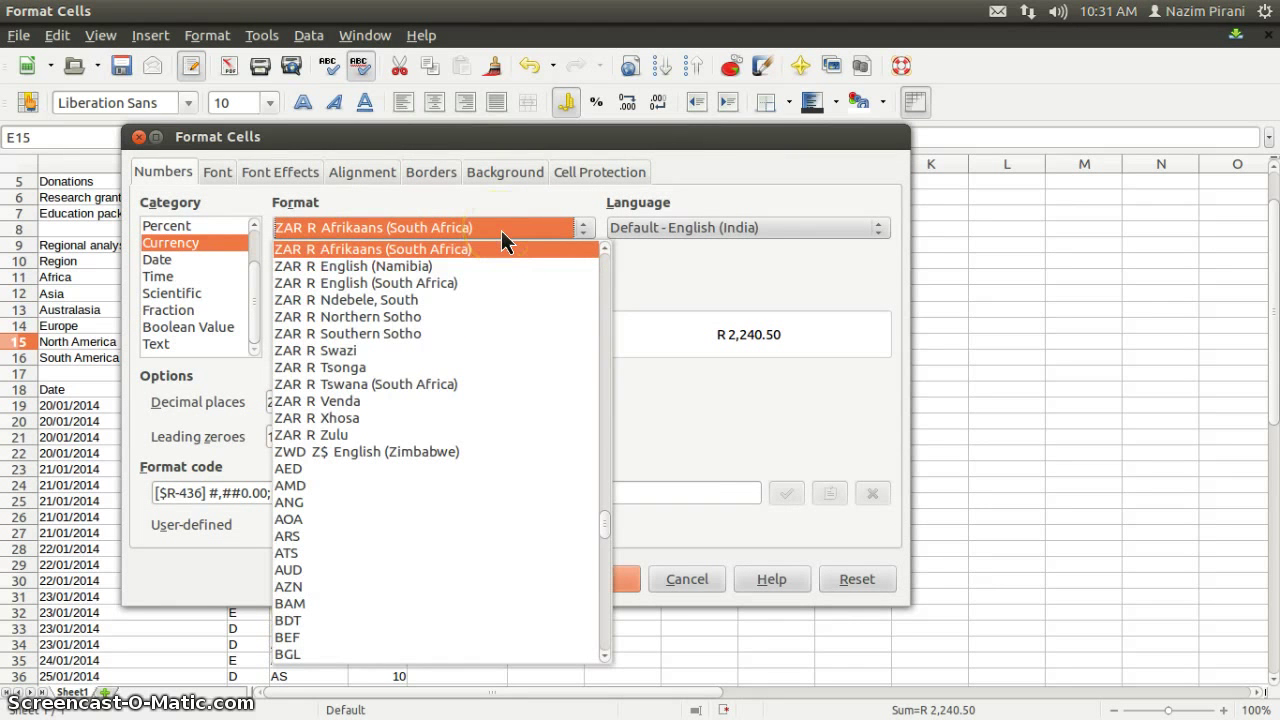
{"action": "scroll", "coordinate": [539, 342], "scroll_direction": "up", "scroll_amount": 7}
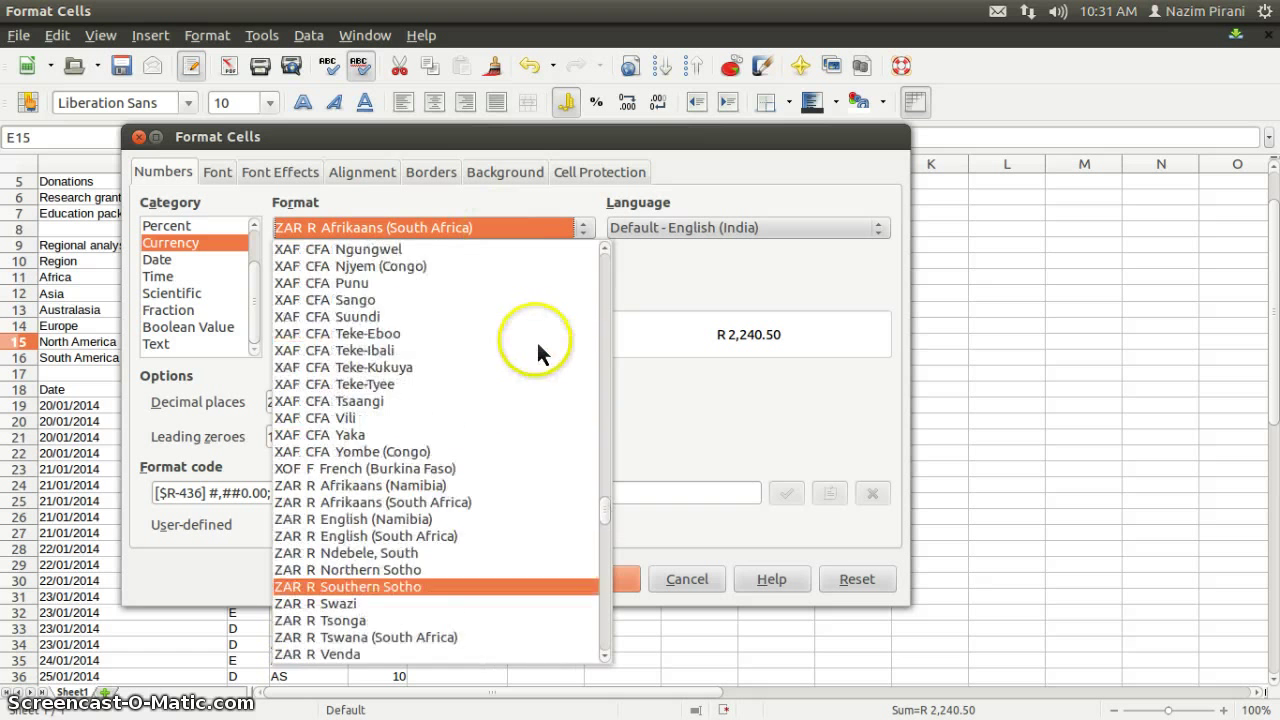
{"action": "scroll", "coordinate": [449, 335], "scroll_direction": "up", "scroll_amount": 6}
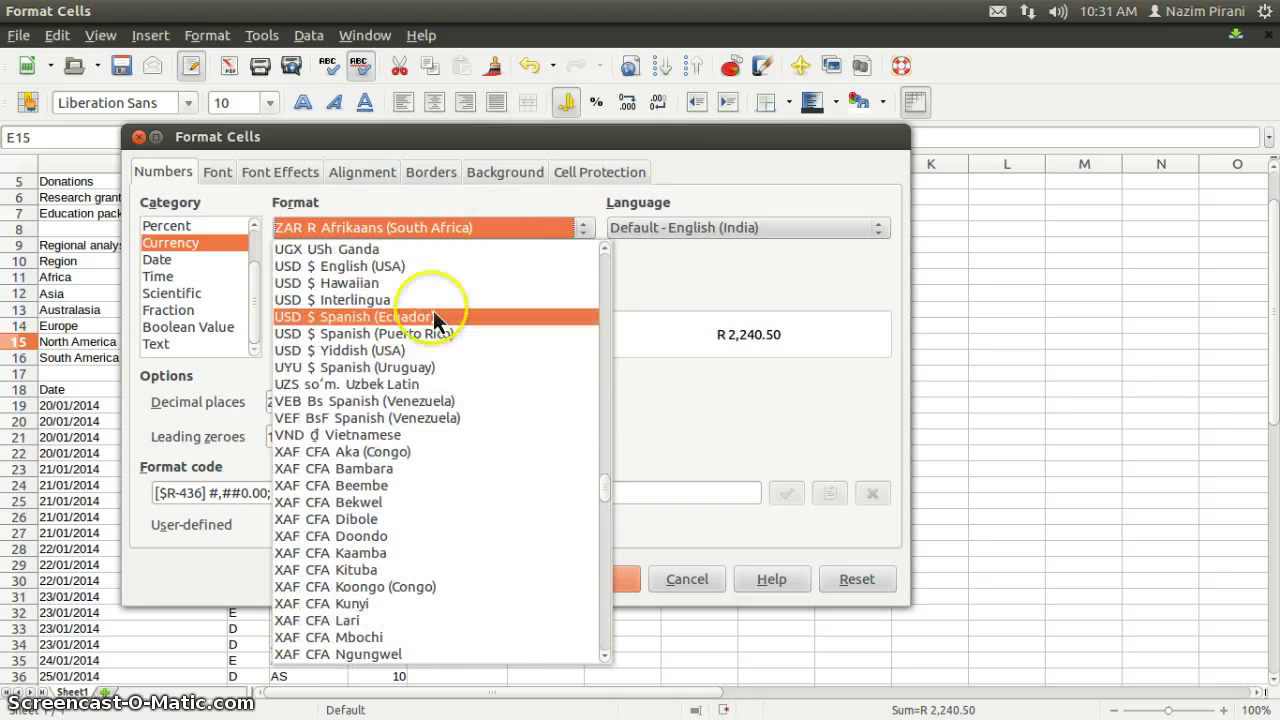
{"action": "left_click", "coordinate": [418, 268]}
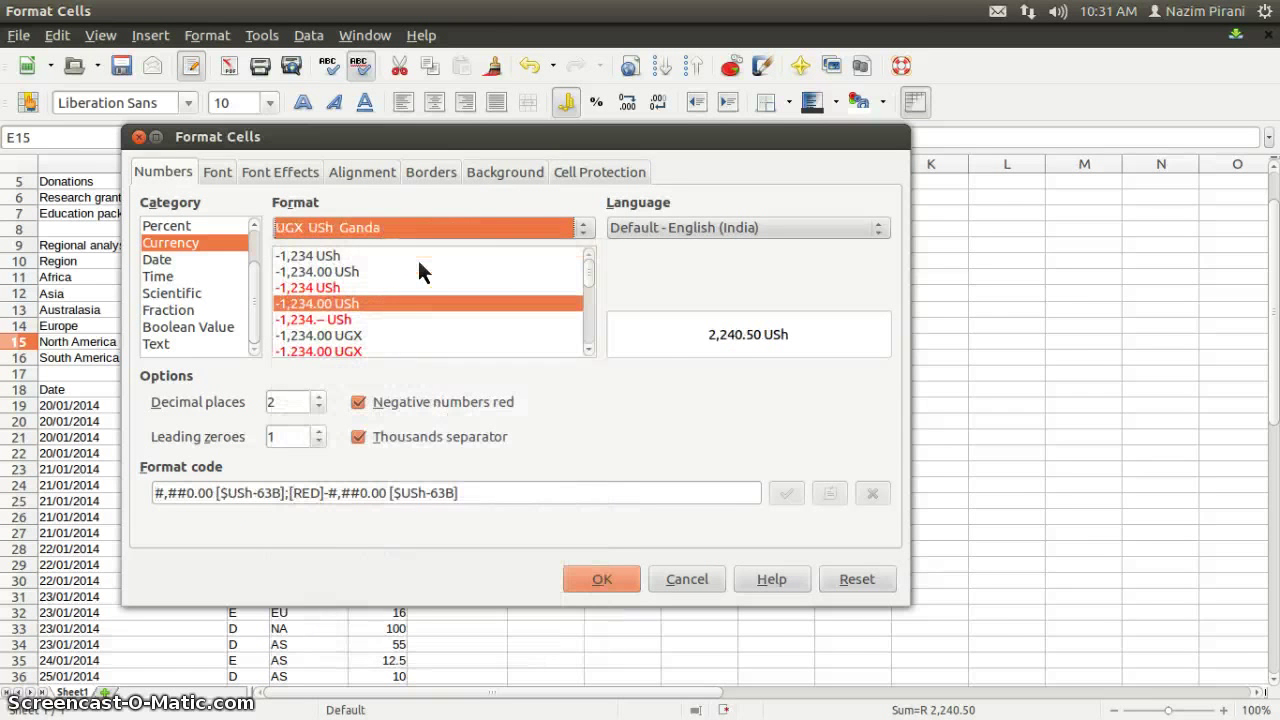
{"action": "left_click", "coordinate": [471, 230]}
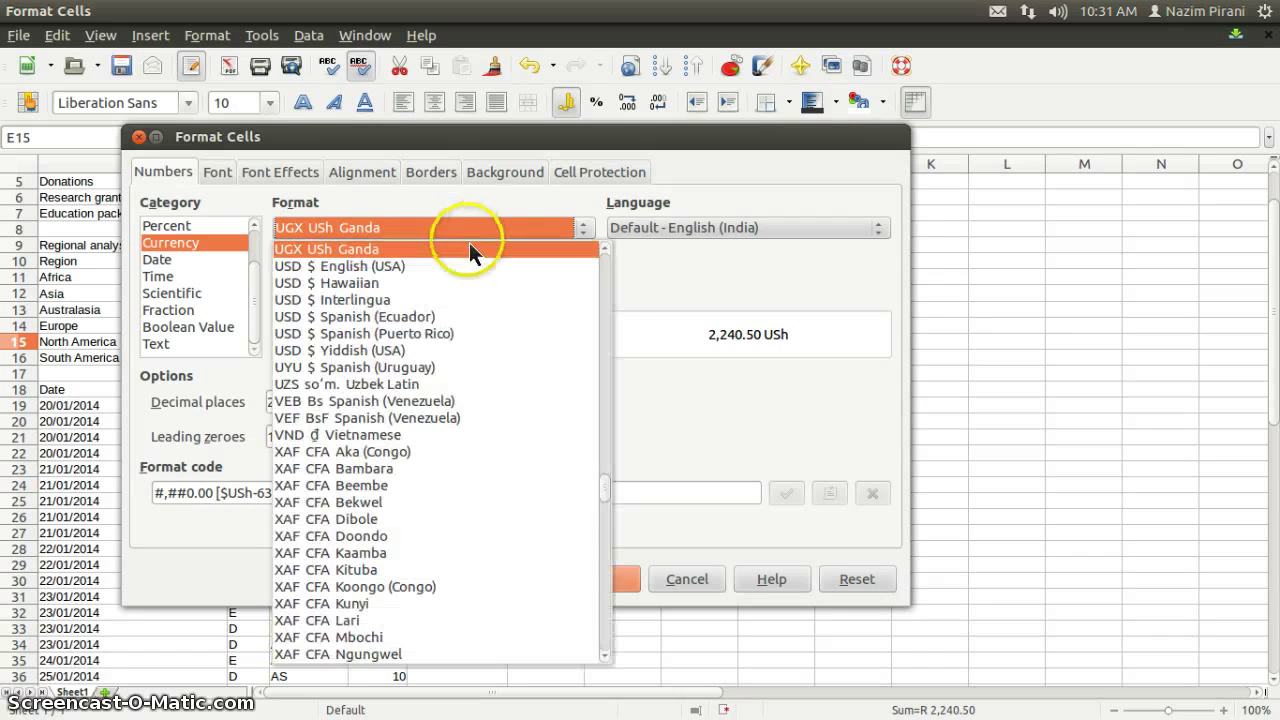
{"action": "left_click", "coordinate": [412, 268]}
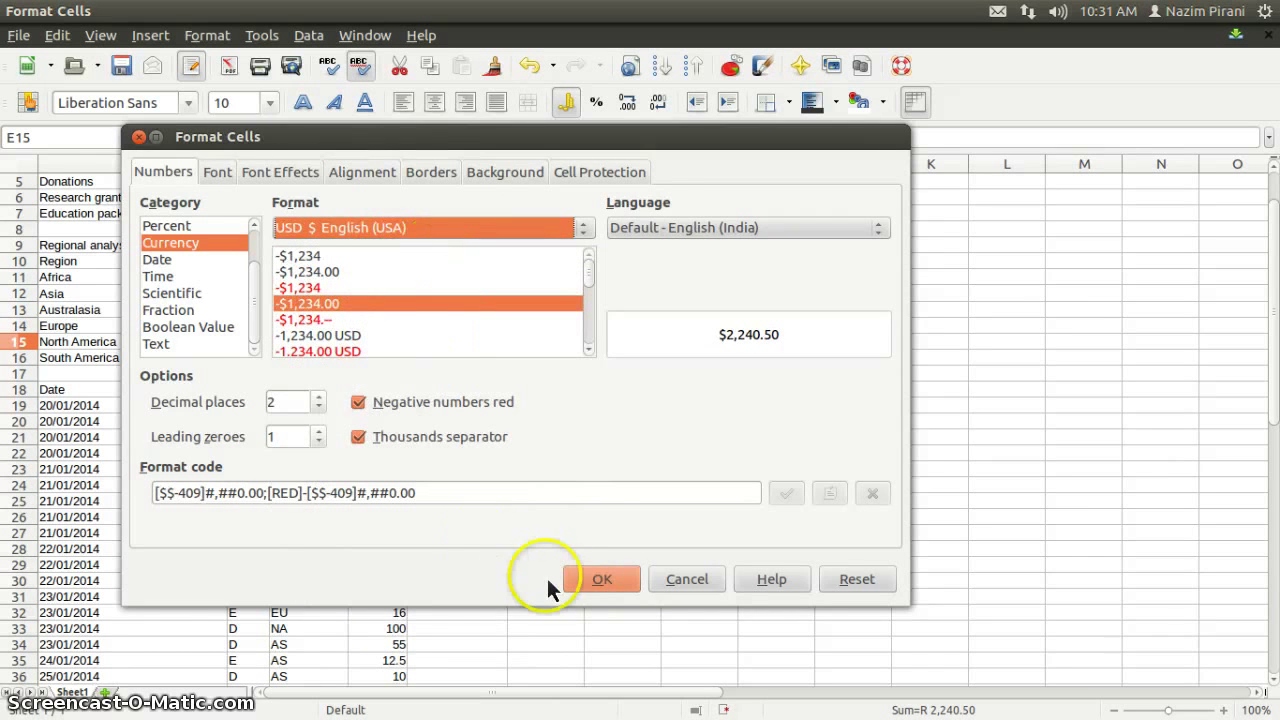
{"action": "left_click", "coordinate": [598, 579]}
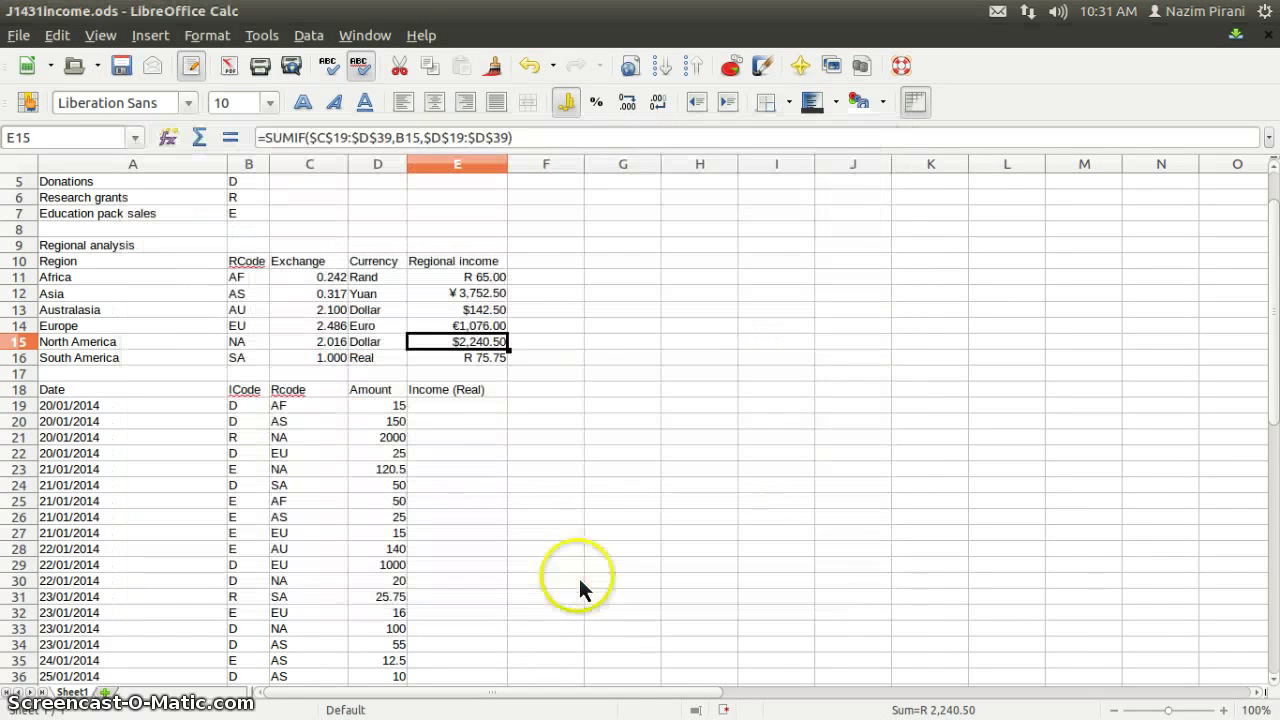
Format the South America regional income in E16 with the currency format BRL R$ Portuguese (Brazil) and save the spreadsheet
{"action": "left_click", "coordinate": [450, 360]}
{"action": "left_click", "coordinate": [384, 358]}
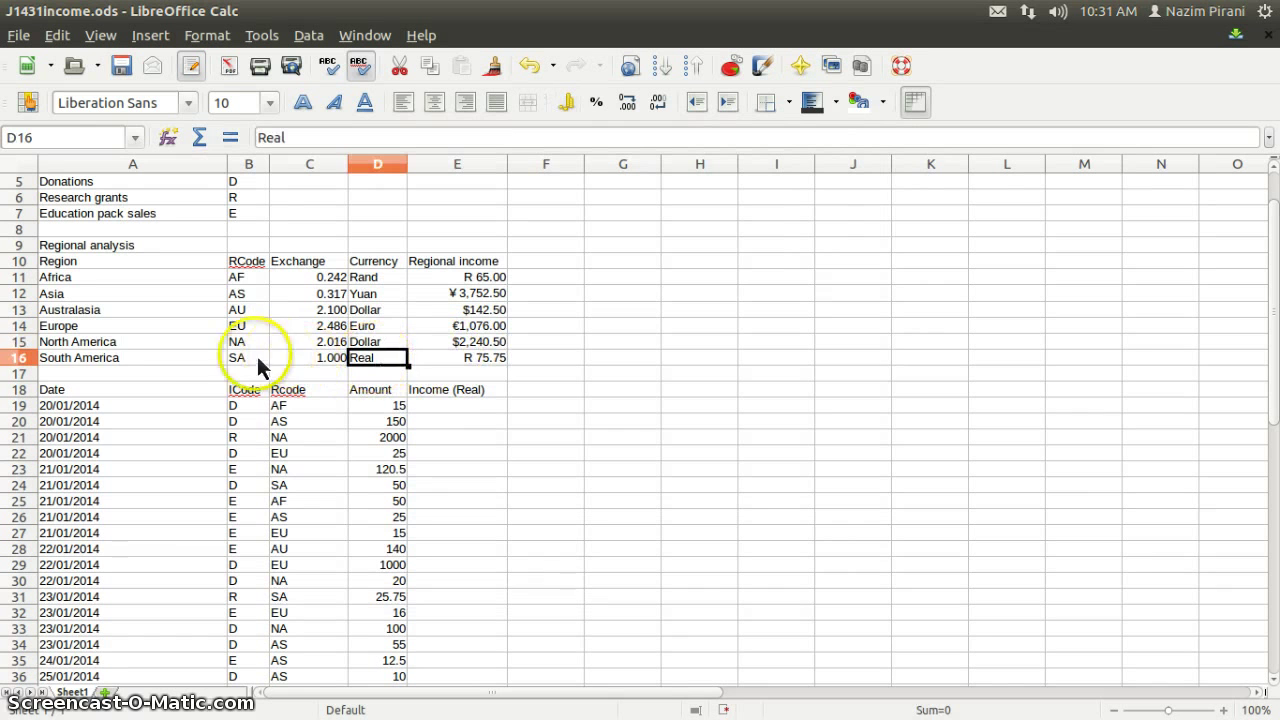
{"action": "left_click", "coordinate": [134, 362]}
{"action": "left_click", "coordinate": [371, 360]}
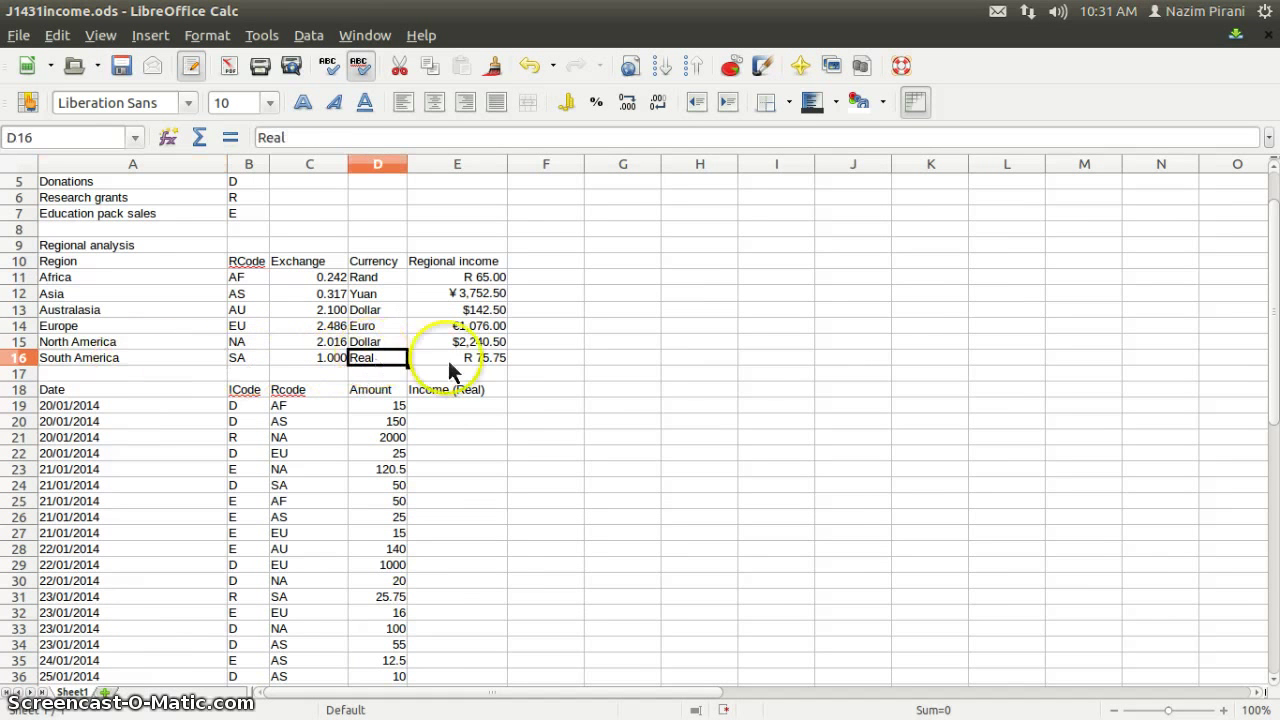
{"action": "left_click", "coordinate": [465, 362]}
{"action": "right_click", "coordinate": [466, 366]}
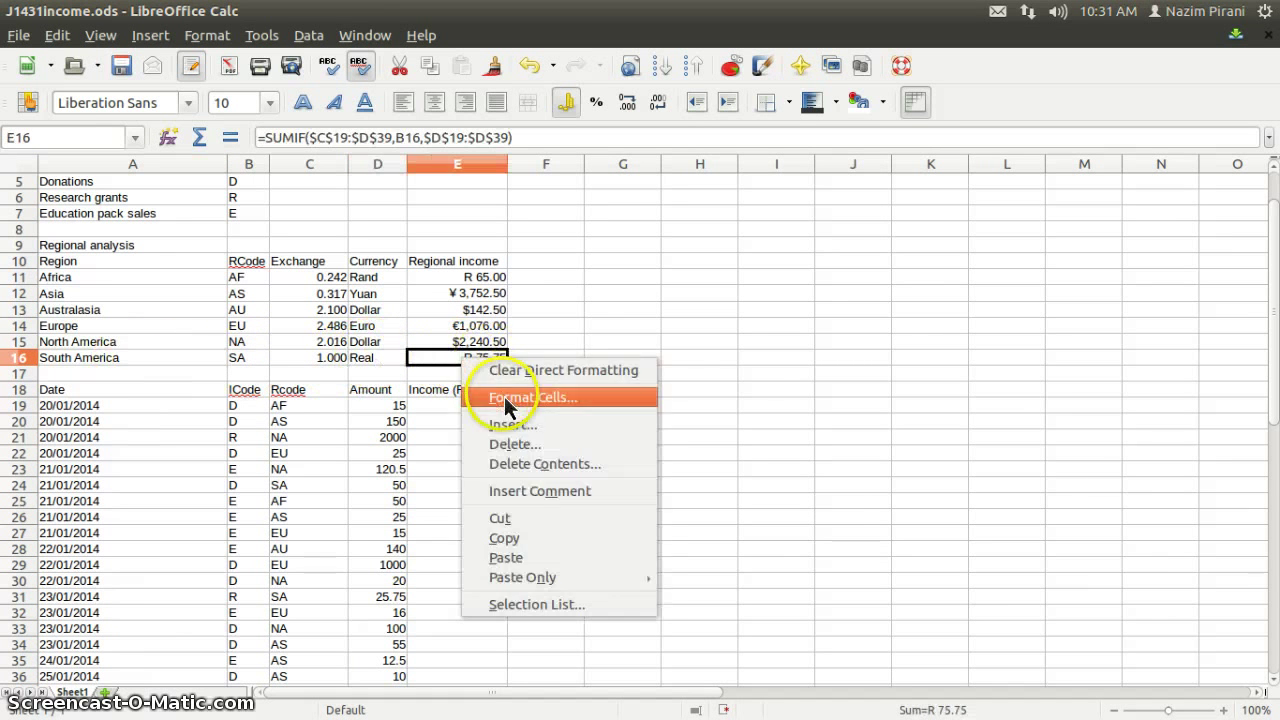
{"action": "left_click", "coordinate": [505, 404]}
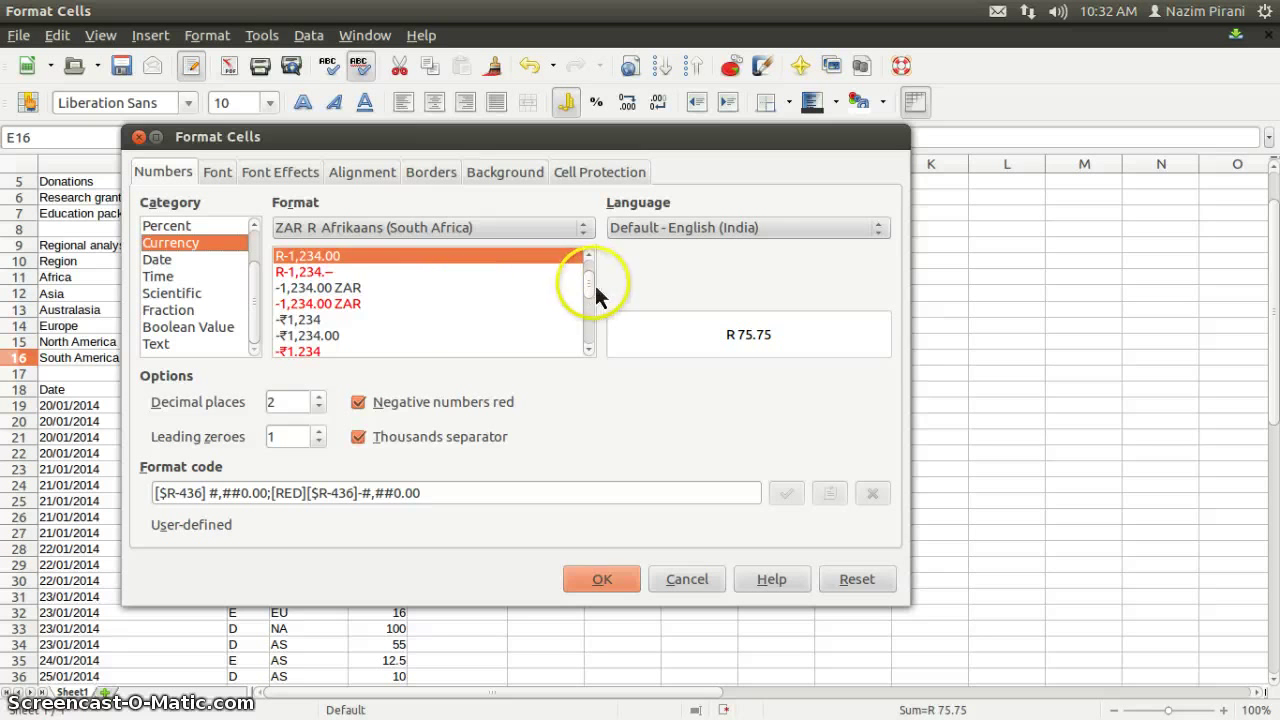
{"action": "left_click", "coordinate": [545, 230]}
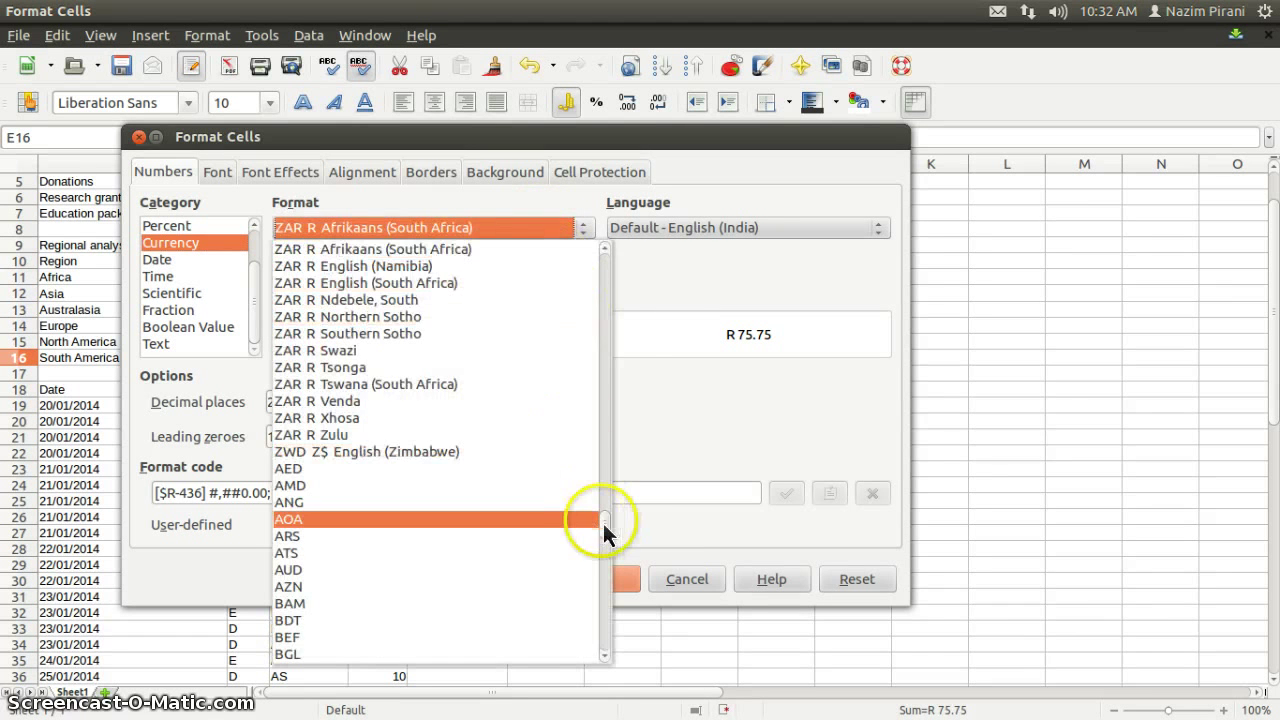
{"action": "left_click_drag", "start_coordinate": [608, 530], "coordinate": [594, 266]}
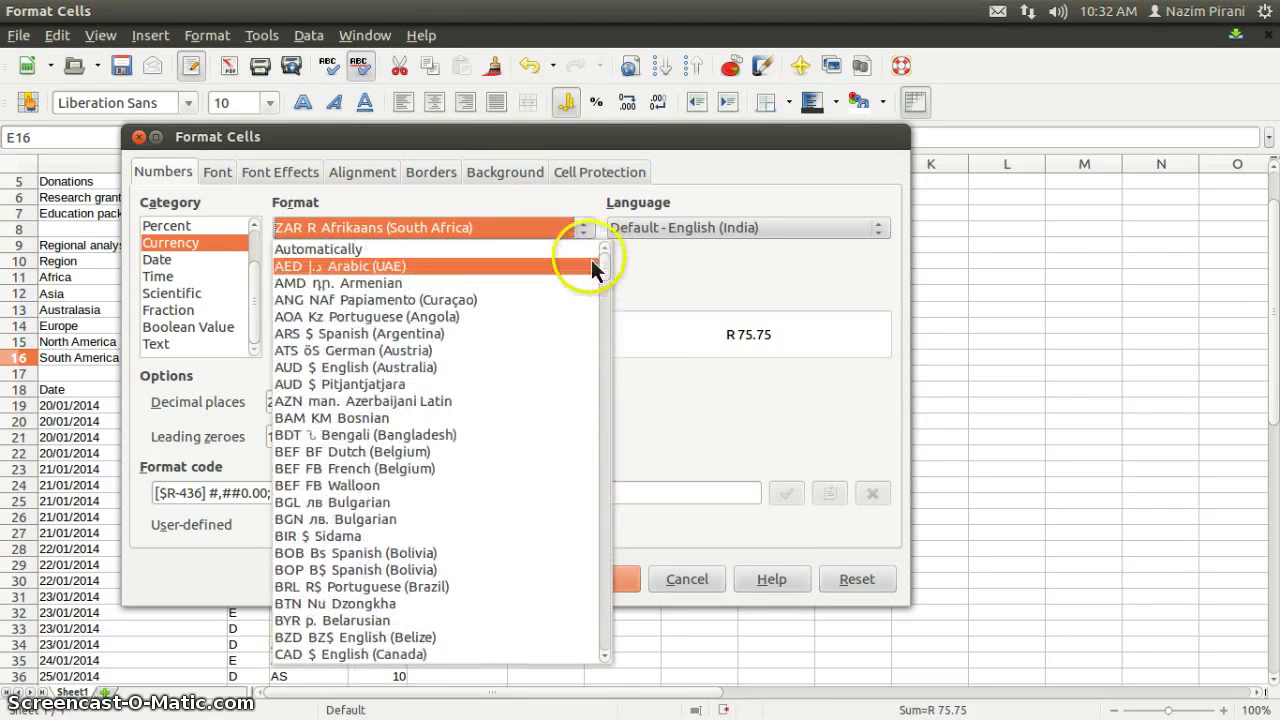
{"action": "scroll", "coordinate": [373, 432], "scroll_direction": "down", "scroll_amount": 1}
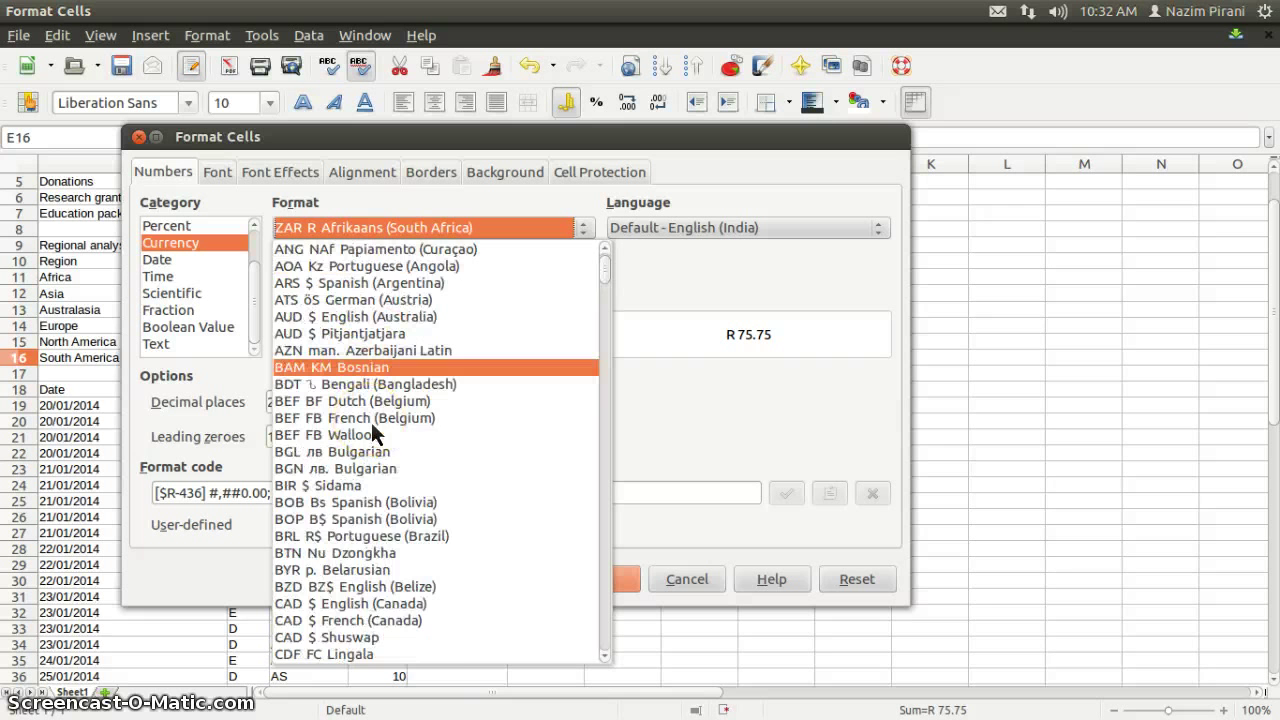
{"action": "scroll", "coordinate": [373, 432], "scroll_direction": "down", "scroll_amount": 3}
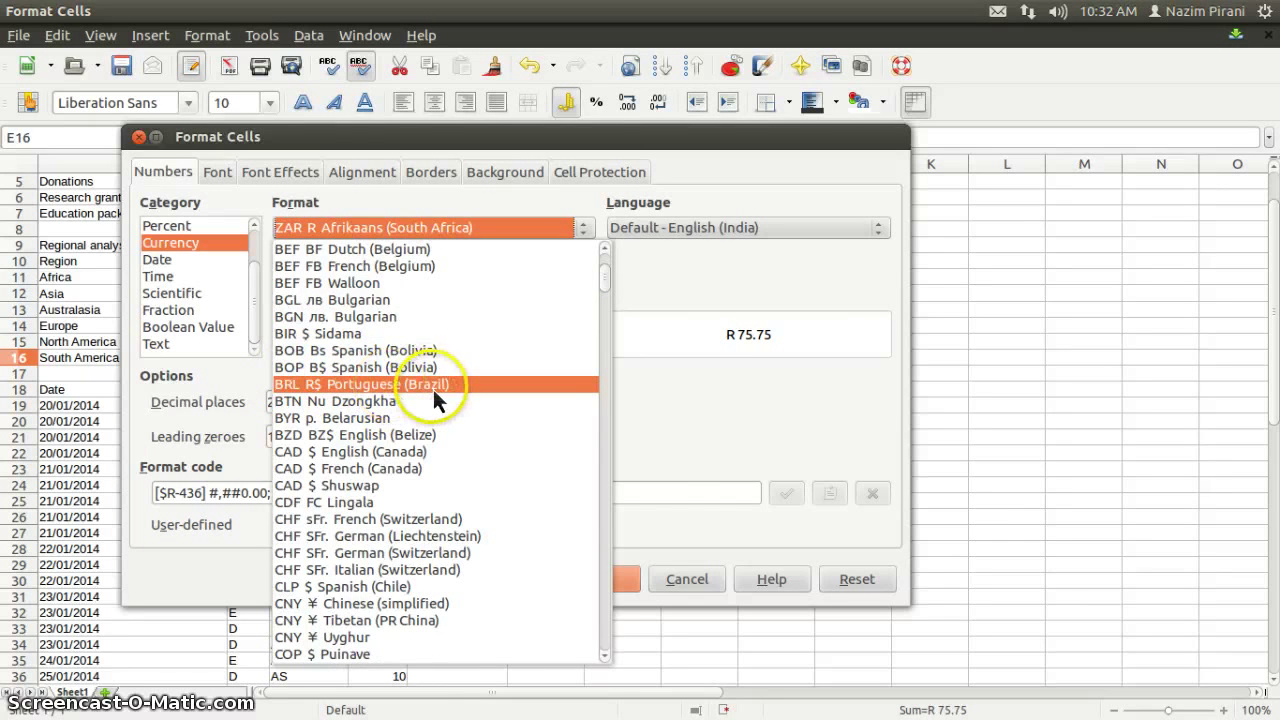
{"action": "left_click", "coordinate": [431, 386]}
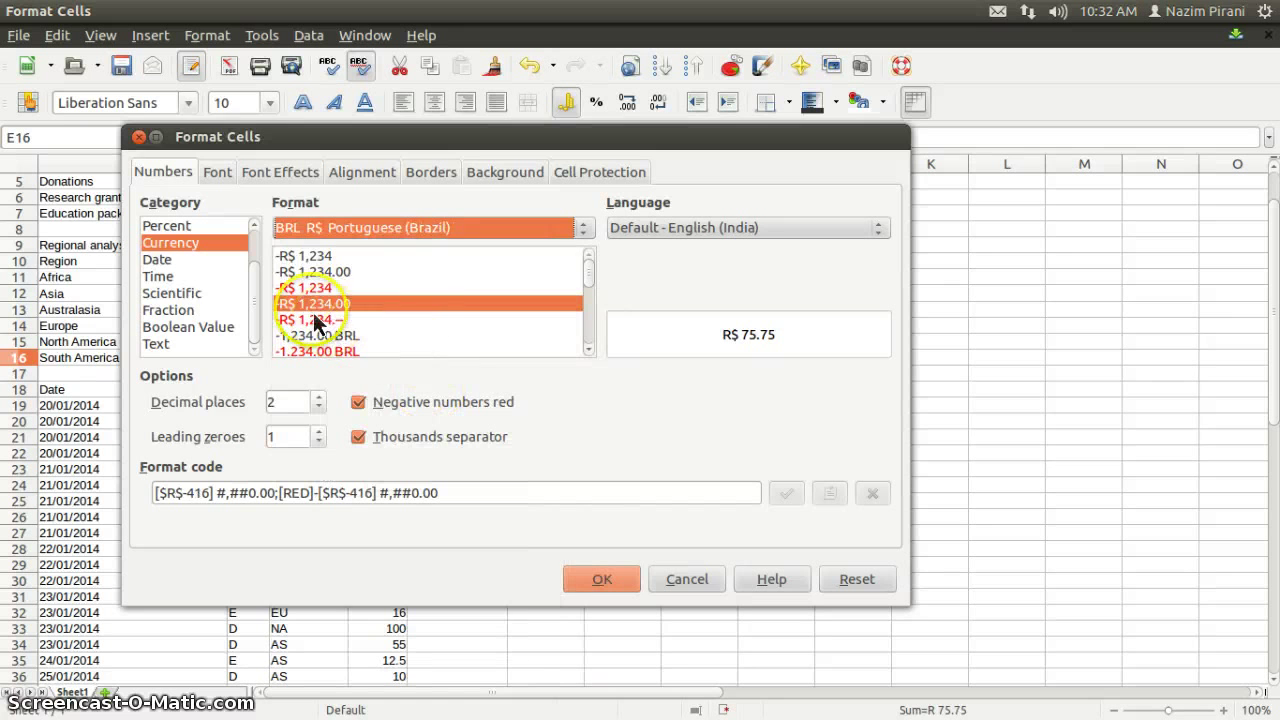
{"action": "left_click", "coordinate": [596, 580]}
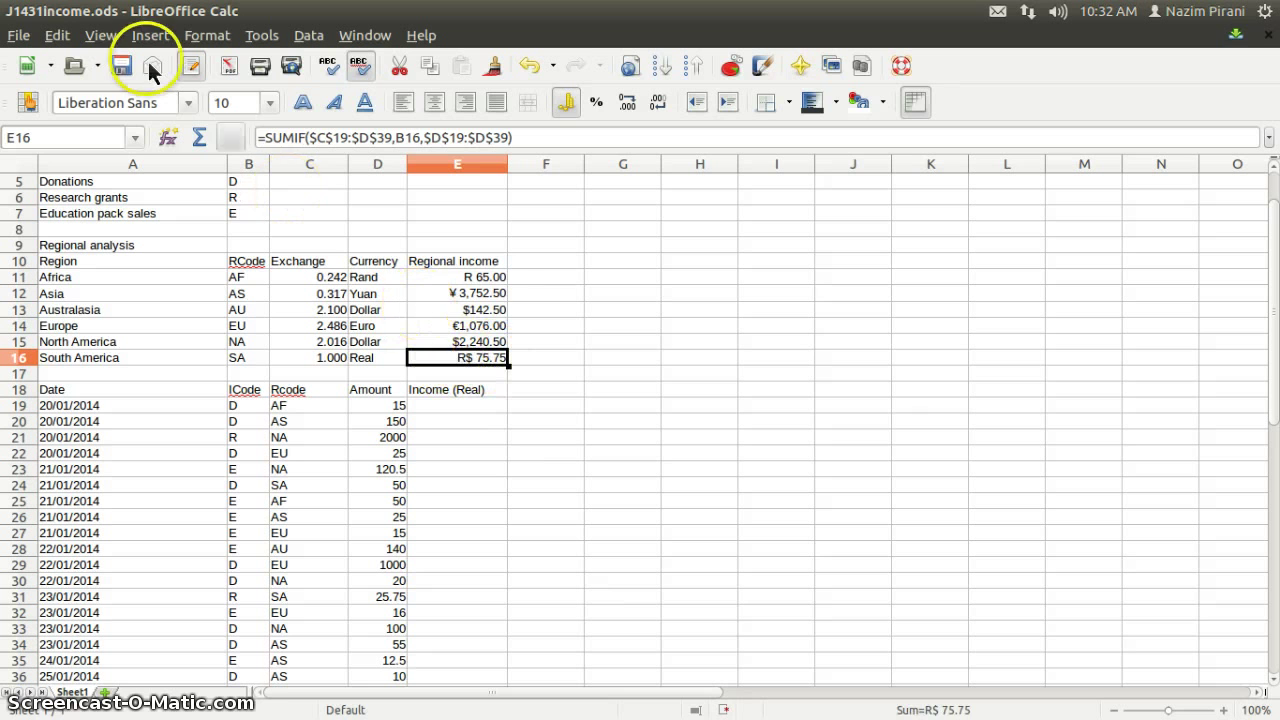
{"action": "left_click", "coordinate": [118, 70]}
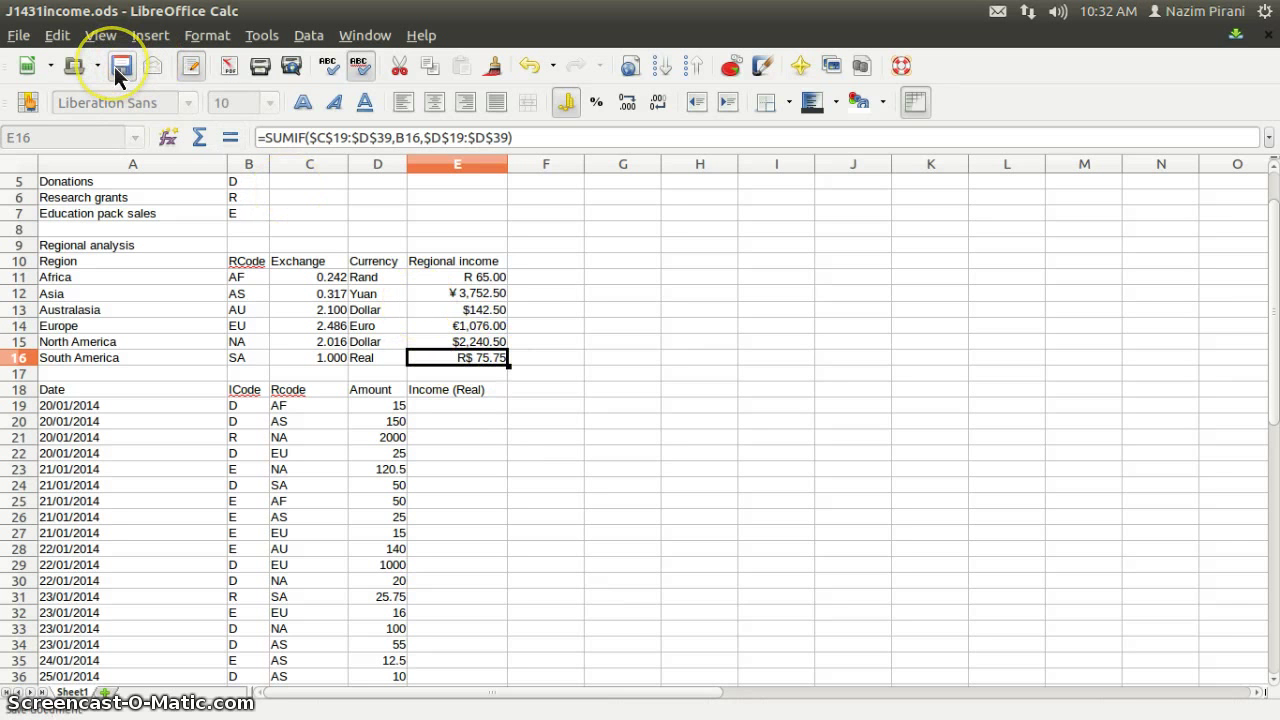
Remove the absolute references from the first range of the SUMIF formula in E11 so it reads C19:D39
{"action": "left_click", "coordinate": [440, 280]}
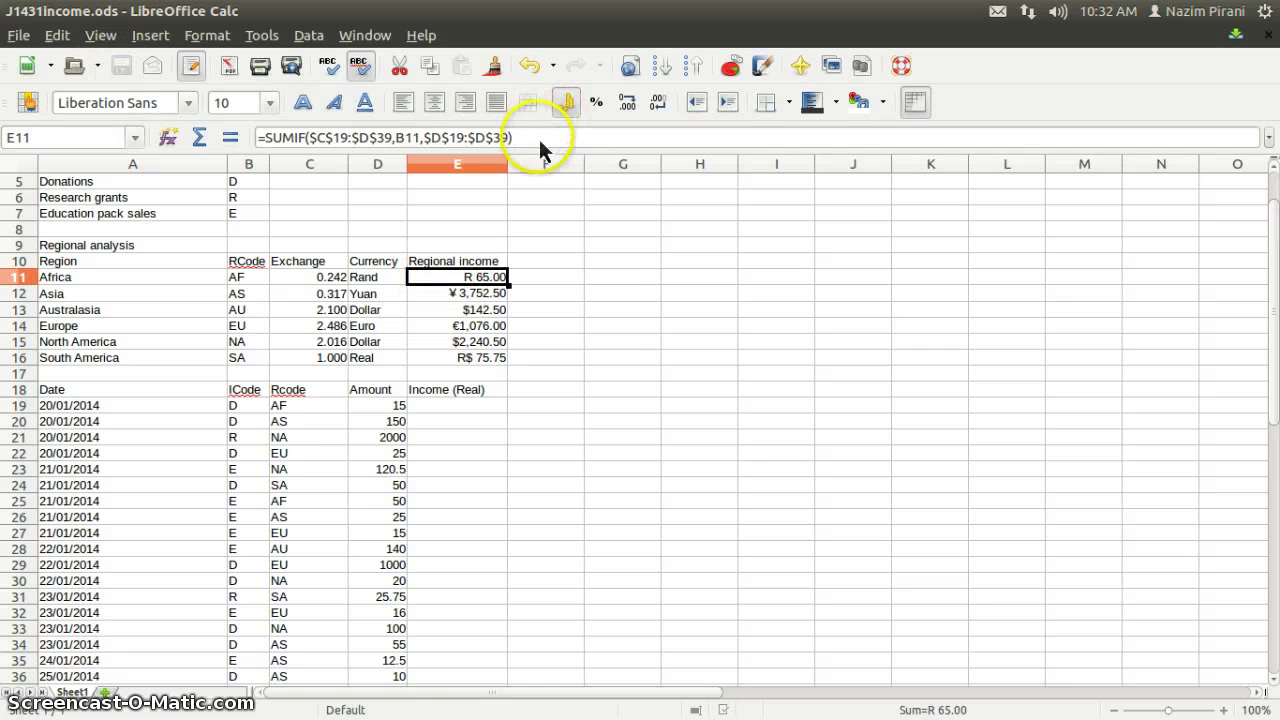
{"action": "left_click_drag", "start_coordinate": [512, 137], "coordinate": [316, 147]}
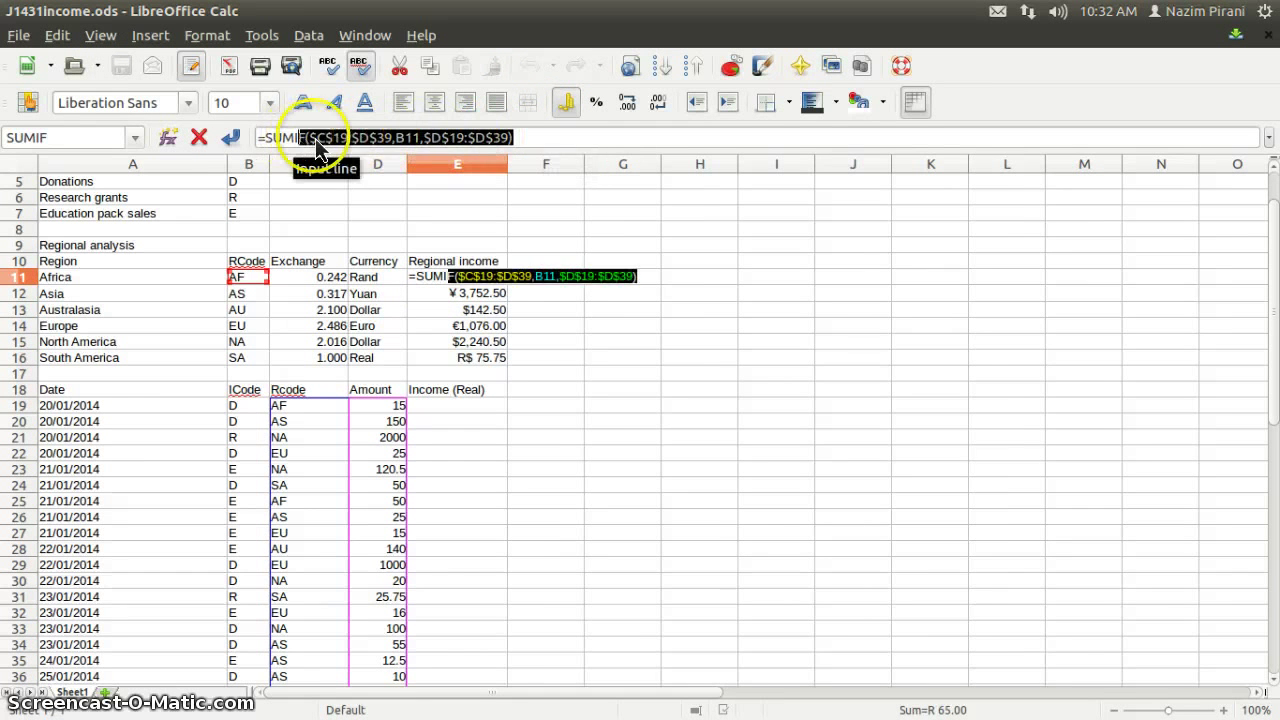
{"action": "left_click", "coordinate": [316, 145]}
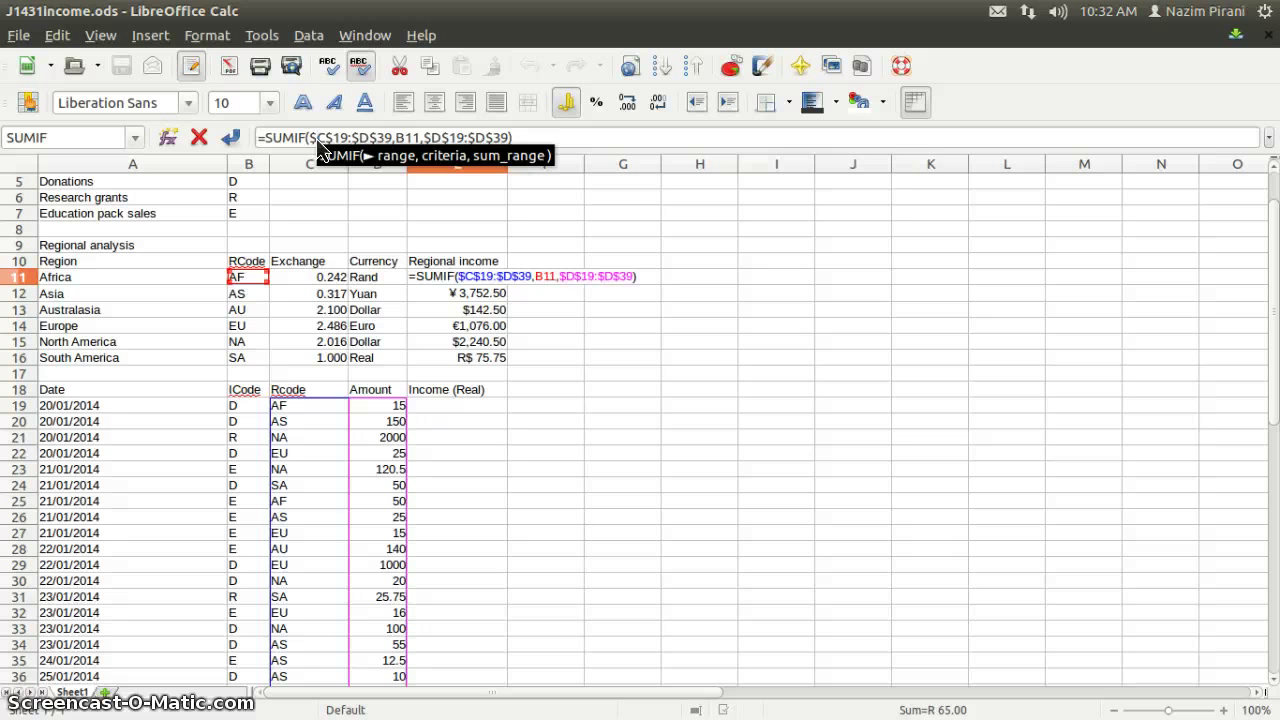
{"action": "key", "text": "BackSpace"}
{"action": "key", "text": "Right"}
{"action": "key", "text": "Right"}
{"action": "key", "text": "Right"}
{"action": "key", "text": "Right"}
{"action": "key", "text": "Right"}
{"action": "key", "text": "Right"}
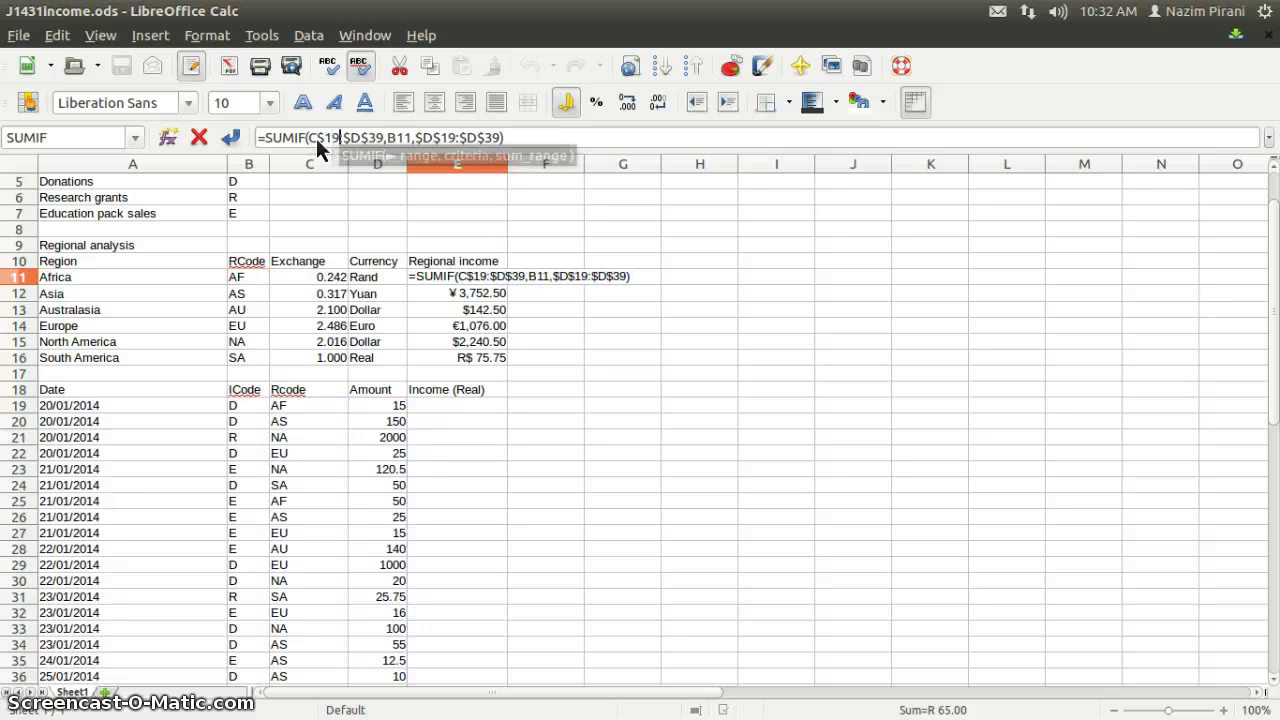
{"action": "key", "text": "BackSpace"}
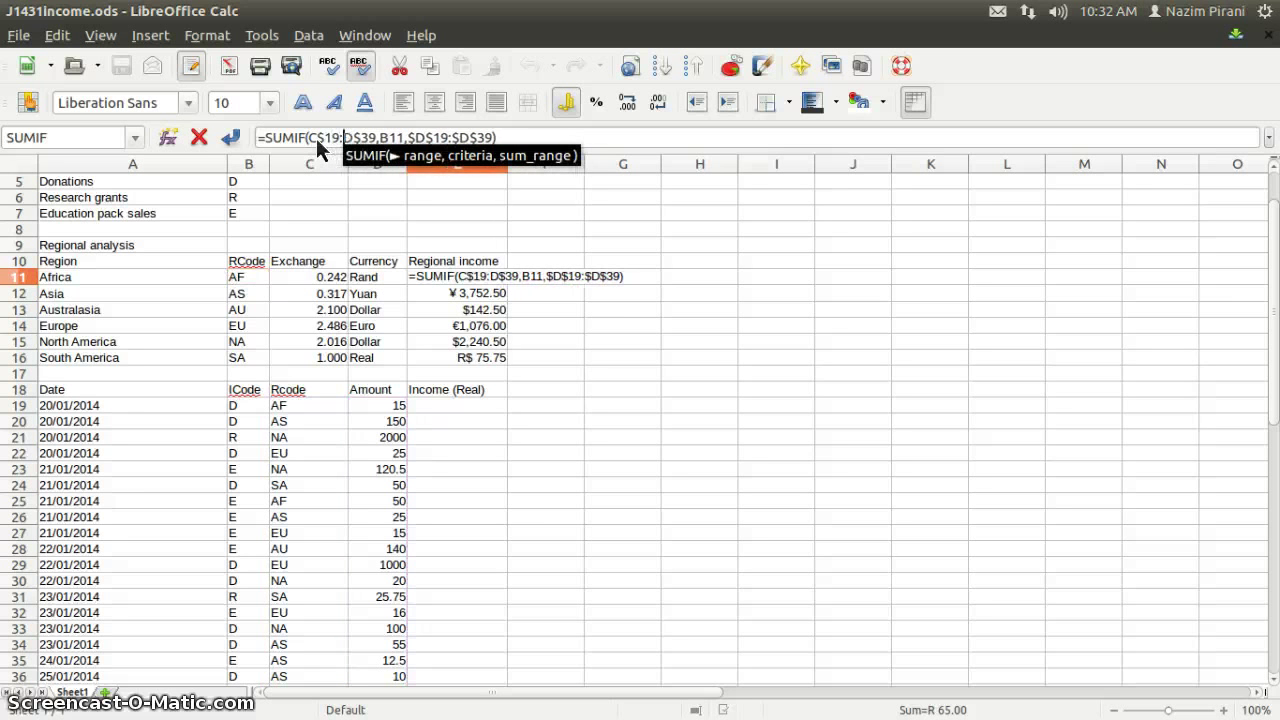
{"action": "key", "text": "Right"}
{"action": "key", "text": "Right"}
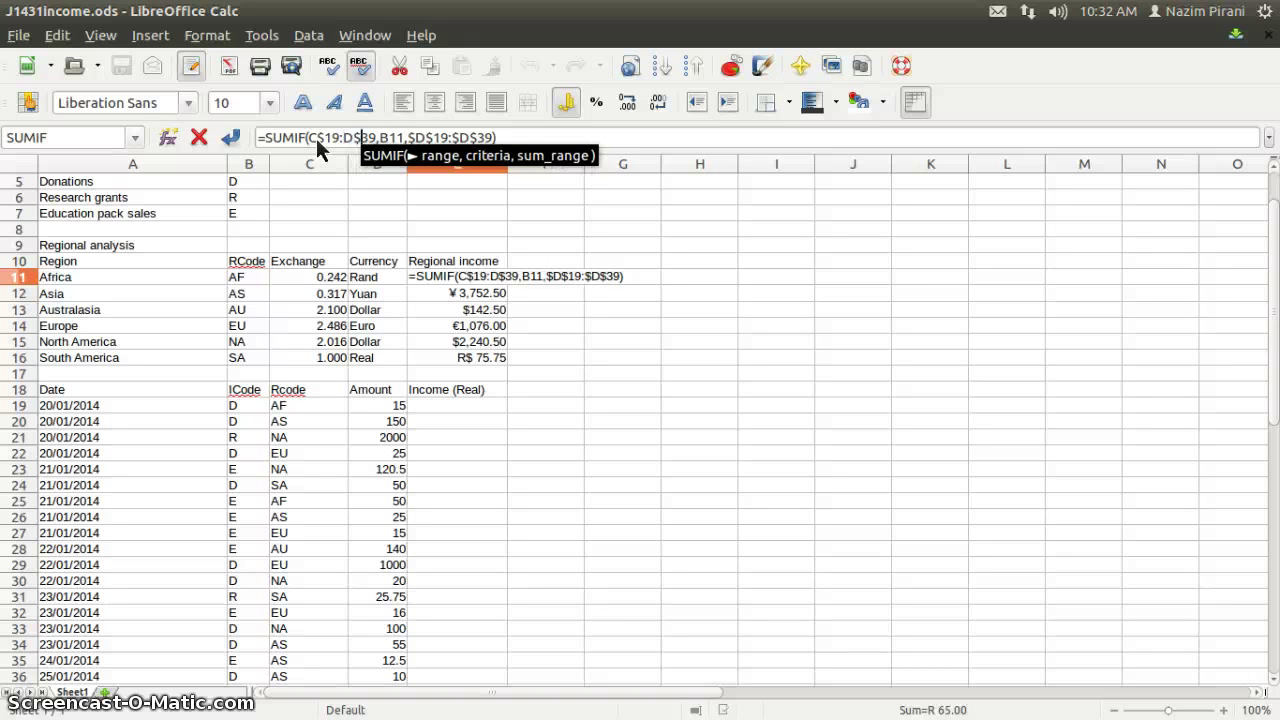
{"action": "key", "text": "BackSpace"}
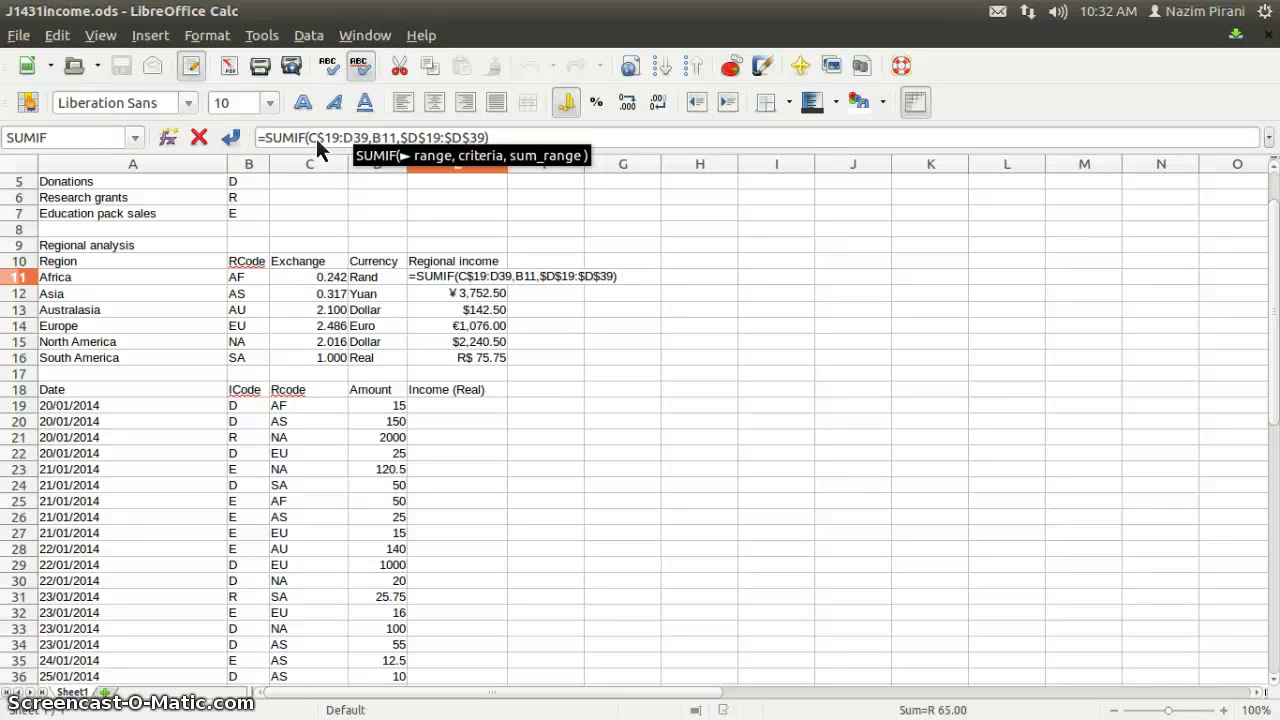
{"action": "key", "text": "Left"}
{"action": "key", "text": "Left"}
{"action": "key", "text": "Left"}
{"action": "key", "text": "Left"}
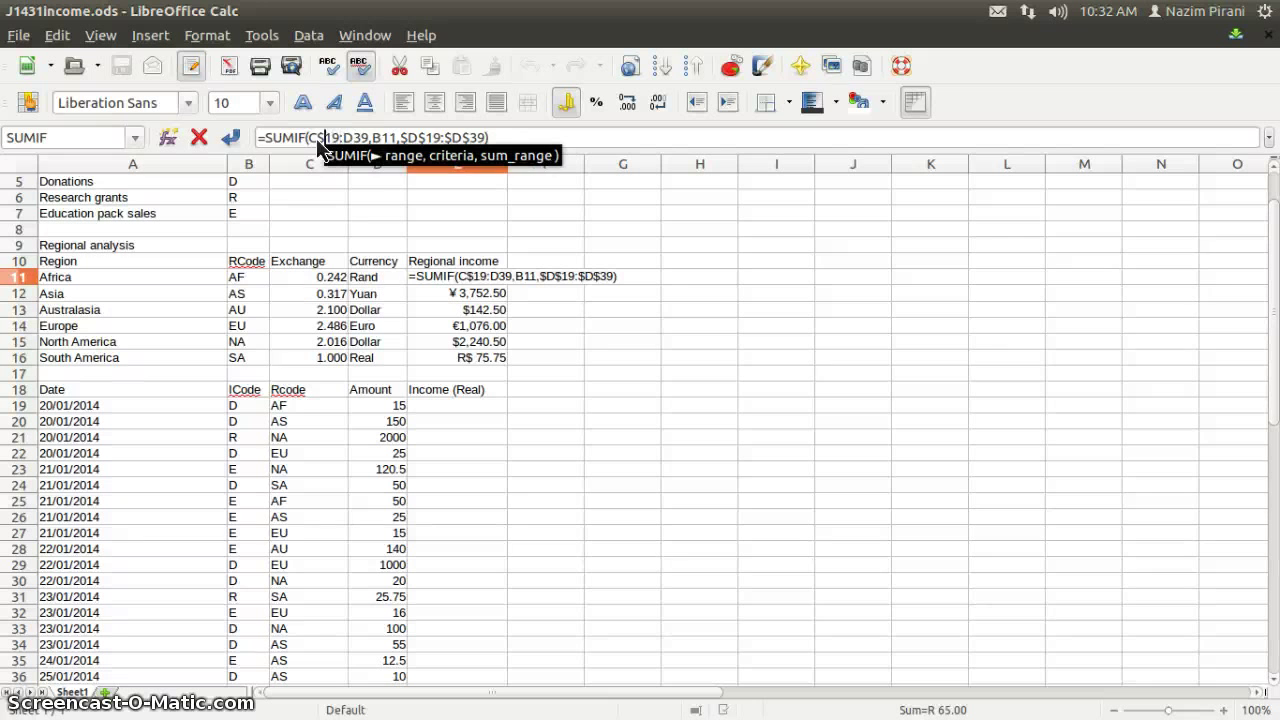
{"action": "key", "text": "BackSpace"}
Remove the absolute references from the sum range in E11, completing the formula as =SUMIF(C19:D39,B11,D19:D39)
{"action": "key", "text": "Right"}
{"action": "key", "text": "Right"}
{"action": "key", "text": "Right"}
{"action": "key", "text": "Right"}
{"action": "key", "text": "Right"}
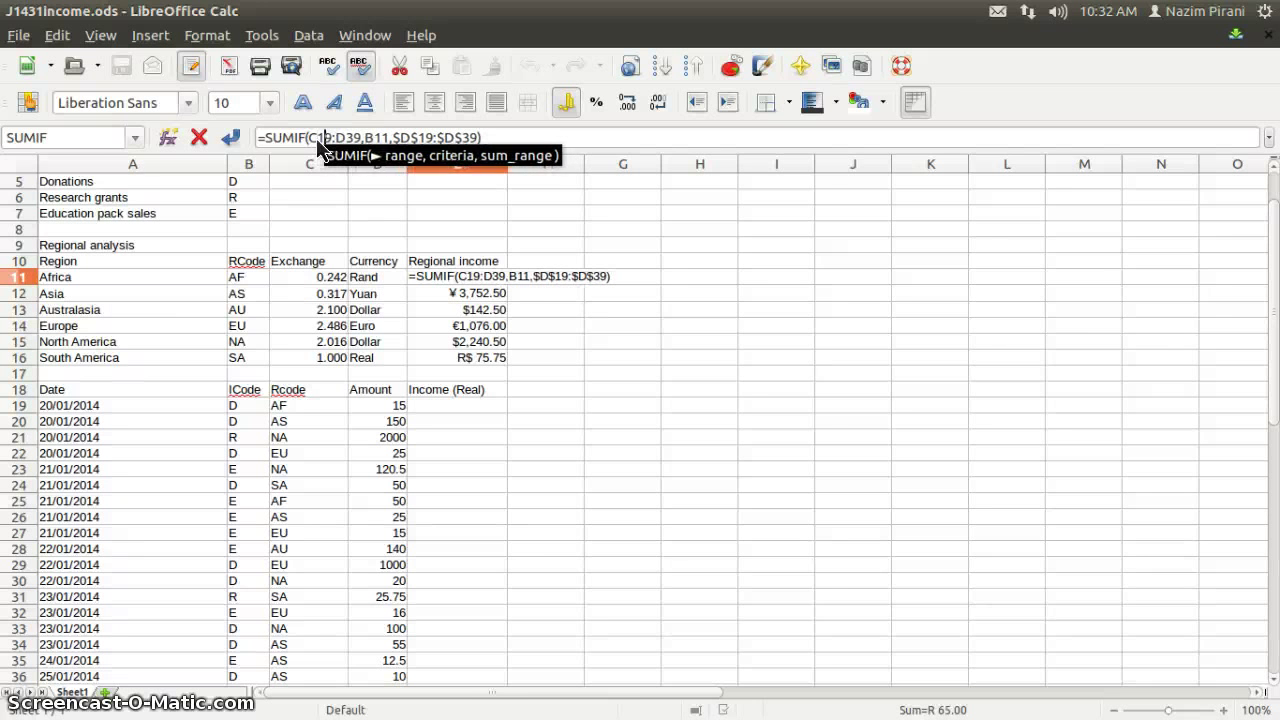
{"action": "key", "text": "Right"}
{"action": "key", "text": "Right"}
{"action": "key", "text": "Right"}
{"action": "key", "text": "Right"}
{"action": "key", "text": "Right"}
{"action": "key", "text": "Right"}
{"action": "key", "text": "Right"}
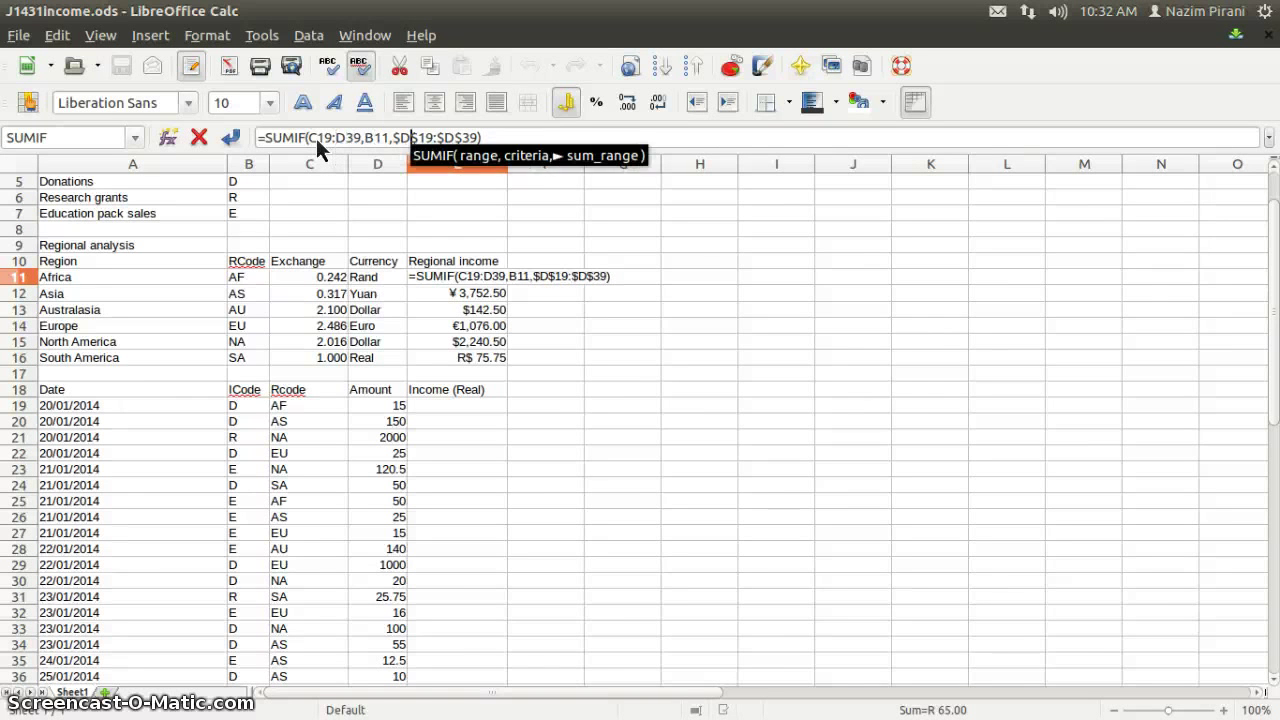
{"action": "key", "text": "BackSpace"}
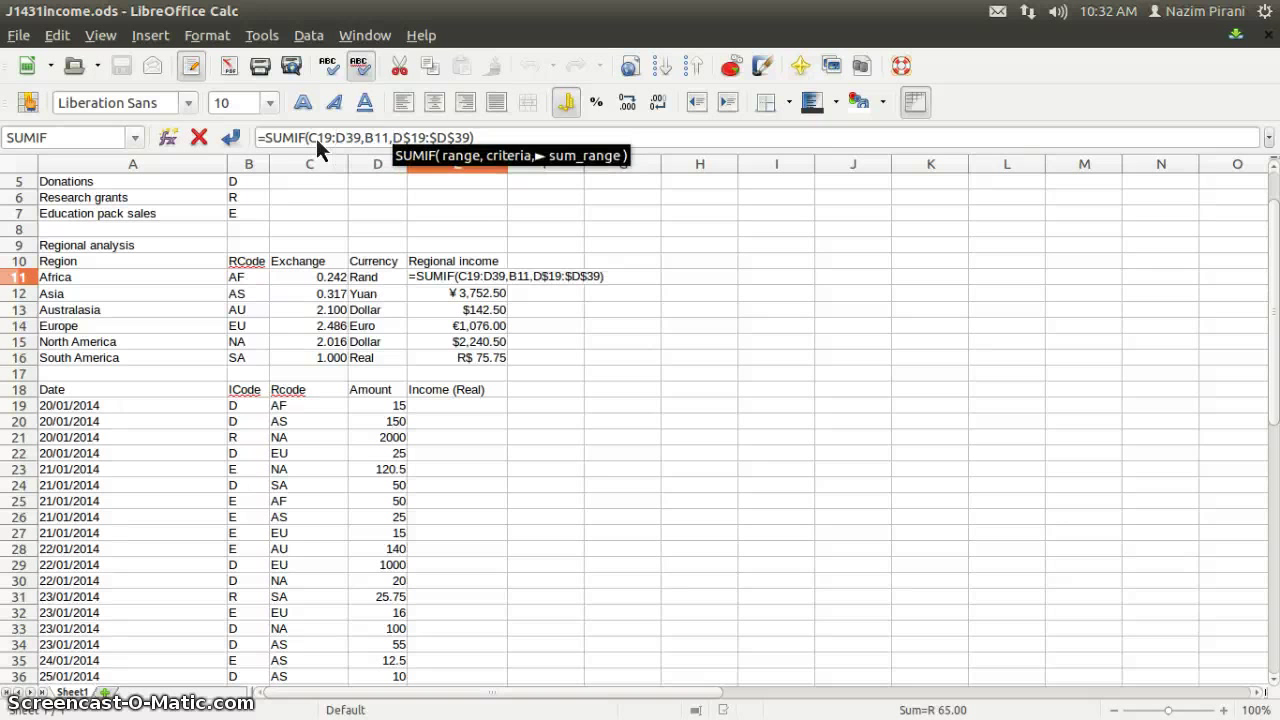
{"action": "key", "text": "Right"}
{"action": "key", "text": "Right"}
{"action": "key", "text": "BackSpace"}
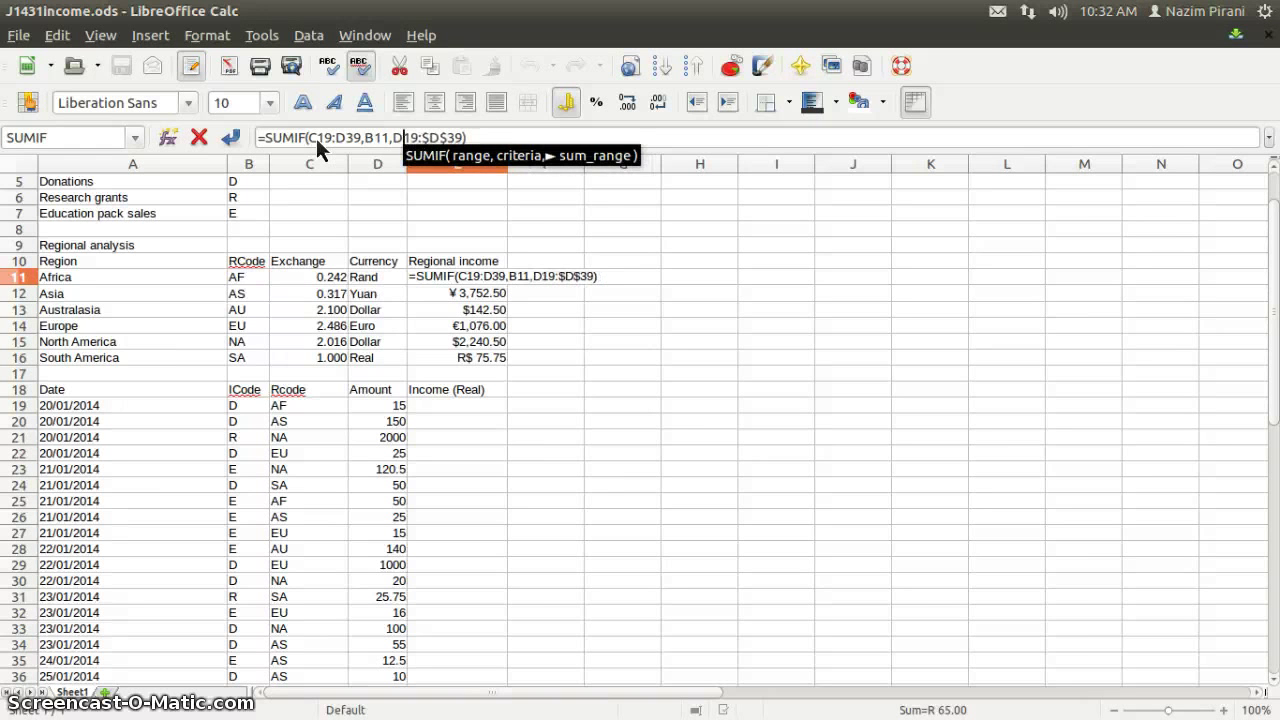
{"action": "key", "text": "Right"}
{"action": "key", "text": "Right"}
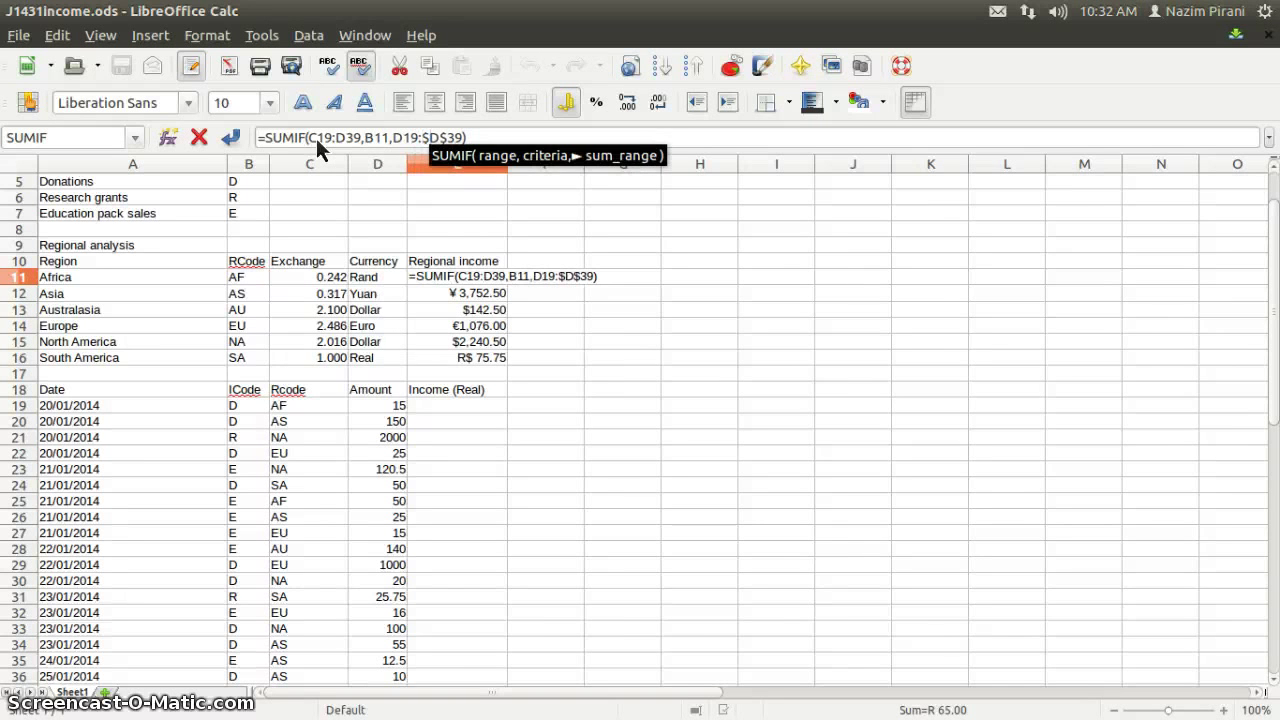
{"action": "key", "text": "BackSpace"}
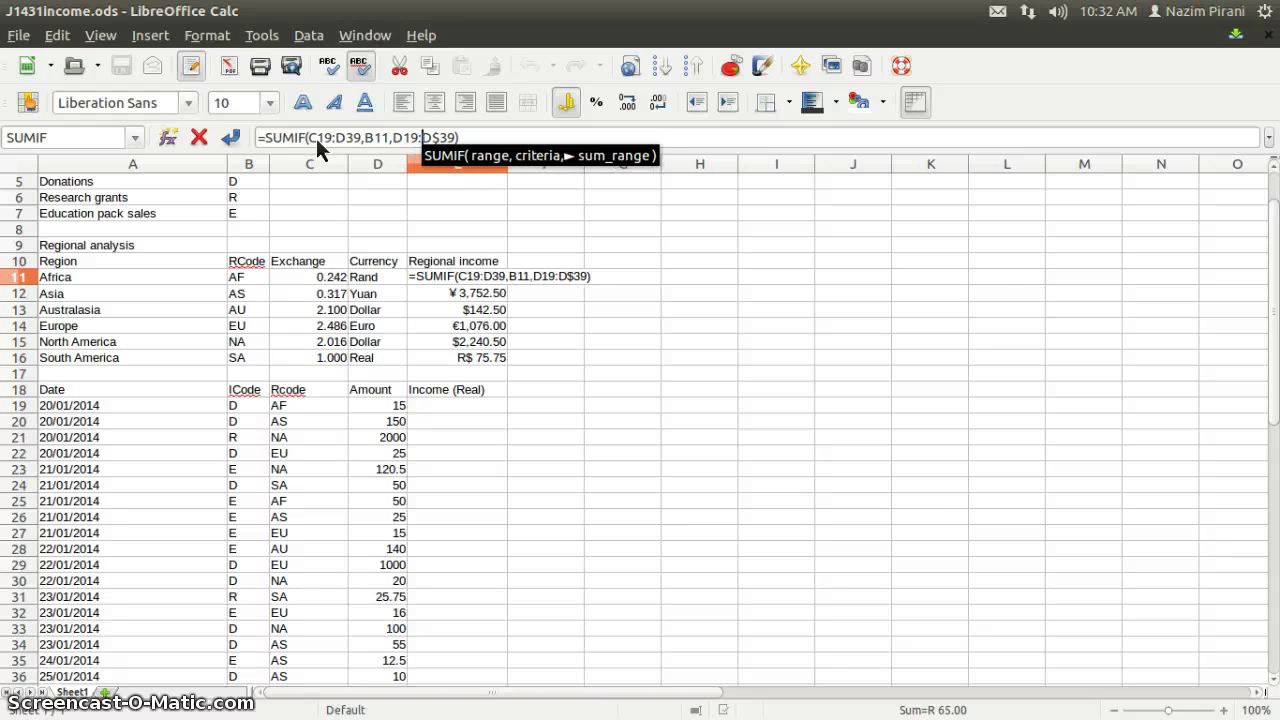
{"action": "key", "text": "Right"}
{"action": "key", "text": "Right"}
{"action": "key", "text": "BackSpace"}
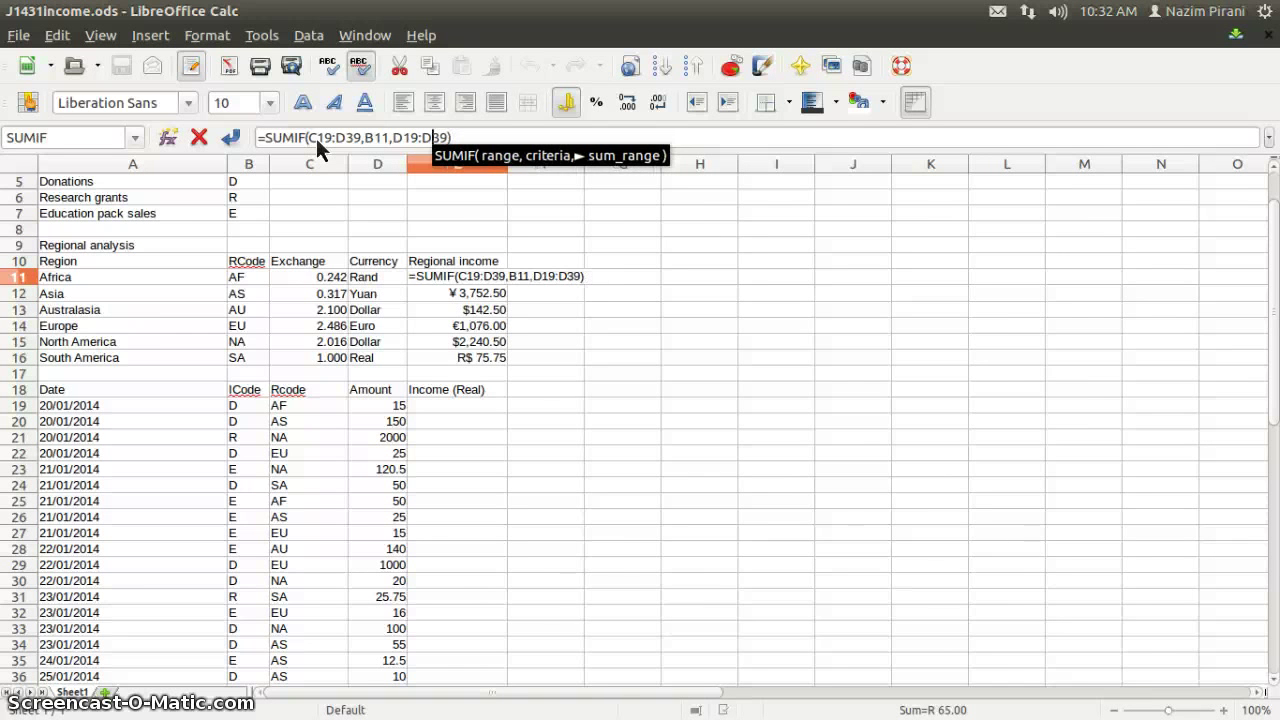
{"action": "key", "text": "Return"}
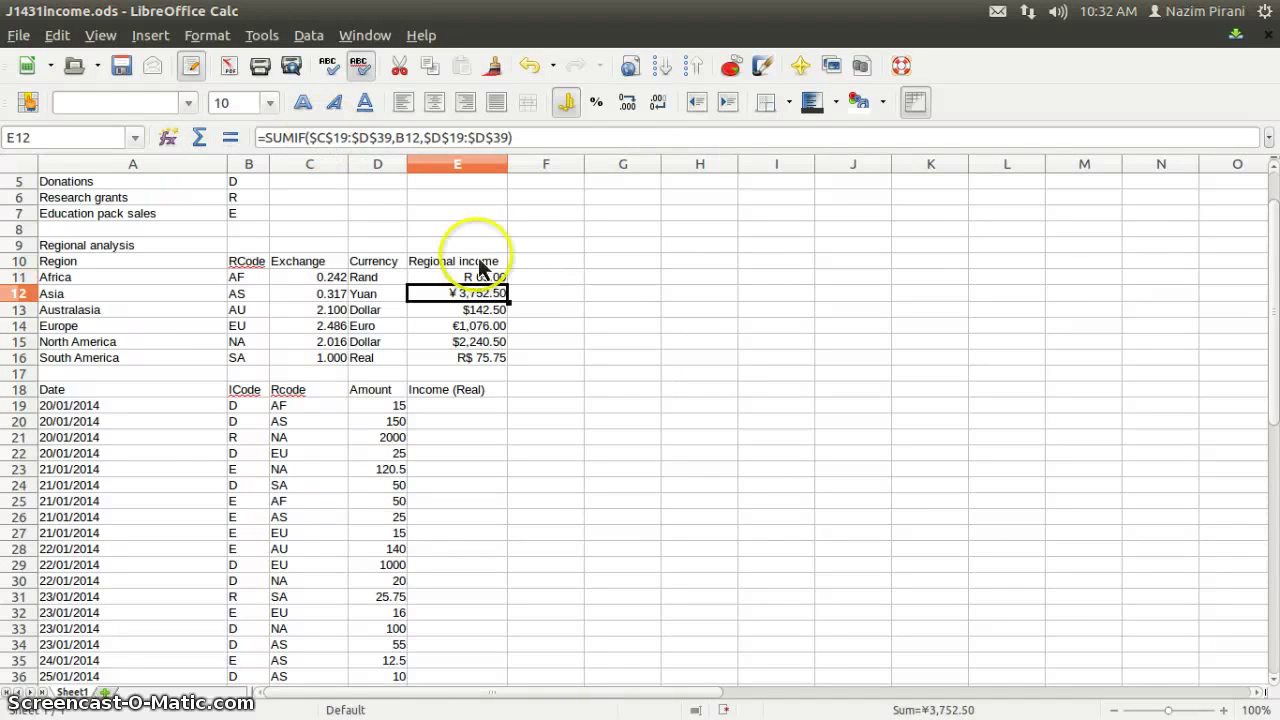
Fill the relative SUMIF formula from E11 down to E16
{"action": "left_click", "coordinate": [457, 284]}
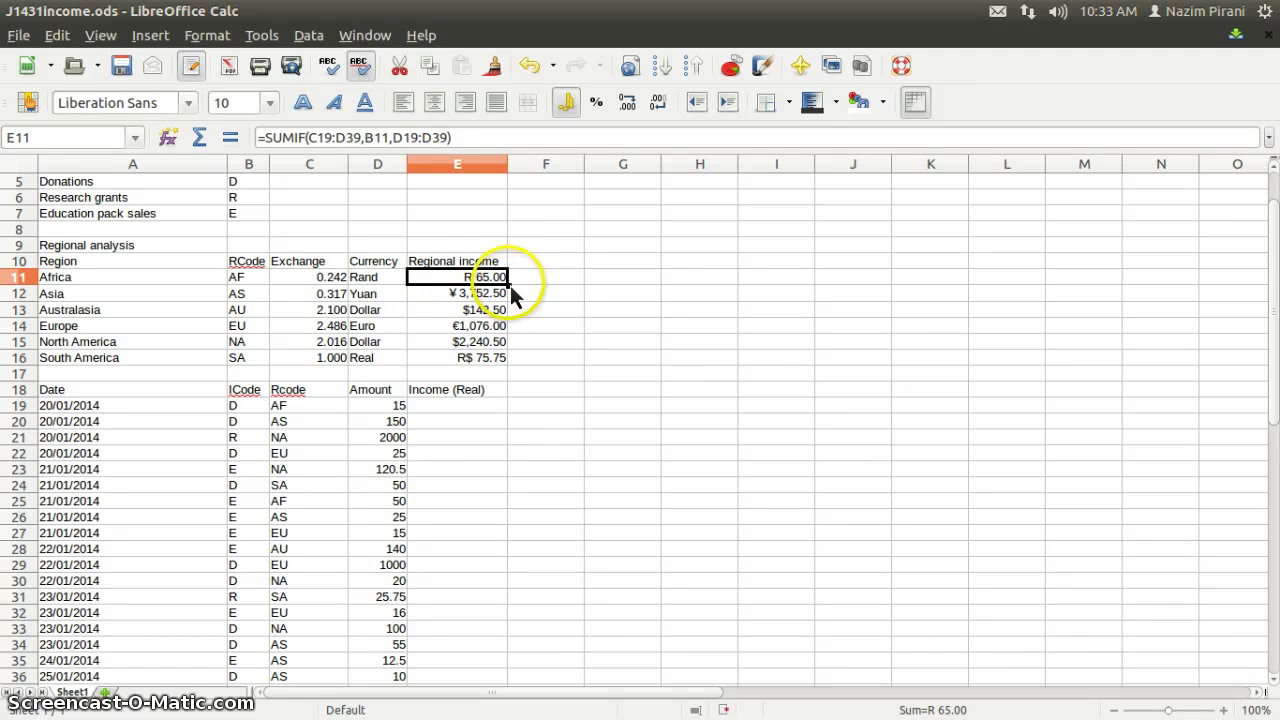
{"action": "left_click_drag", "start_coordinate": [509, 284], "coordinate": [508, 358]}
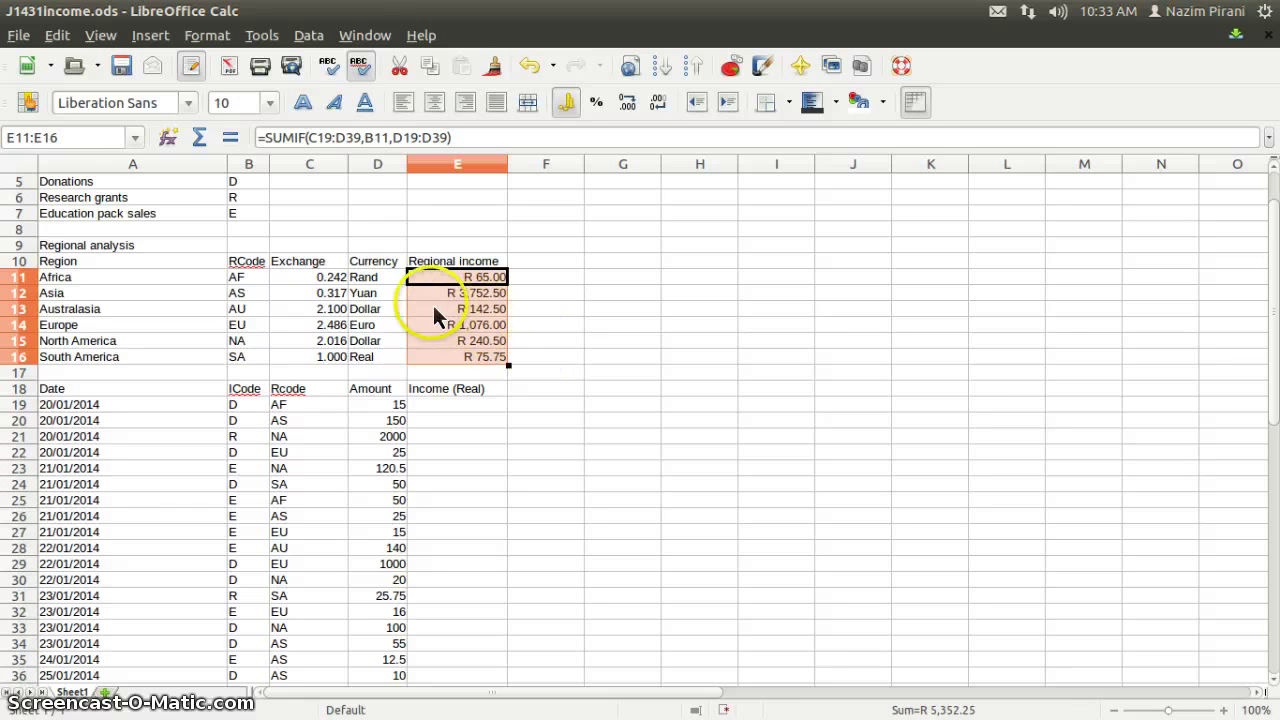
Examine which table rows the first range of the Asia SUMIF formula in E12 covers
{"action": "scroll", "coordinate": [532, 398], "scroll_direction": "down", "scroll_amount": 2}
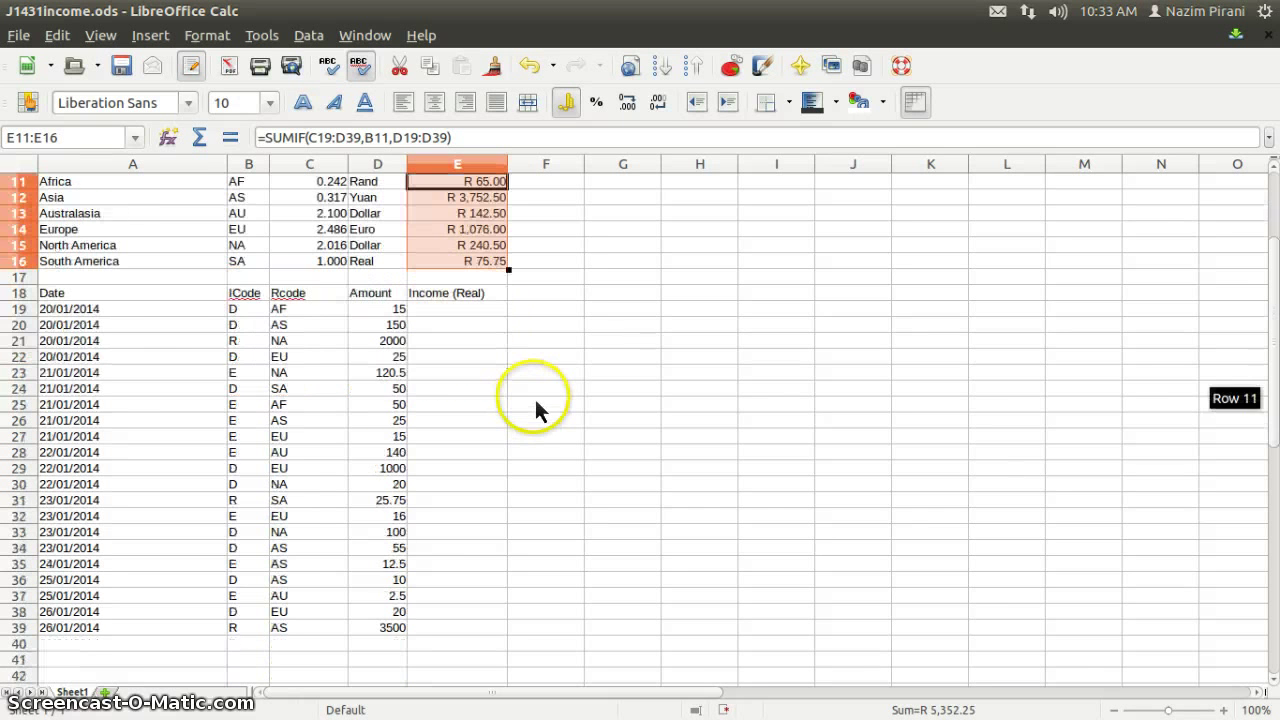
{"action": "scroll", "coordinate": [552, 354], "scroll_direction": "up", "scroll_amount": 1}
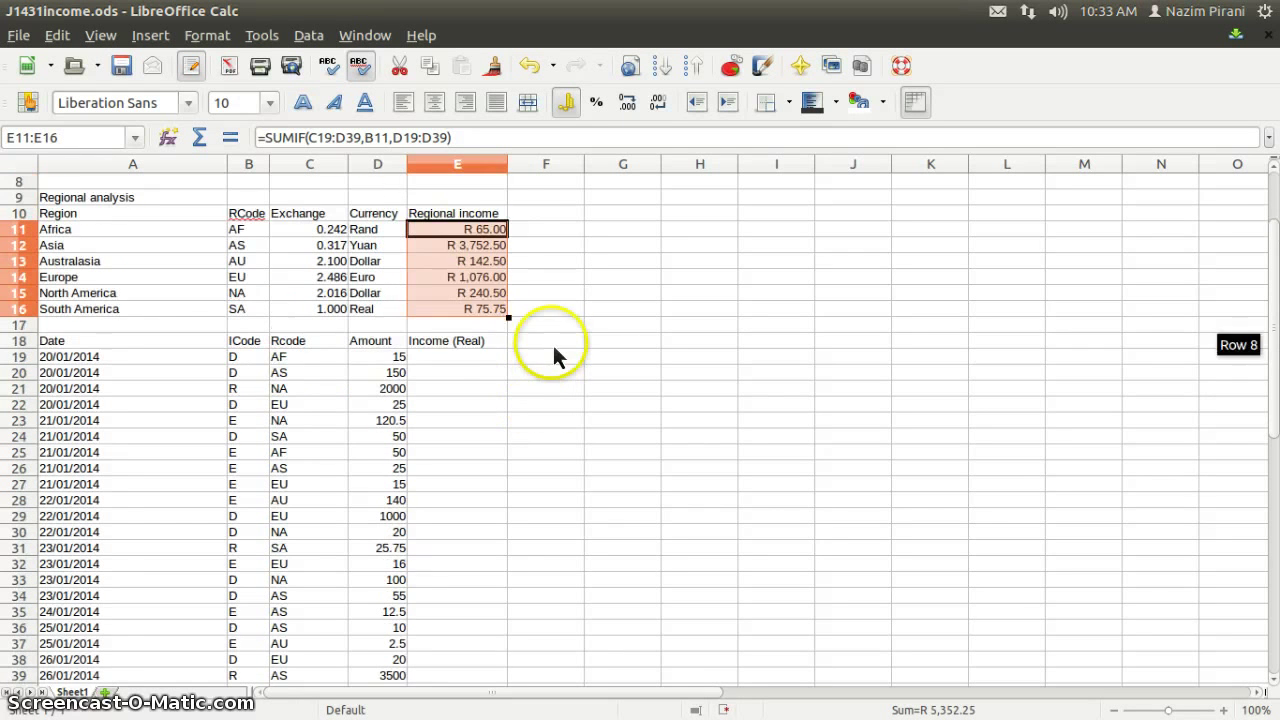
{"action": "left_click", "coordinate": [473, 252]}
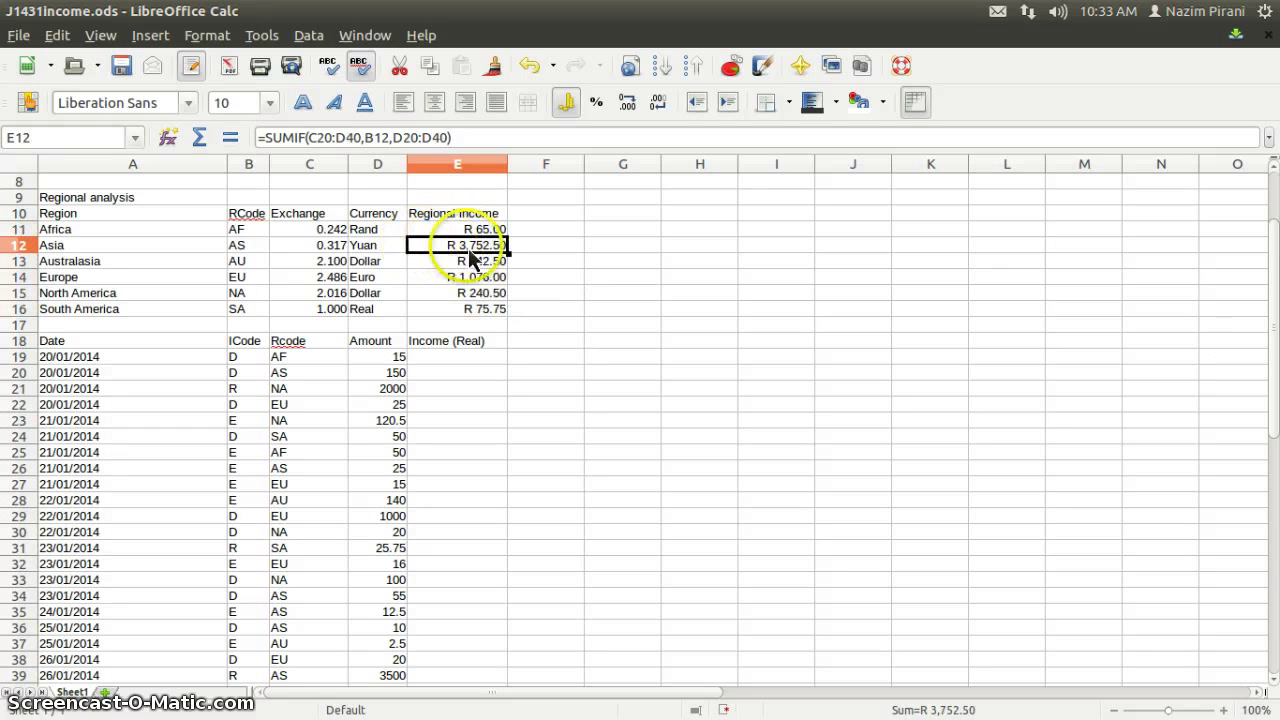
{"action": "double_click", "coordinate": [322, 140]}
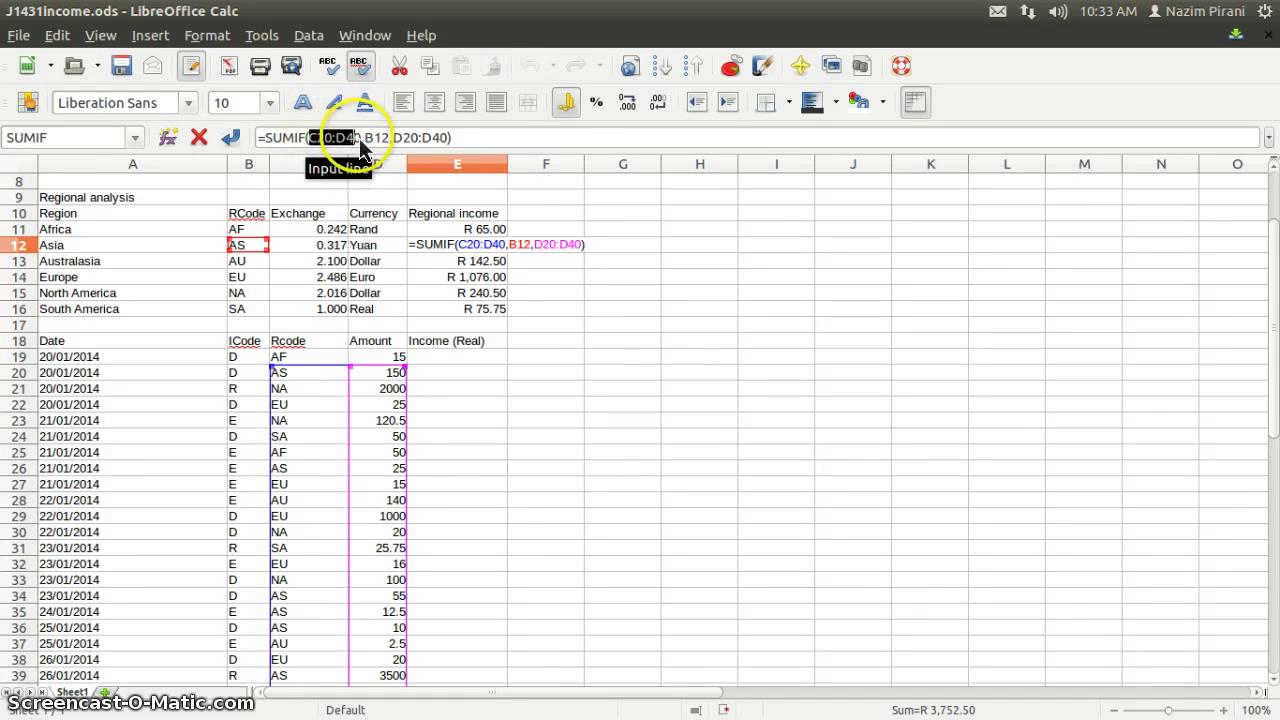
{"action": "left_click", "coordinate": [360, 138], "text": "shift"}
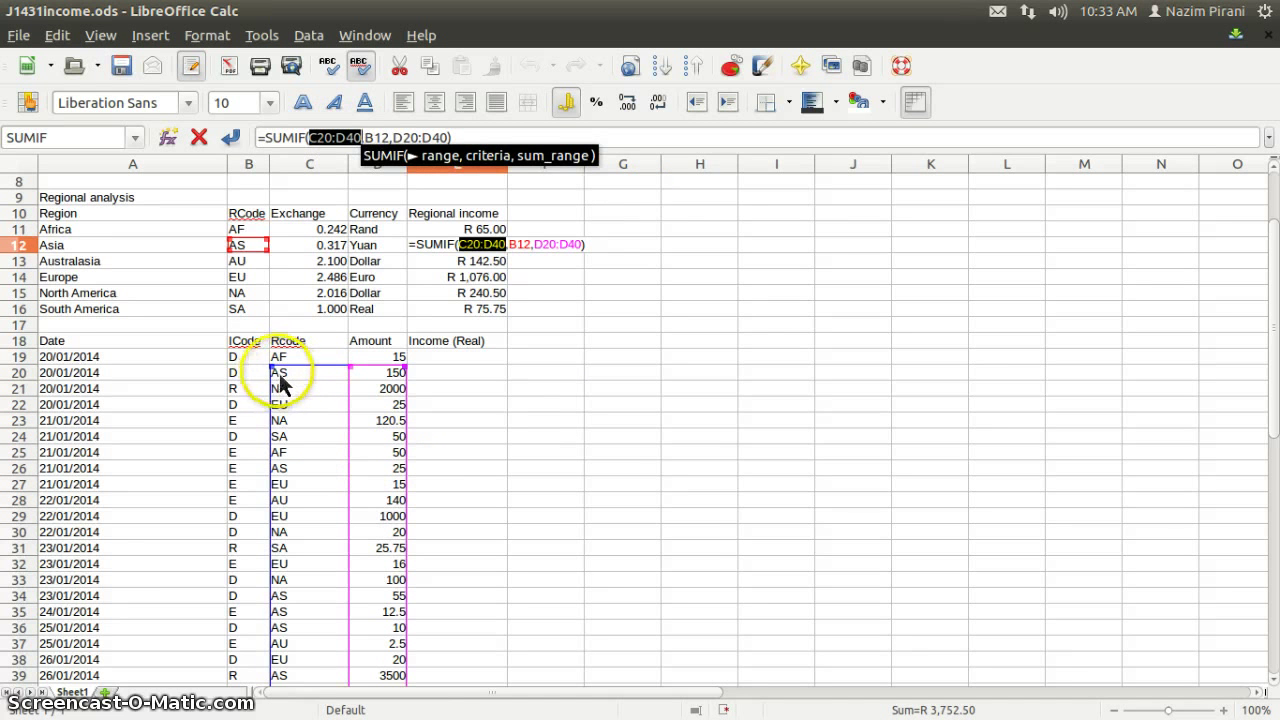
{"action": "scroll", "coordinate": [280, 385], "scroll_direction": "down", "scroll_amount": 2}
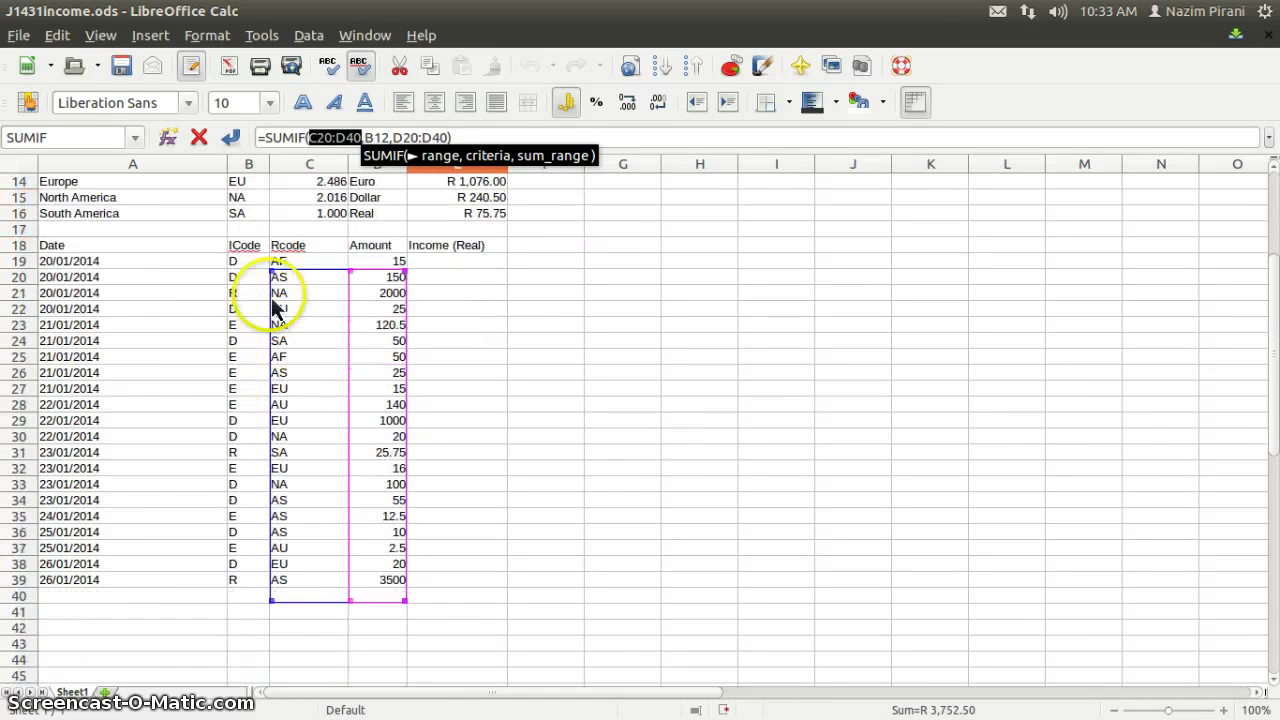
{"action": "scroll", "coordinate": [280, 386], "scroll_direction": "up", "scroll_amount": 1}
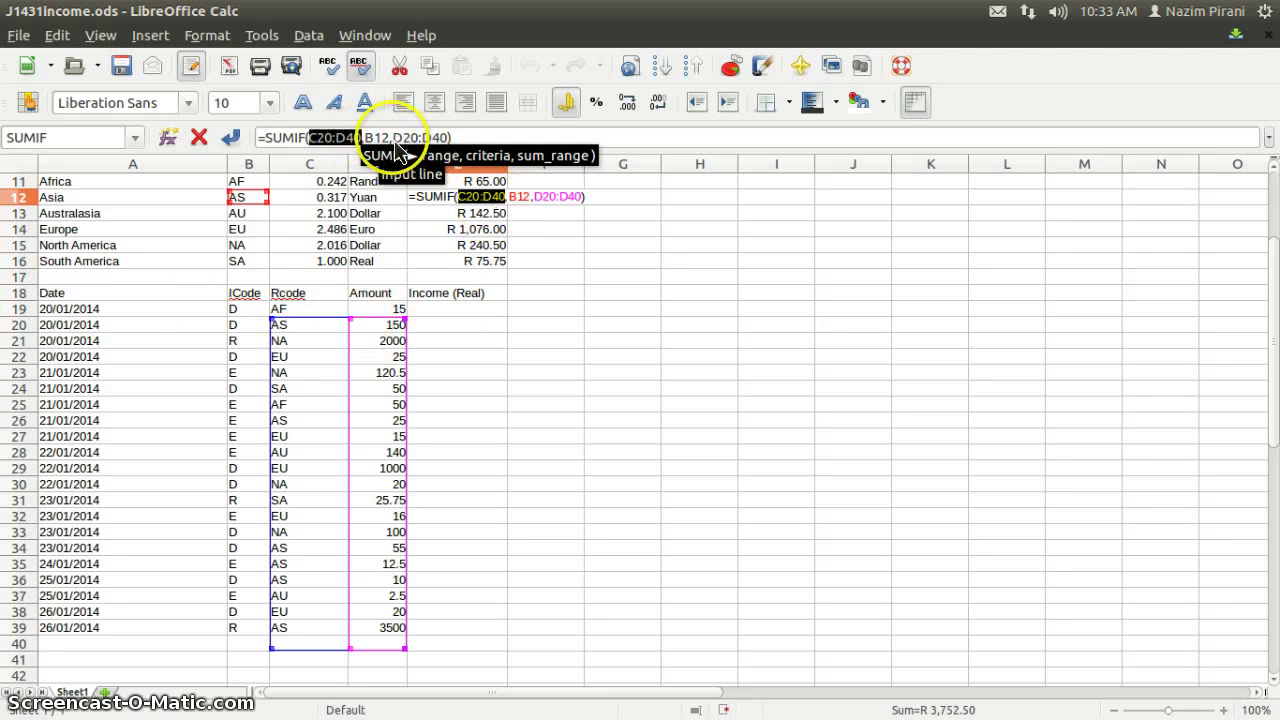
Check the sum range of the SUMIF formula in E12 against the Amount column
{"action": "left_click_drag", "start_coordinate": [394, 137], "coordinate": [453, 140]}
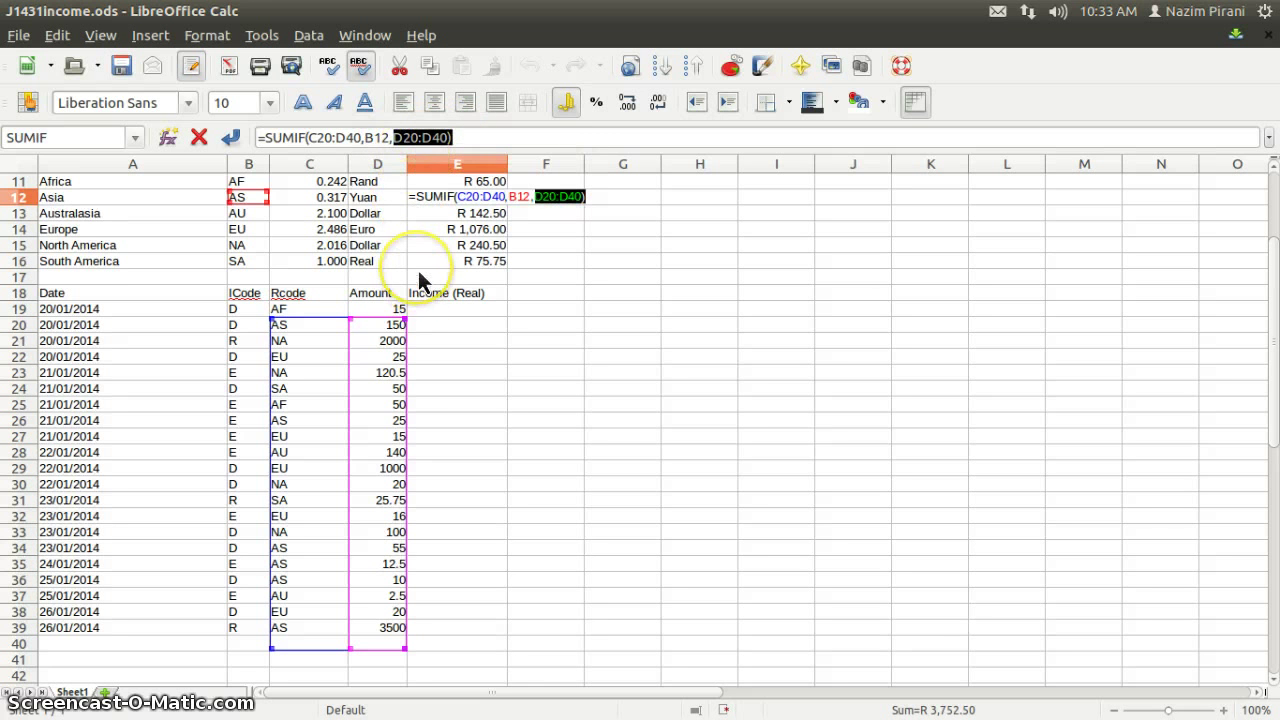
{"action": "left_click_drag", "start_coordinate": [388, 318], "coordinate": [385, 650]}
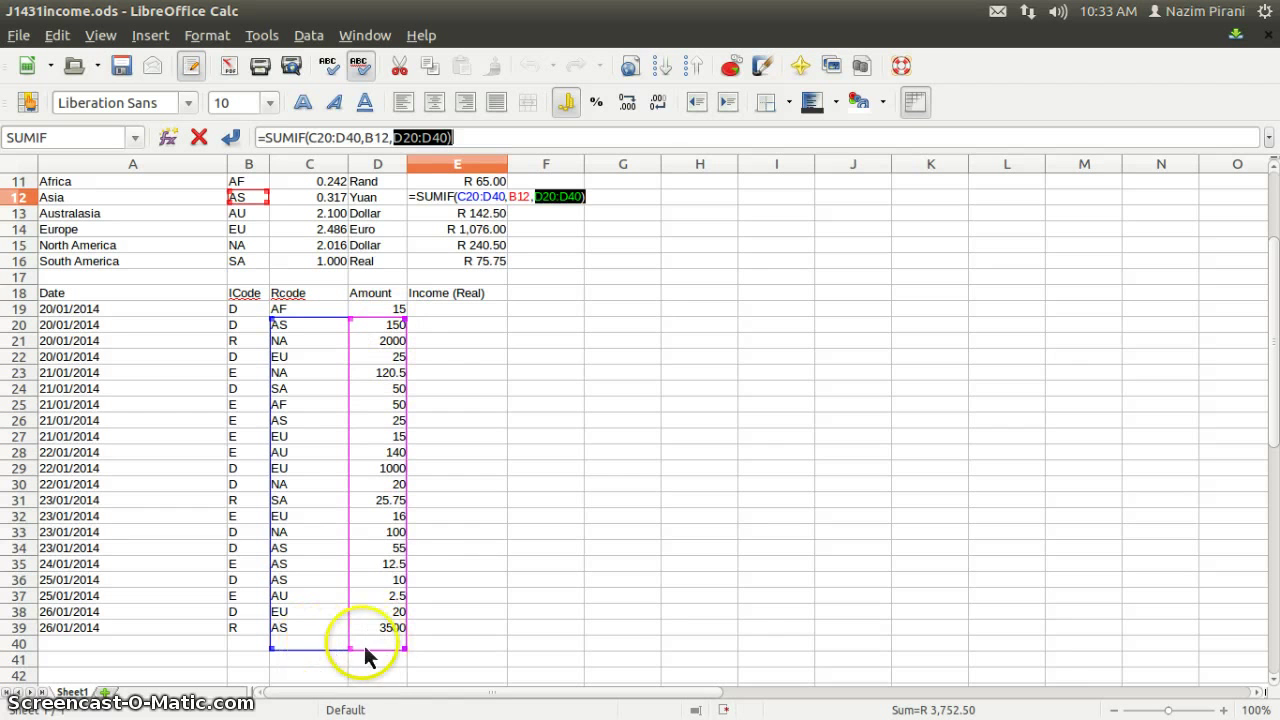
{"action": "left_click", "coordinate": [398, 155]}
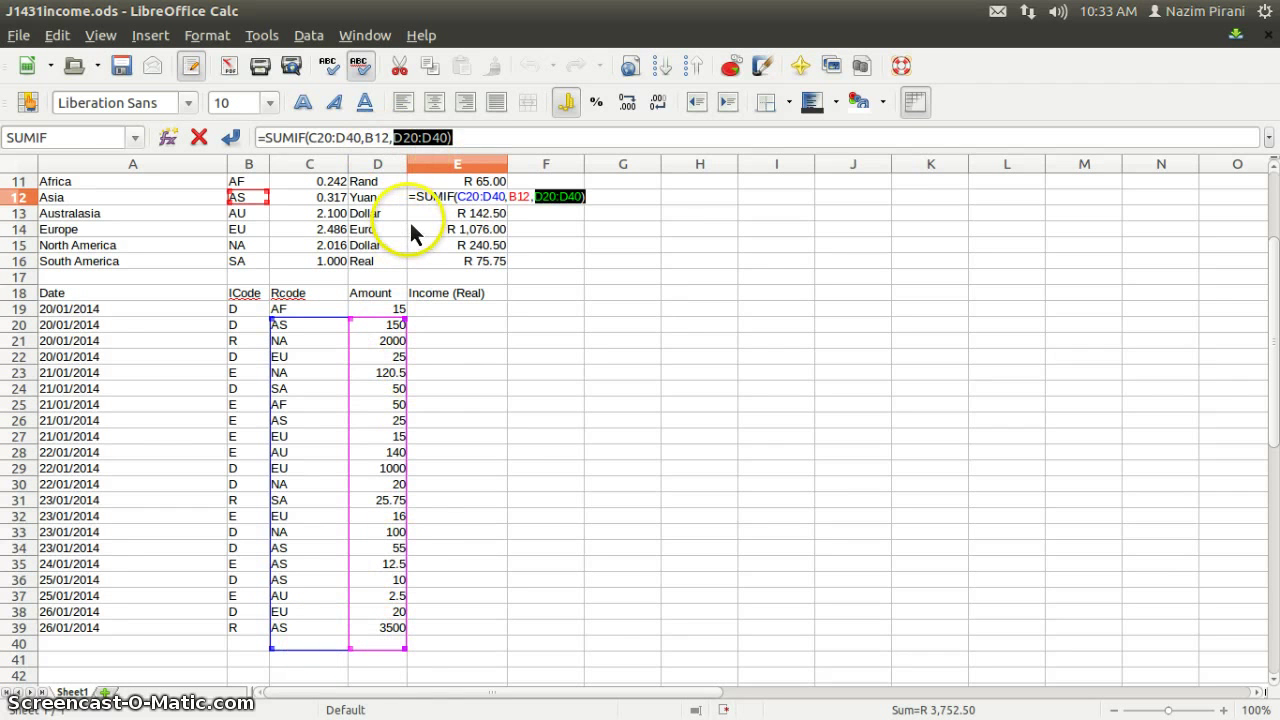
{"action": "key", "text": "Return"}
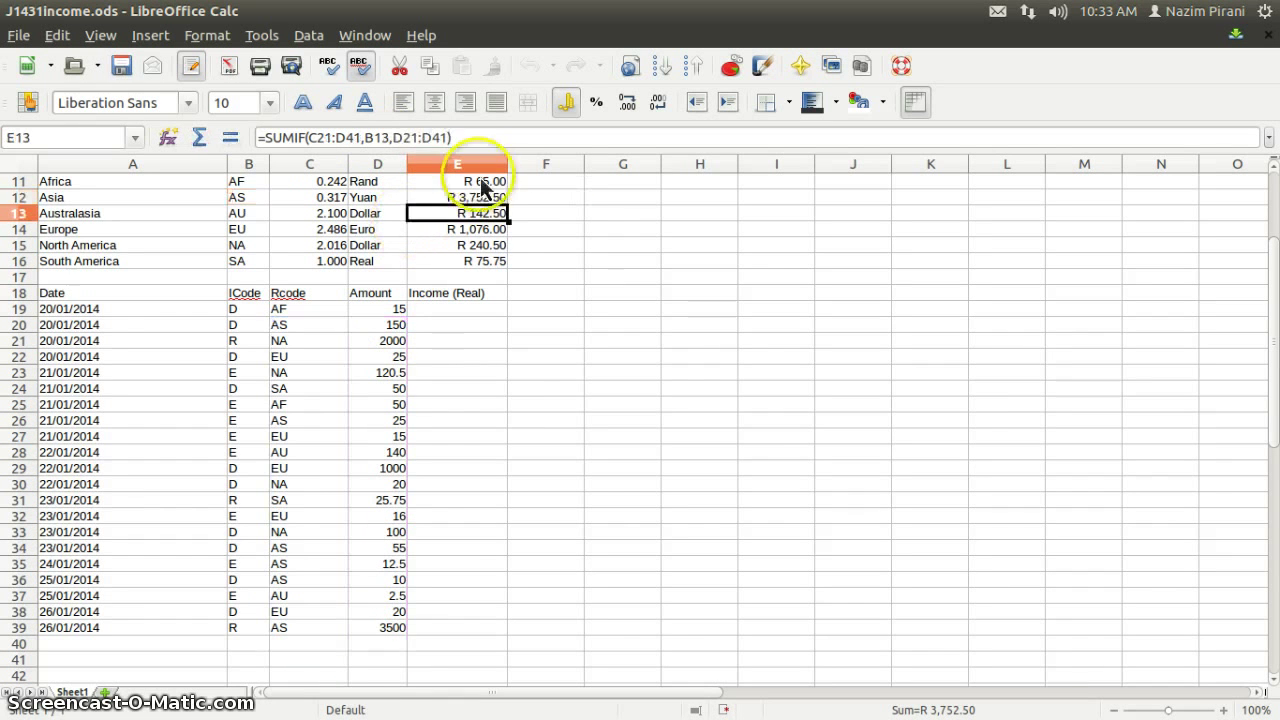
Review both cell ranges of the Africa SUMIF formula in E11 against the Rcode and Amount data
{"action": "left_click", "coordinate": [467, 184]}
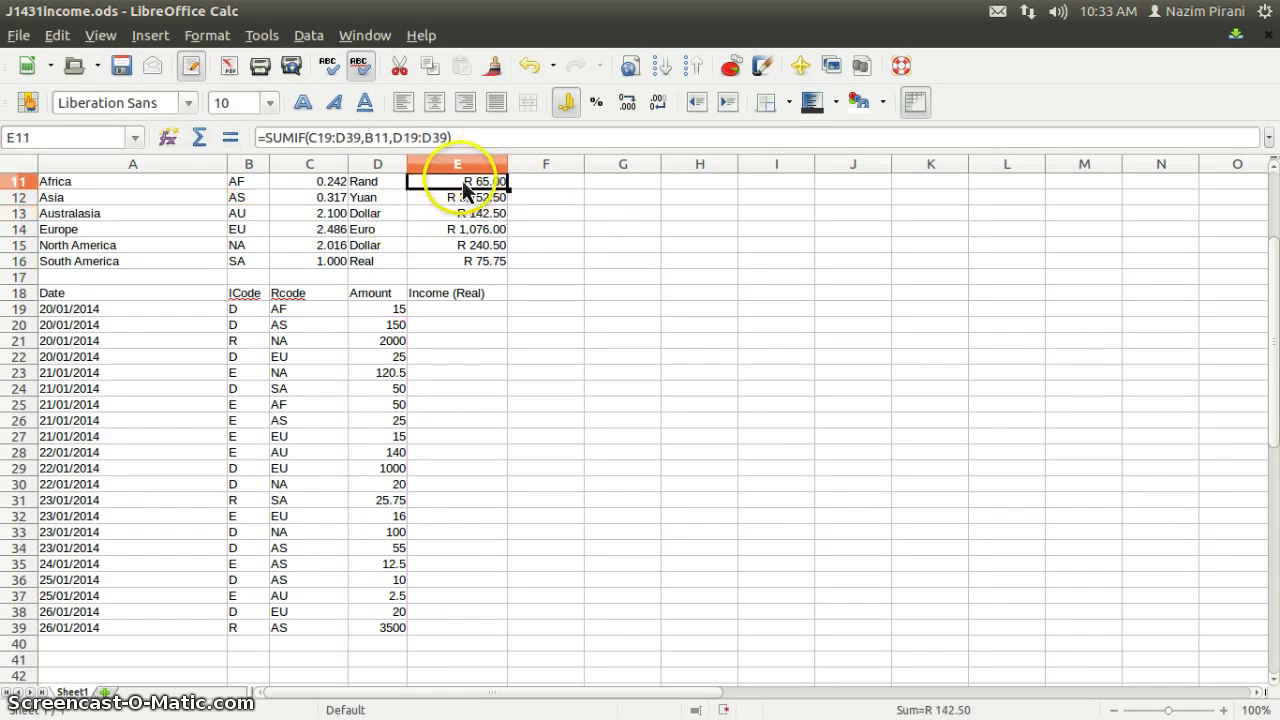
{"action": "double_click", "coordinate": [335, 137]}
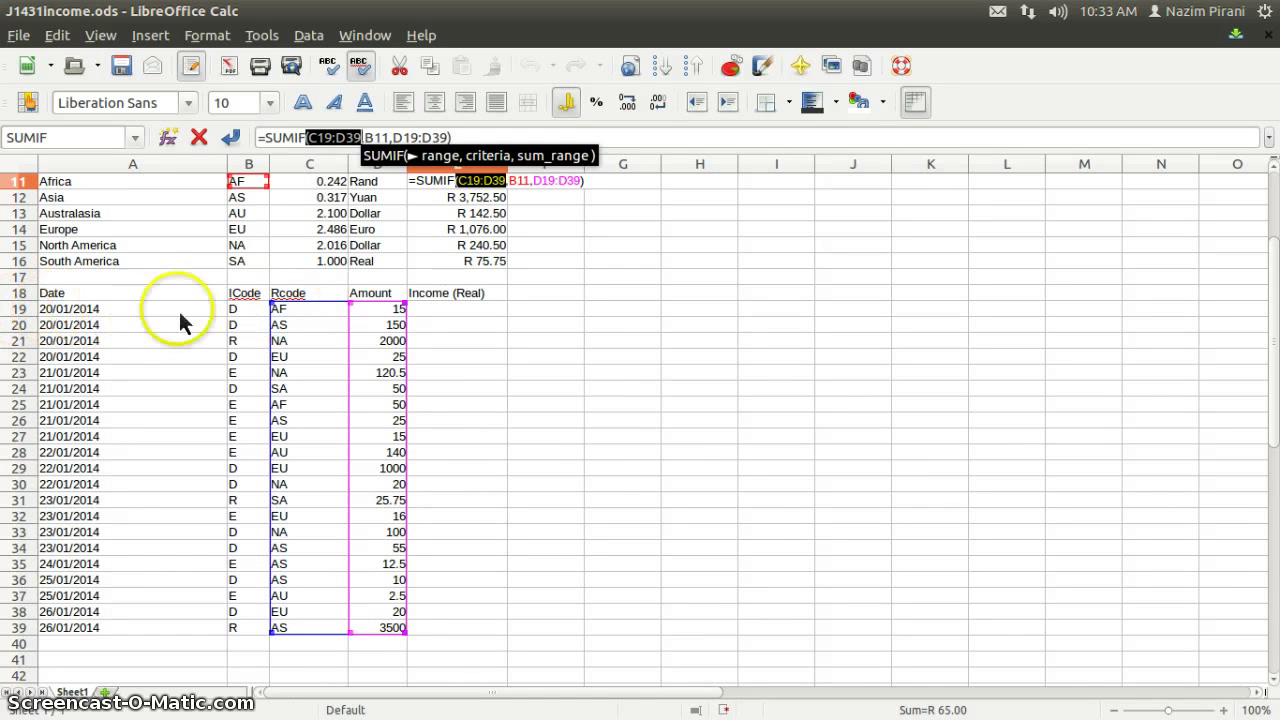
{"action": "left_click", "coordinate": [392, 139]}
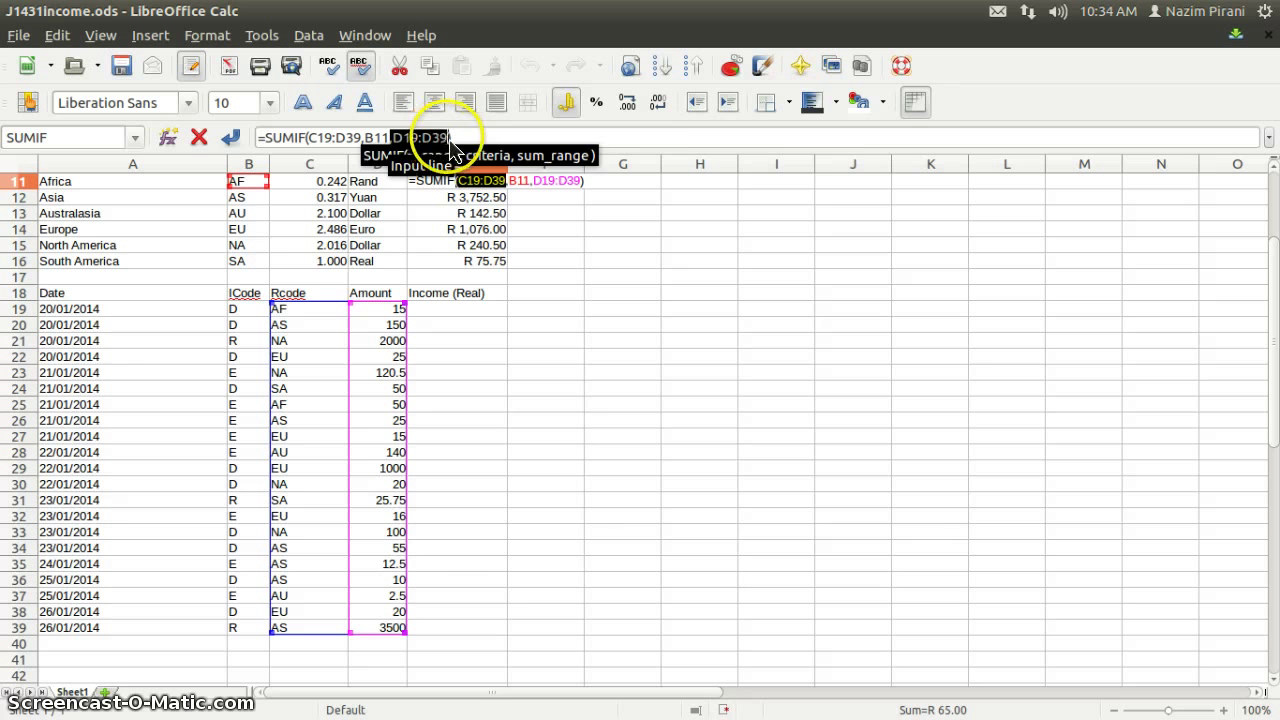
{"action": "double_click", "coordinate": [420, 147]}
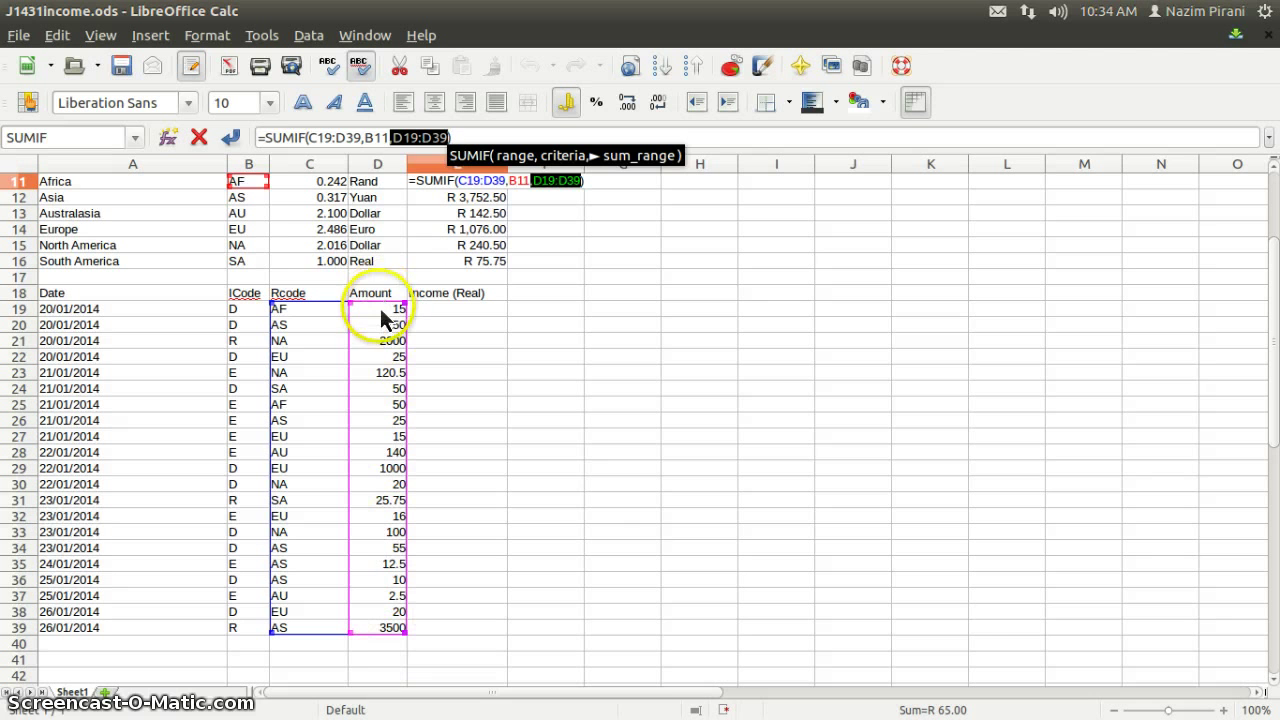
Make the first range of the SUMIF formula in E11 absolute as $C$19:$D$39
{"action": "left_click", "coordinate": [313, 146]}
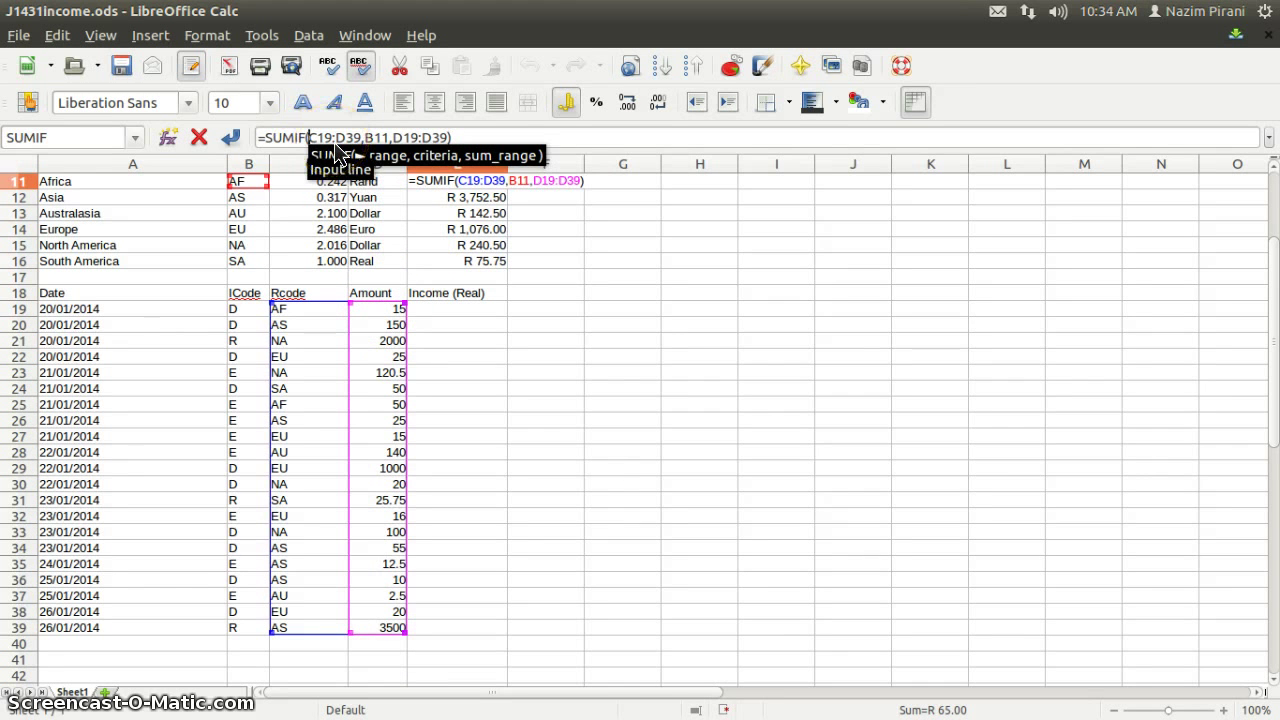
{"action": "type", "text": "$"}
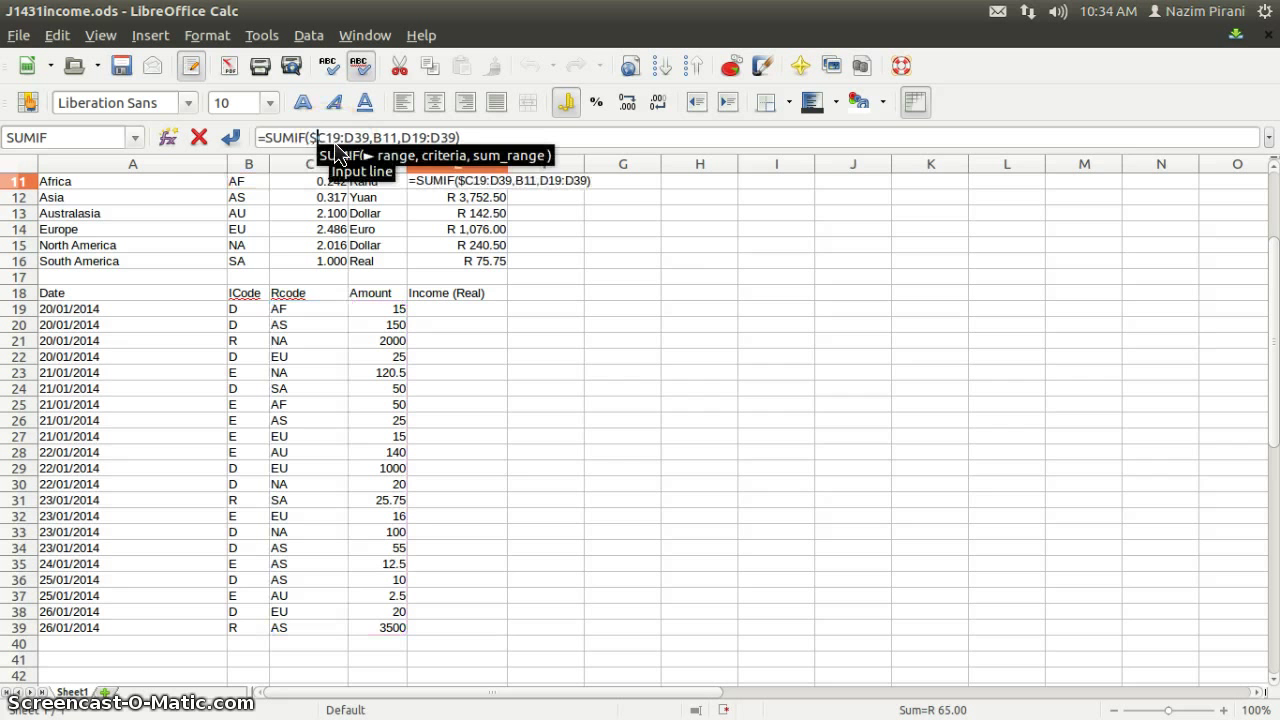
{"action": "key", "text": "Right"}
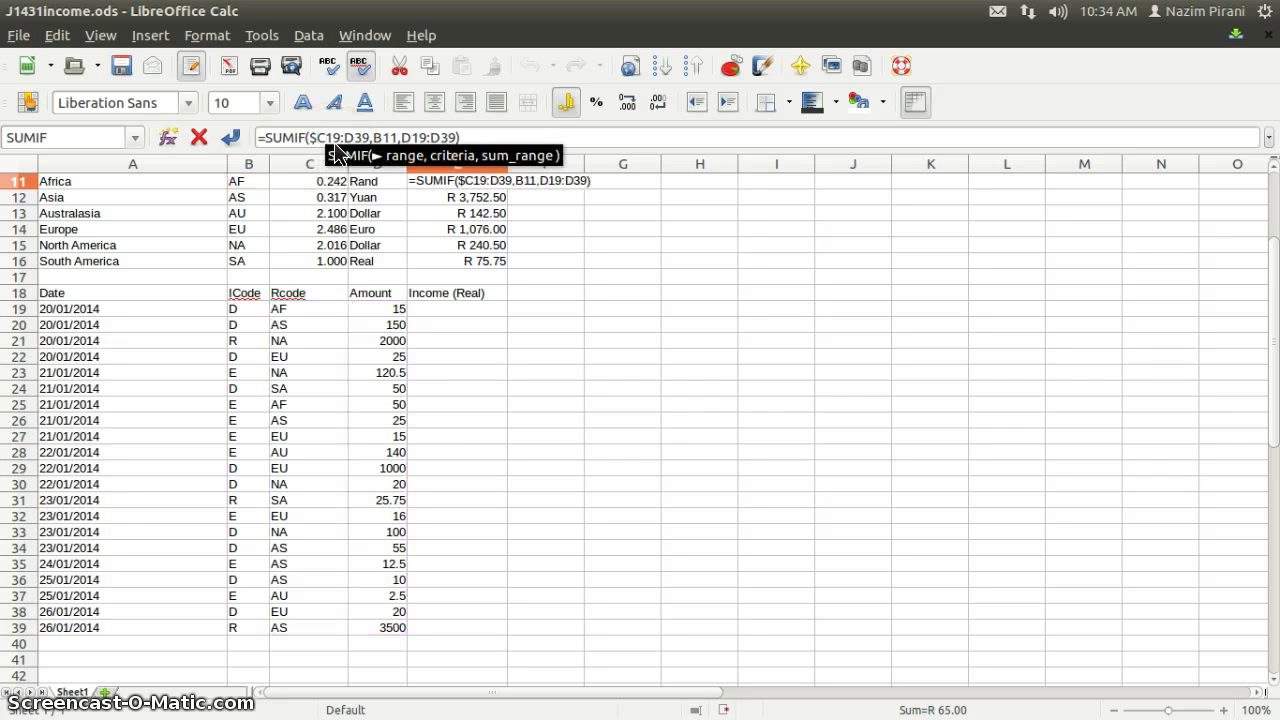
{"action": "type", "text": "$"}
{"action": "key", "text": "Right"}
{"action": "key", "text": "Right"}
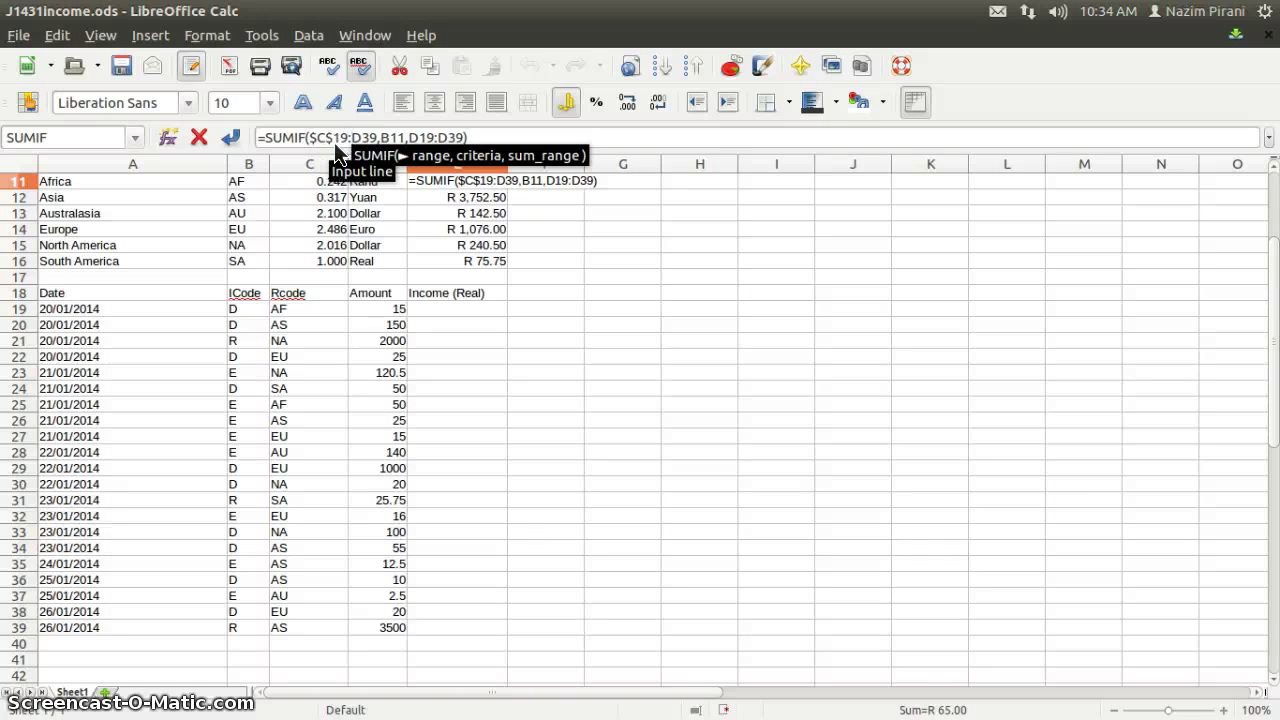
{"action": "type", "text": "$"}
{"action": "key", "text": "Right"}
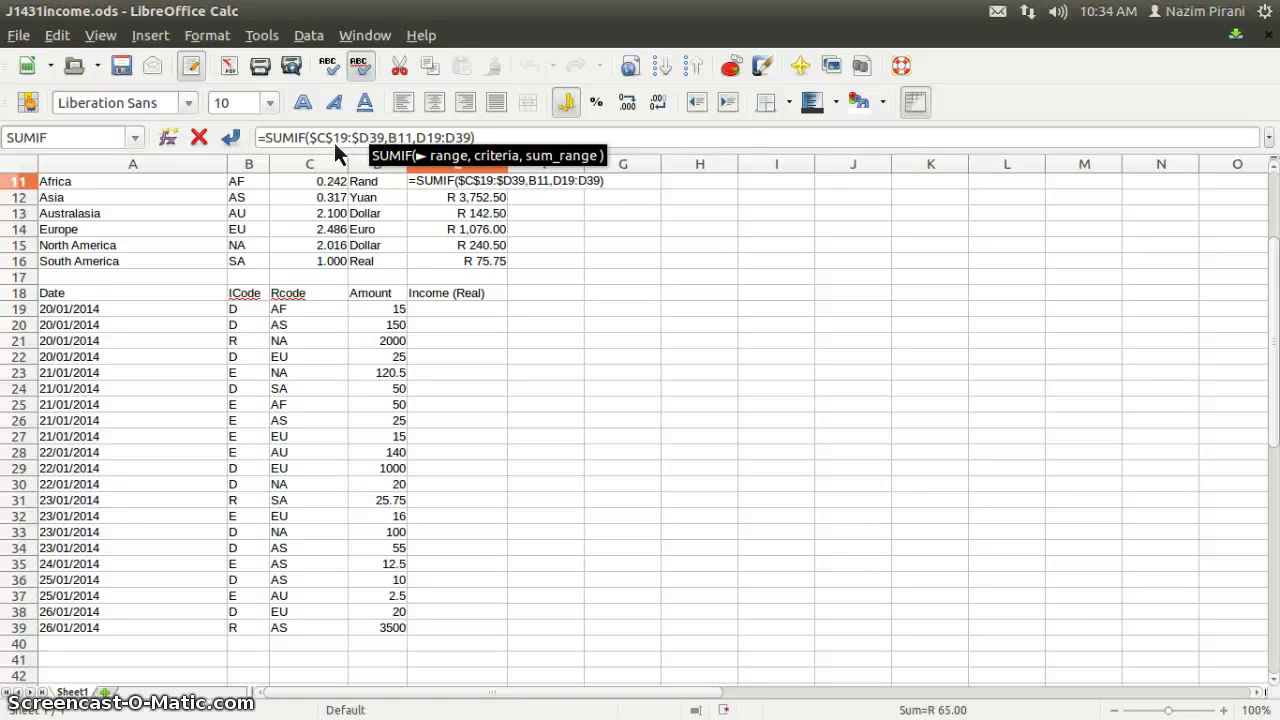
{"action": "type", "text": "$"}
Make the sum range in E11 absolute, completing the formula as =SUMIF($C$19:$D$39,B11,$D$19:$D$39)
{"action": "key", "text": "Right"}
{"action": "key", "text": "Right"}
{"action": "key", "text": "Right"}
{"action": "key", "text": "Right"}
{"action": "key", "text": "Right"}
{"action": "key", "text": "Right"}
{"action": "key", "text": "Right"}
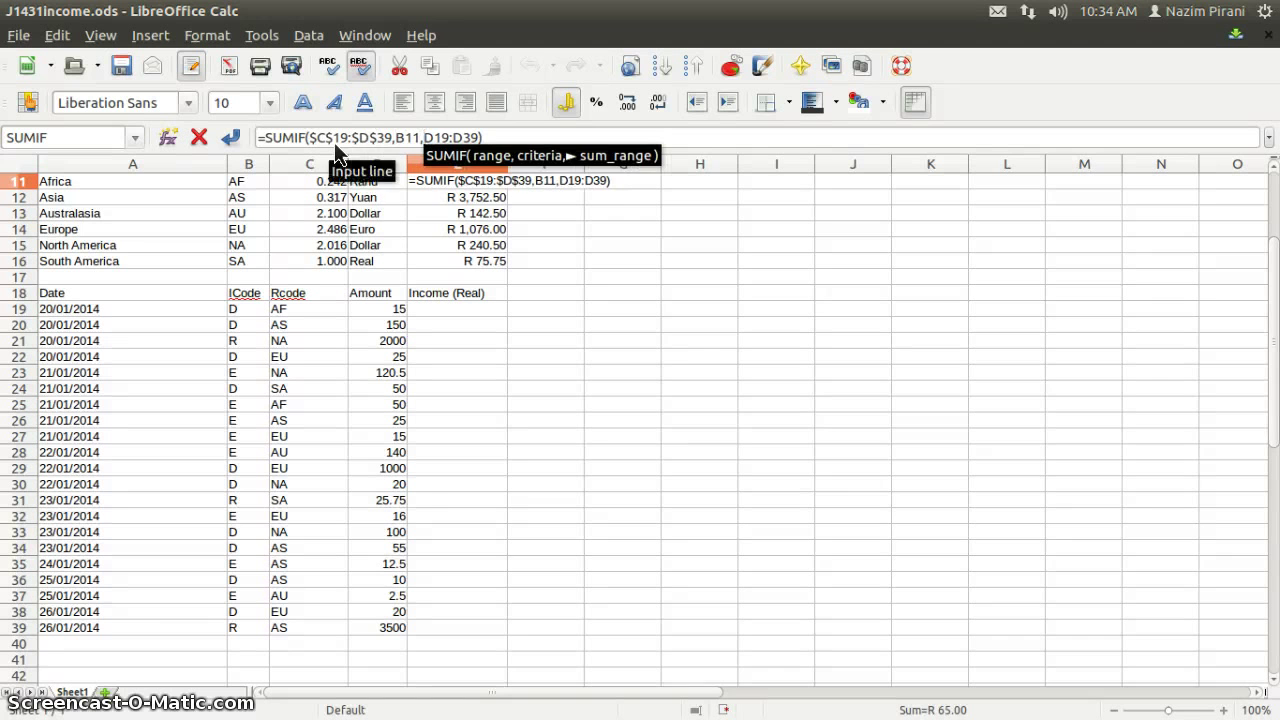
{"action": "type", "text": "$"}
{"action": "key", "text": "Right"}
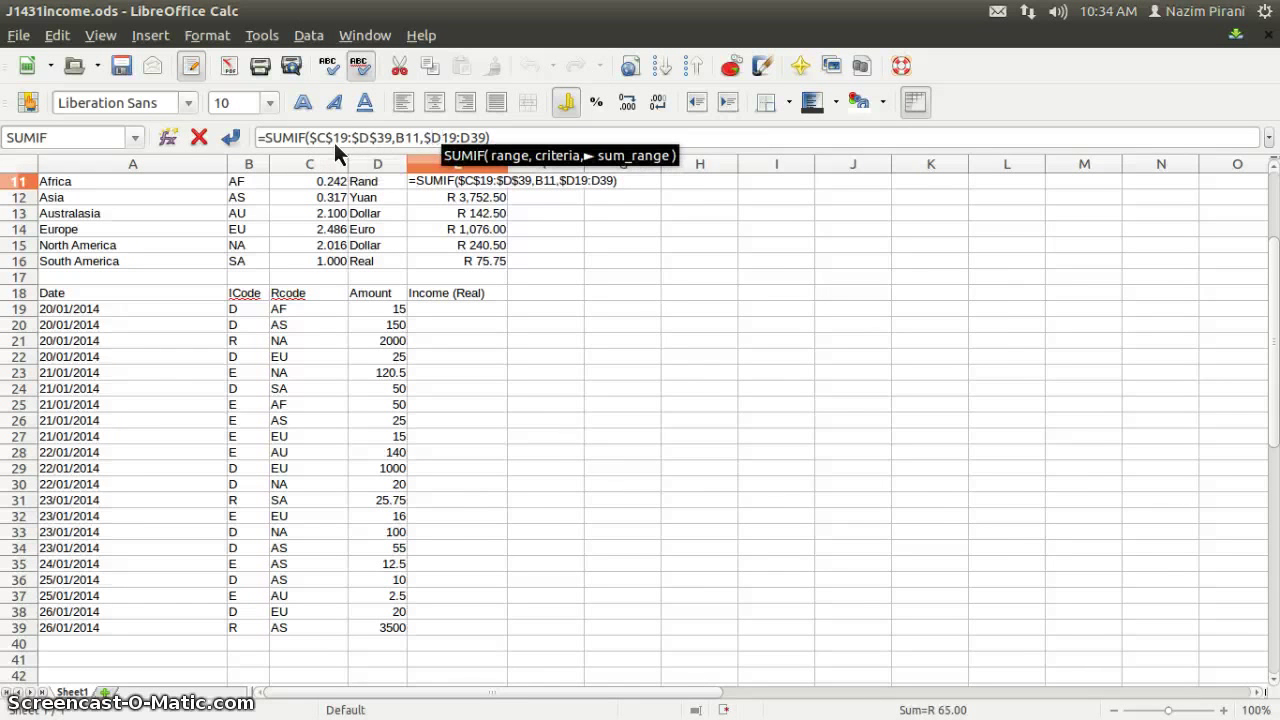
{"action": "type", "text": "$"}
{"action": "key", "text": "shift+Right"}
{"action": "key", "text": "shift+Right"}
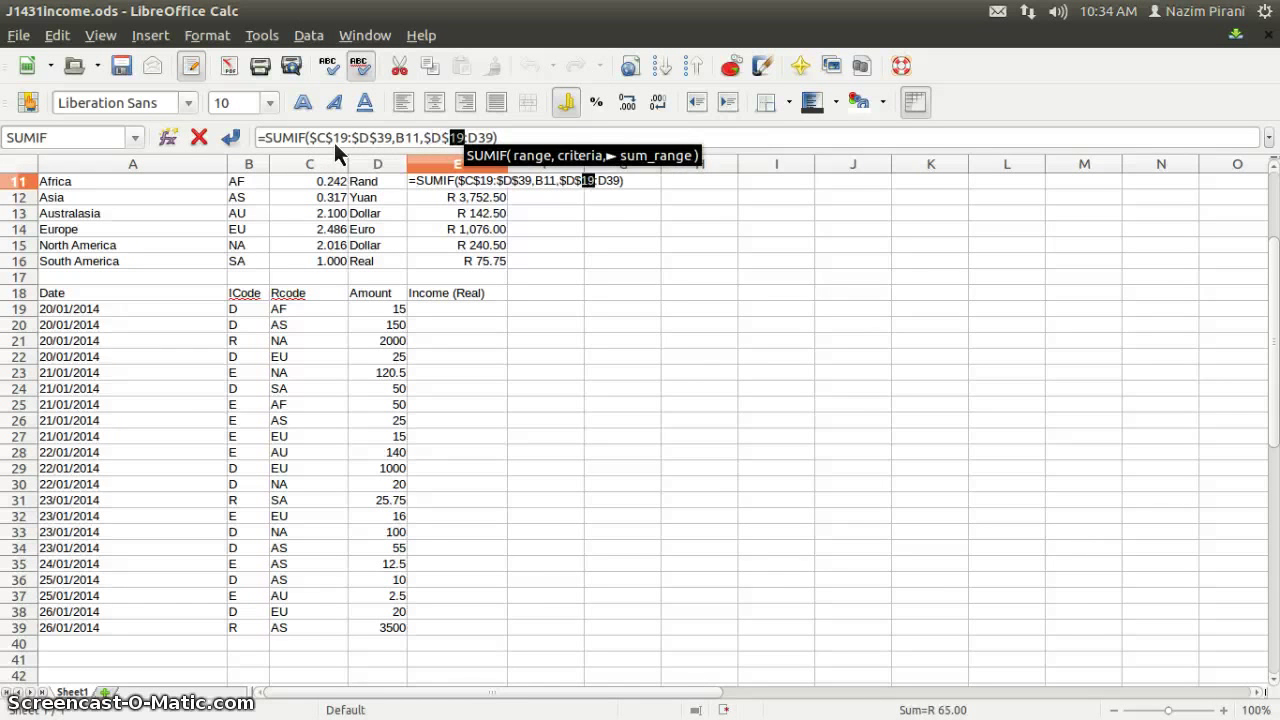
{"action": "key", "text": "Right"}
{"action": "key", "text": "Right"}
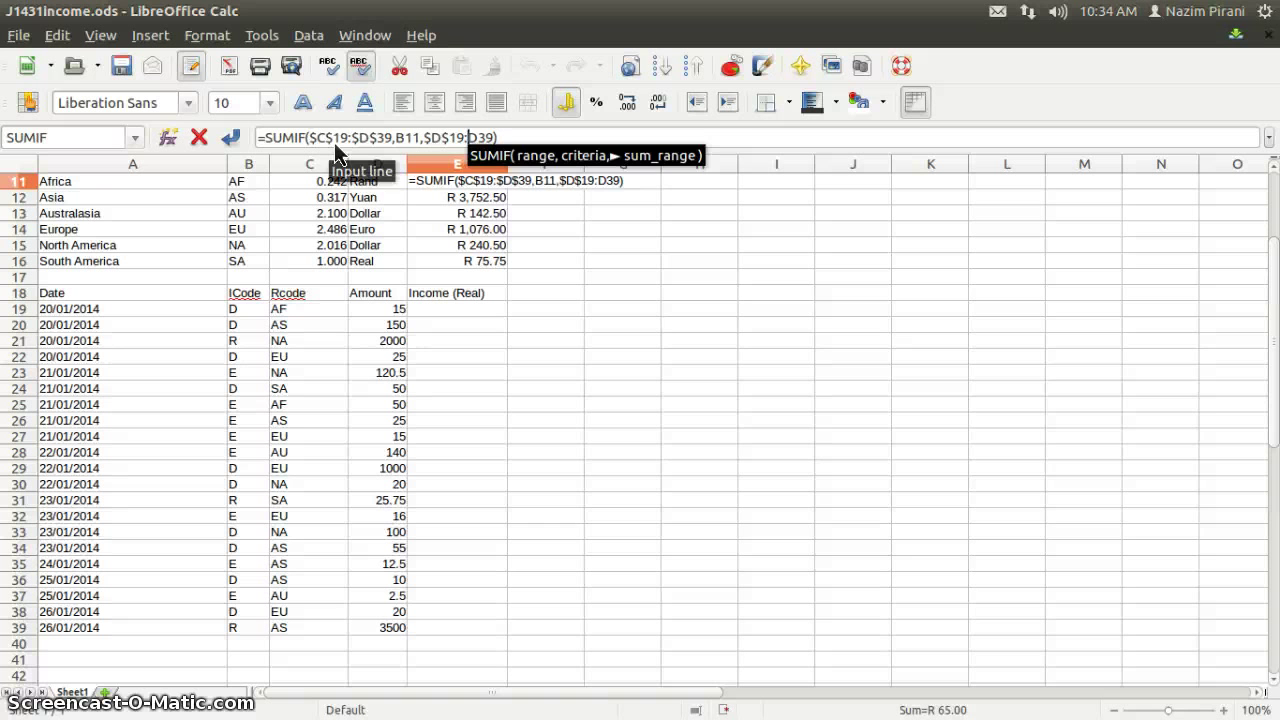
{"action": "type", "text": "$"}
{"action": "key", "text": "Right"}
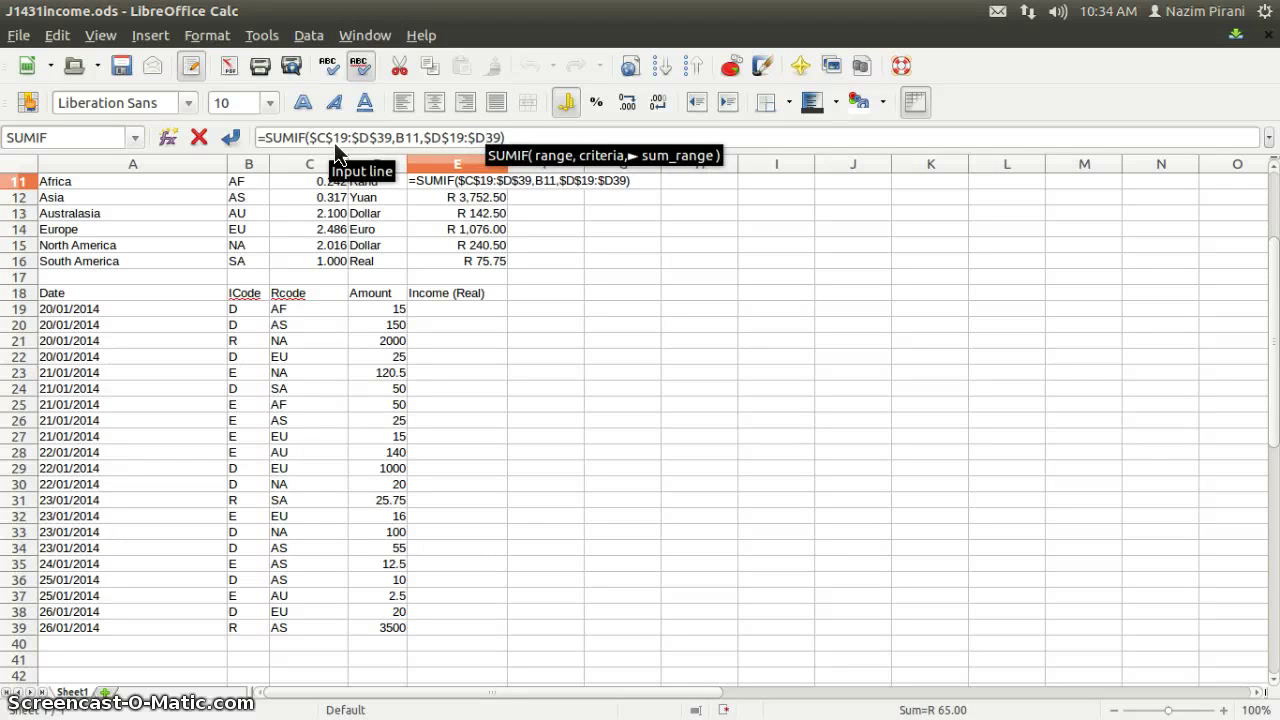
{"action": "type", "text": "$"}
{"action": "key", "text": "Return"}
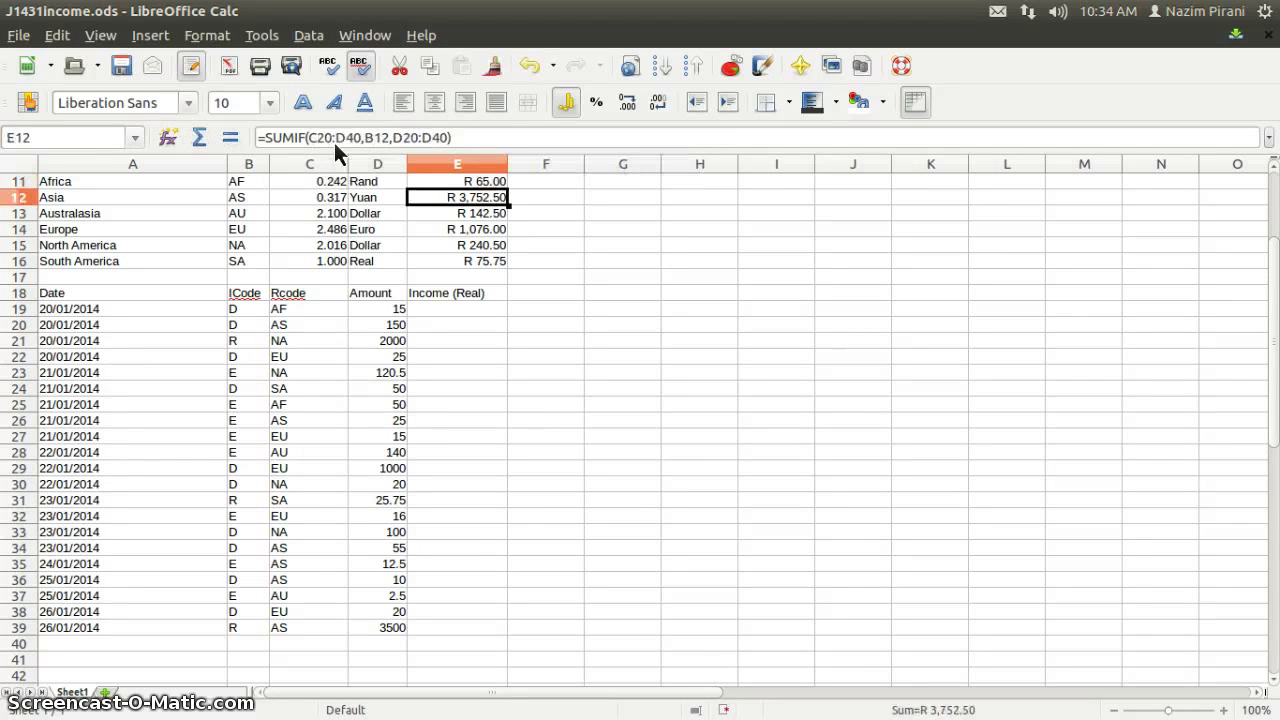
Fill the absolute-reference SUMIF formula from E11 down to E16
{"action": "left_click", "coordinate": [462, 192]}
{"action": "left_click", "coordinate": [467, 181]}
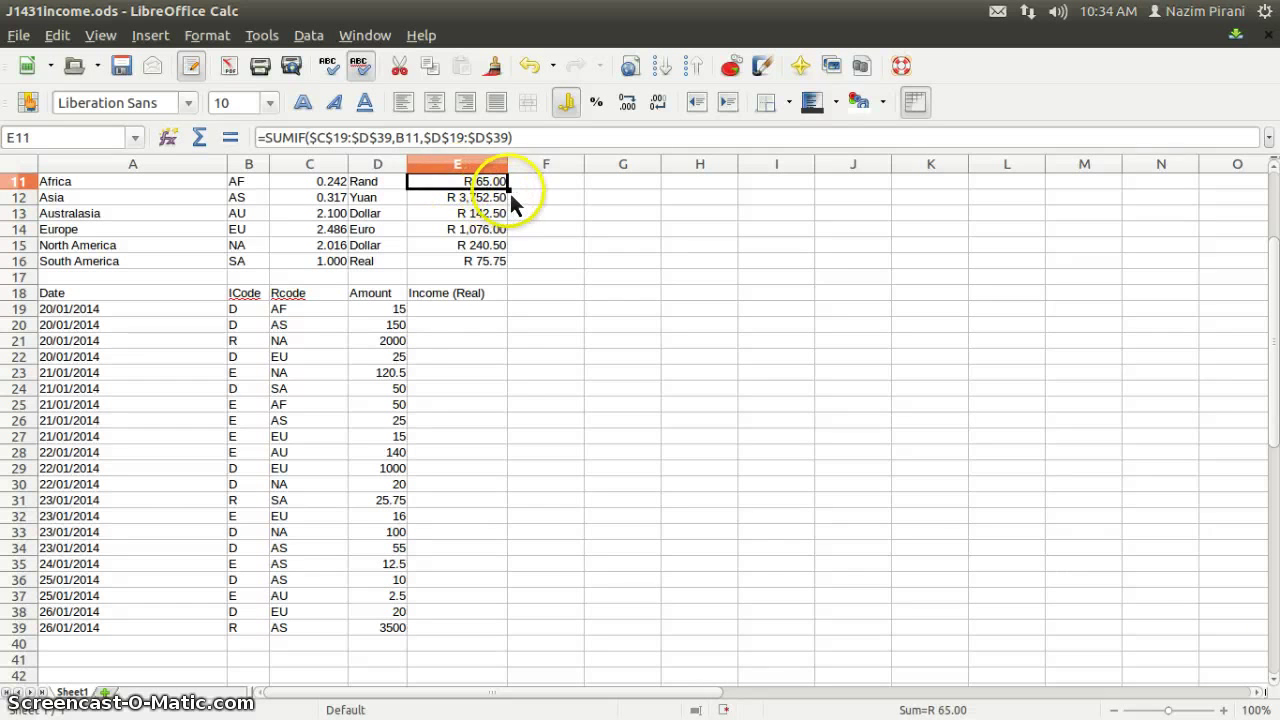
{"action": "left_click_drag", "start_coordinate": [510, 197], "coordinate": [515, 272]}
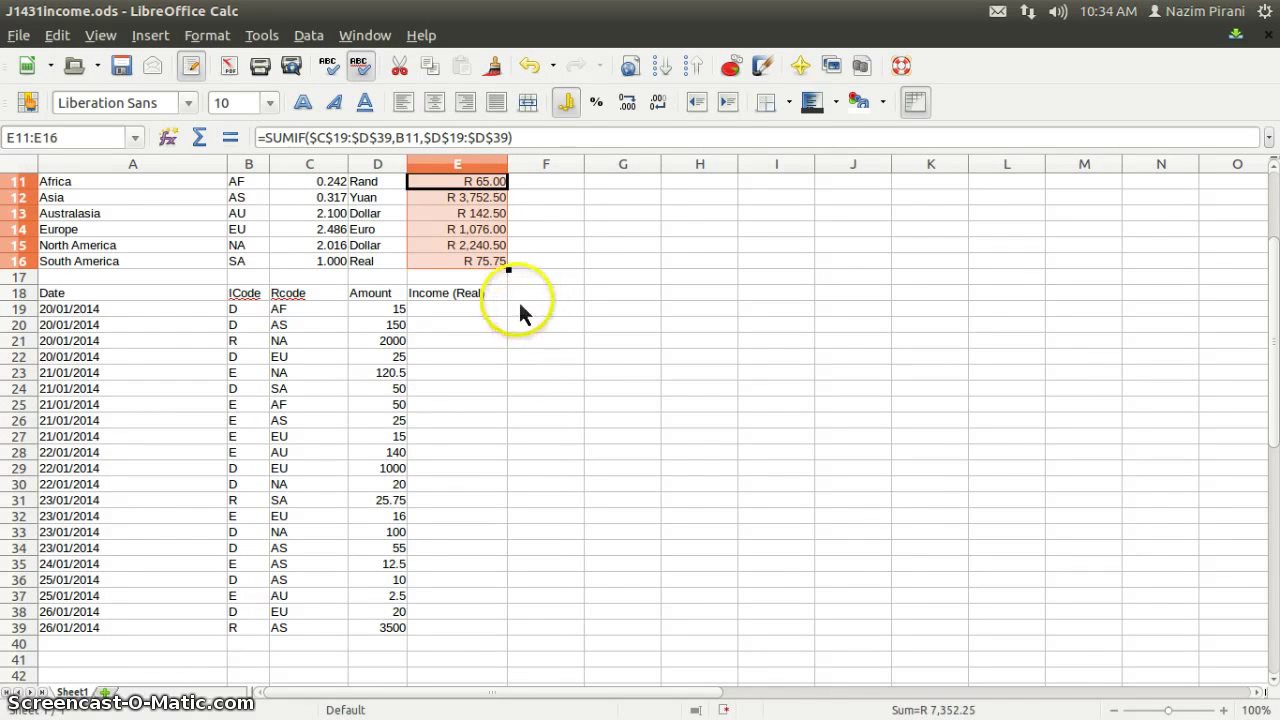
Undo both fills and the absolute-reference edit in the regional income cells E11:E16, and save the spreadsheet
{"action": "left_click", "coordinate": [58, 38]}
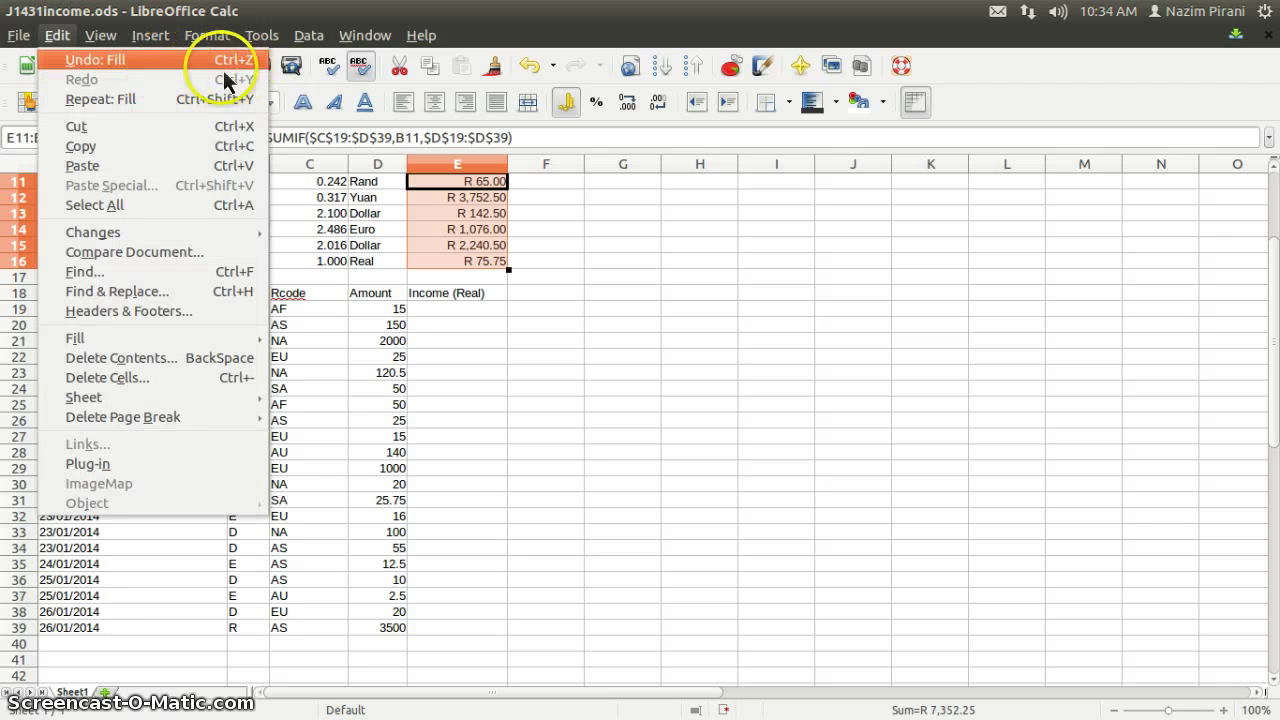
{"action": "left_click", "coordinate": [506, 315]}
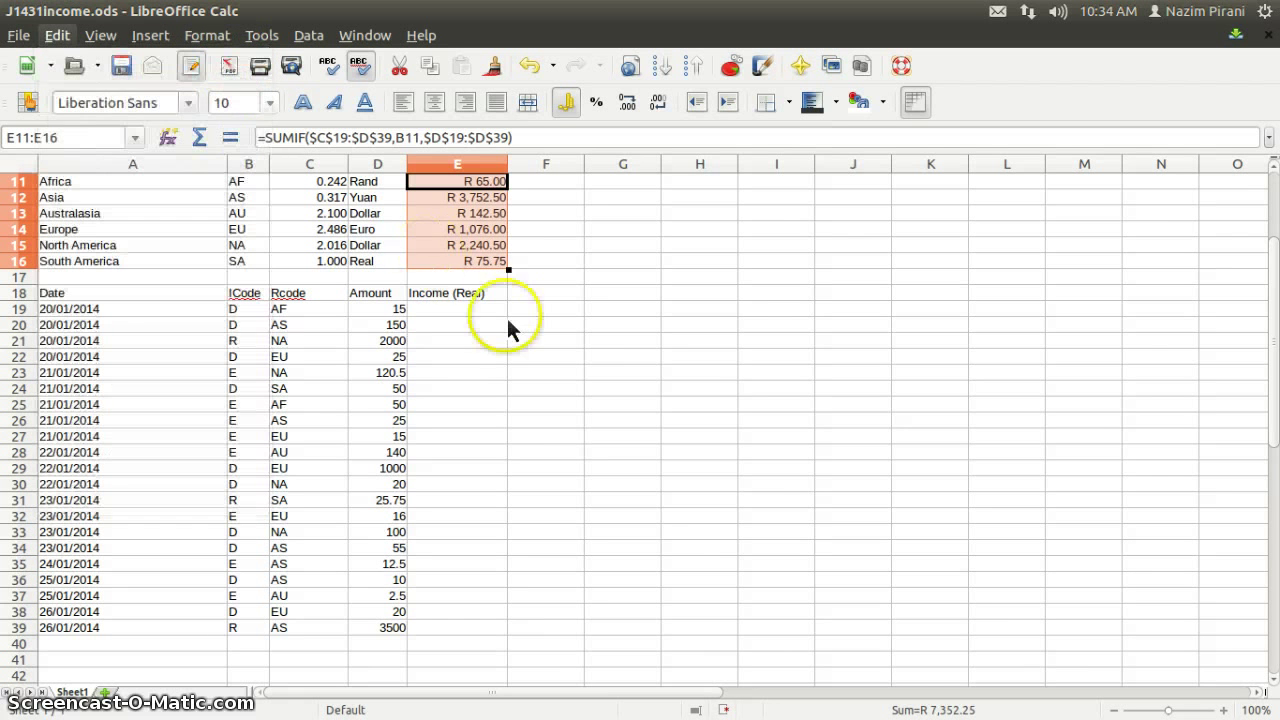
{"action": "key", "text": "ctrl+z"}
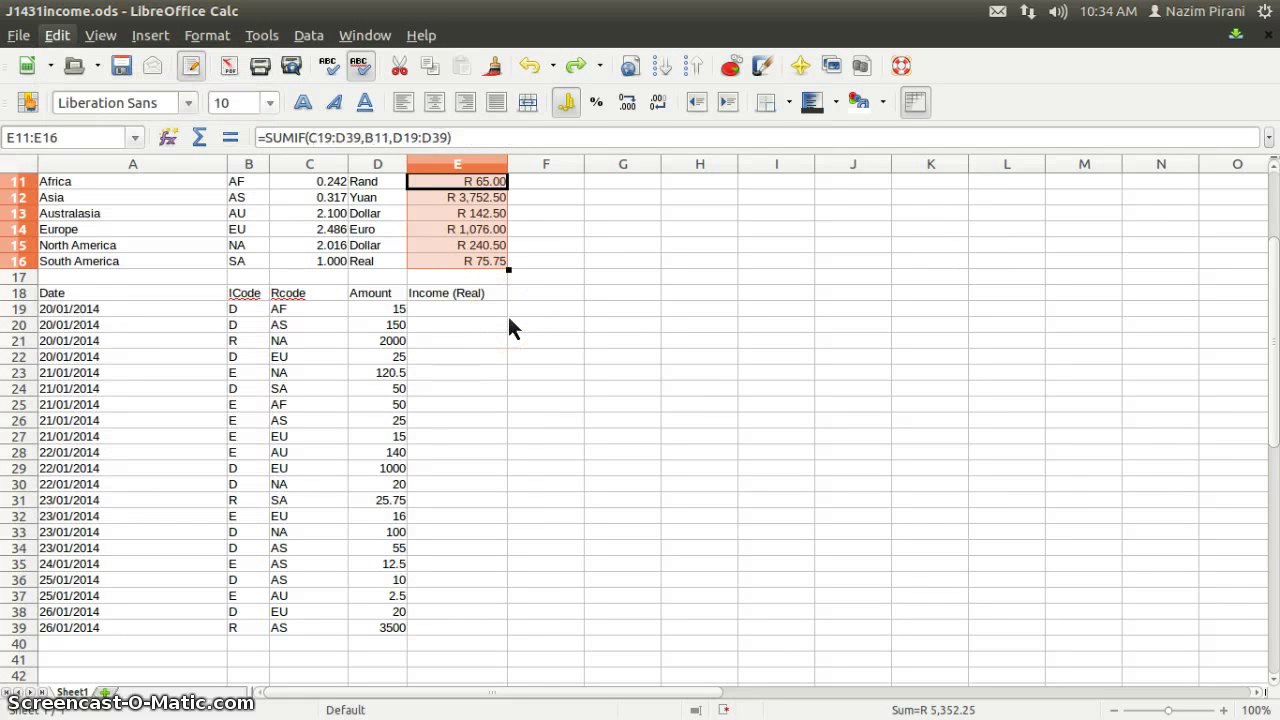
{"action": "key", "text": "ctrl+z"}
{"action": "left_click", "coordinate": [468, 248]}
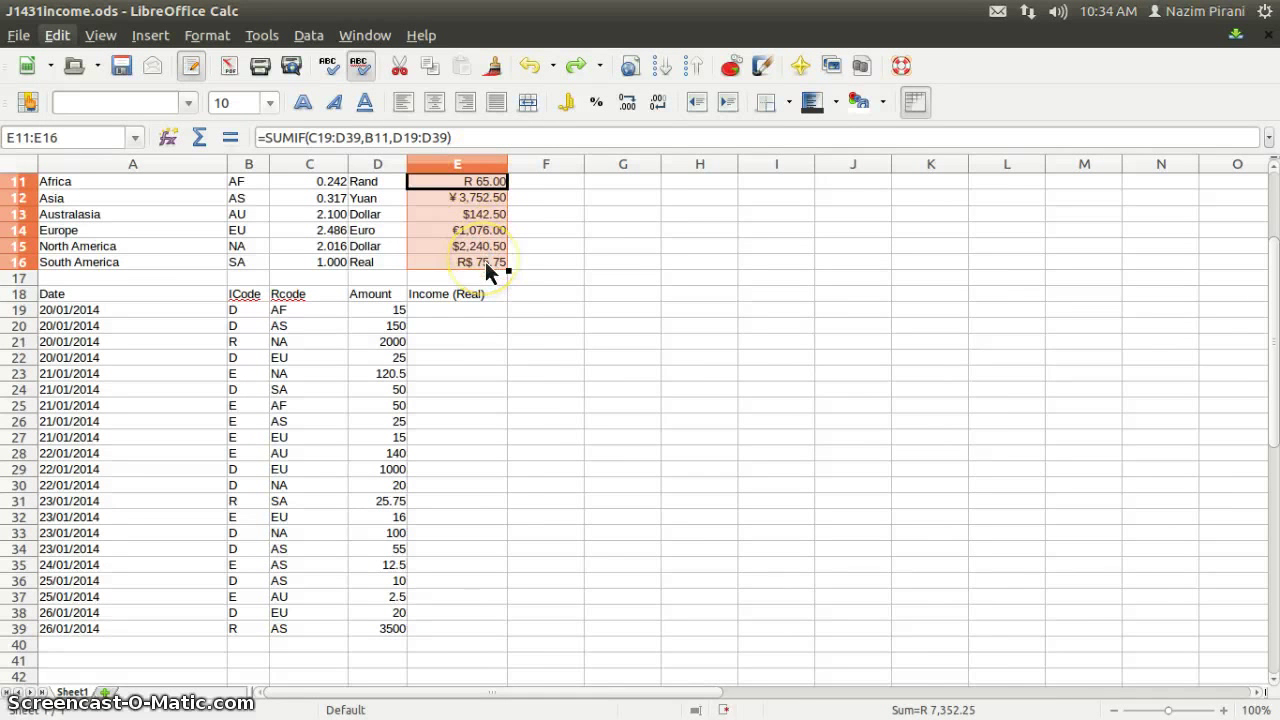
{"action": "left_click", "coordinate": [123, 70]}
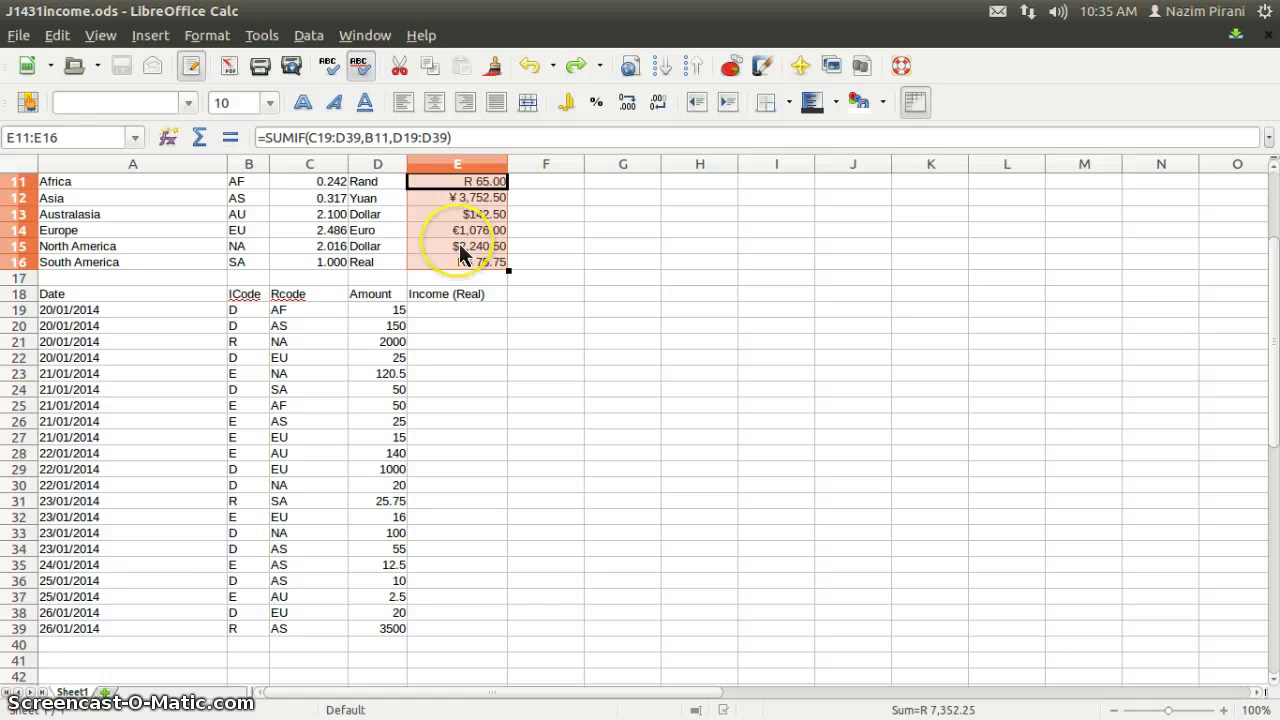